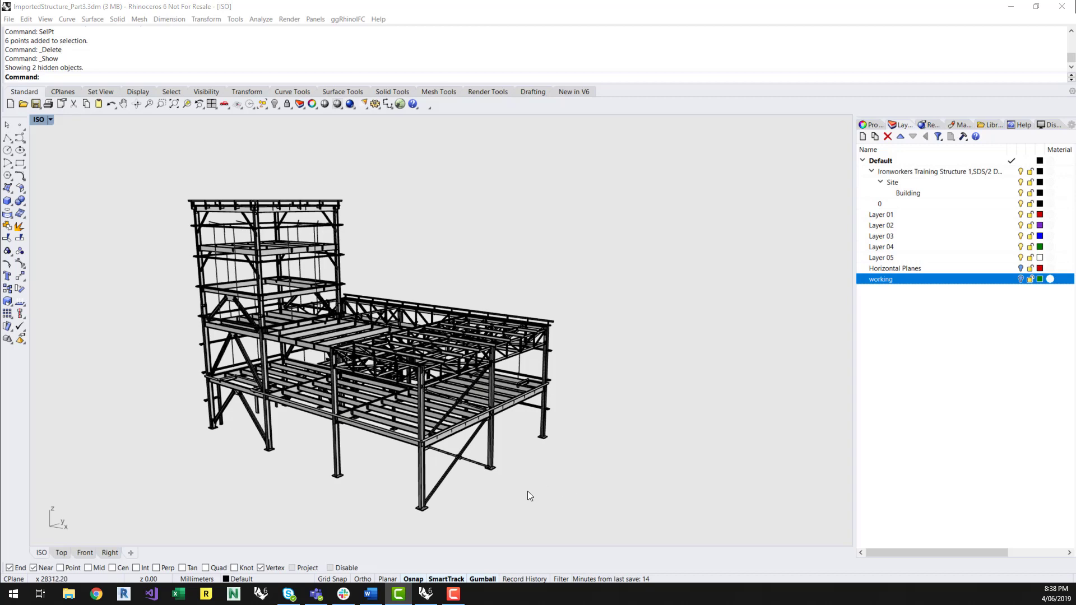
Turn on the "working" layer to show the green vertical lines through the columns
right_click_drag(468, 512, 402, 503)
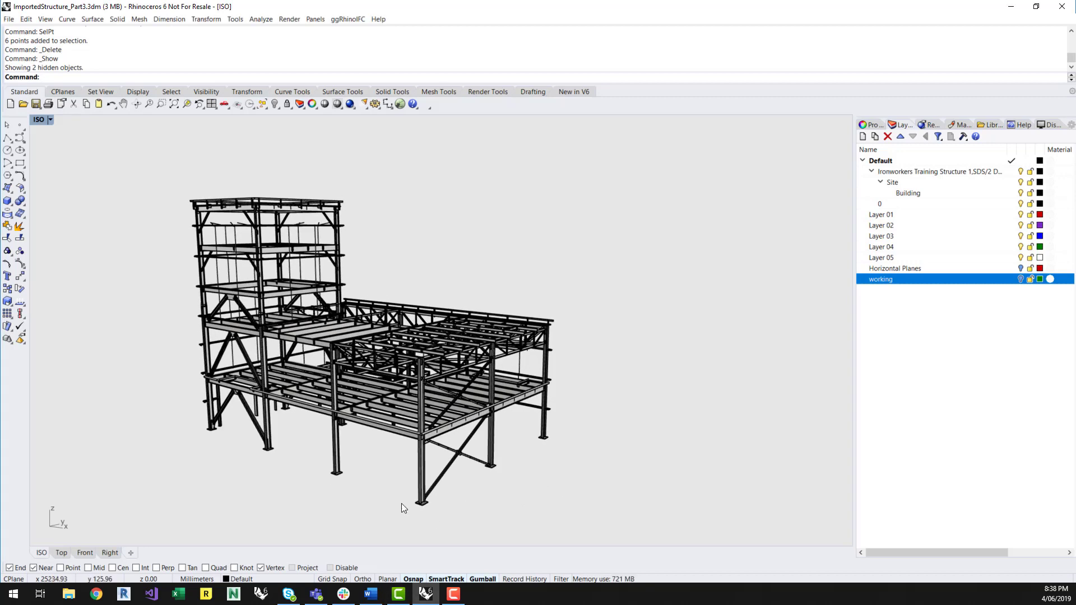
scroll(394, 493, "up", 2)
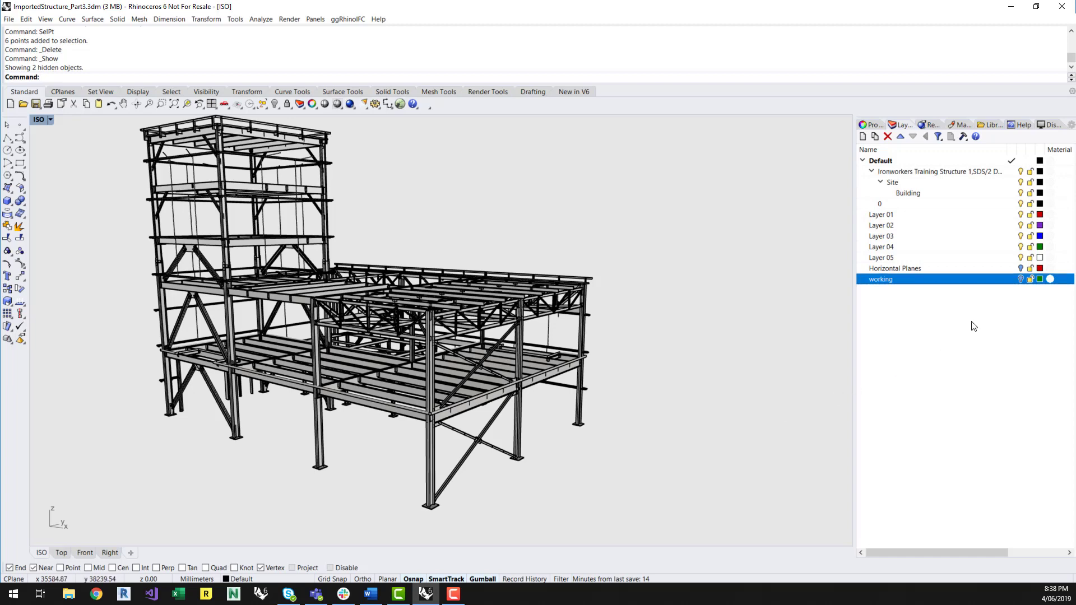
left_click(1020, 279)
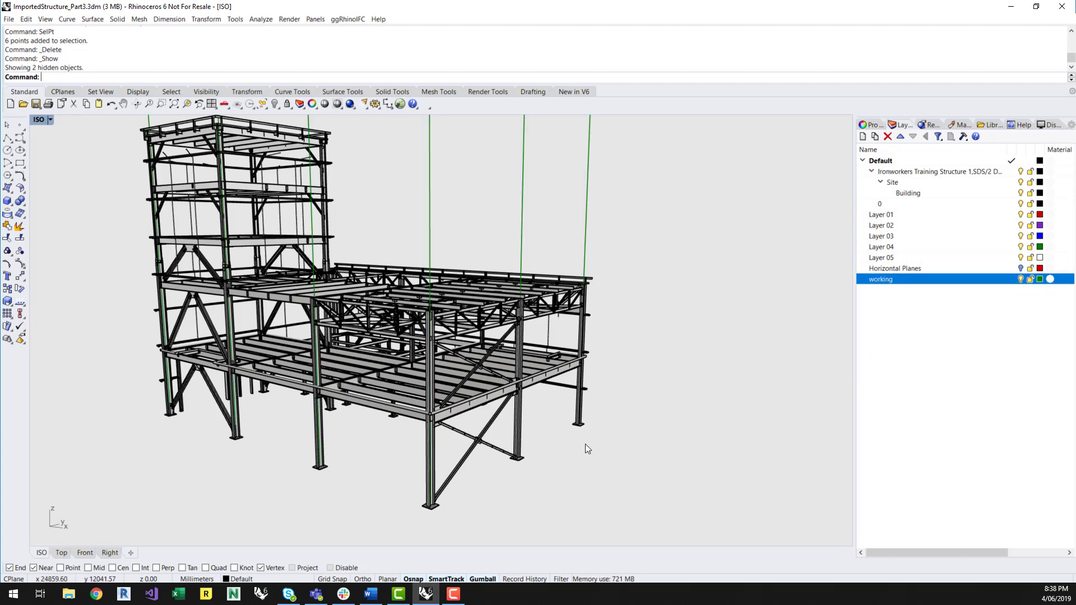
Hide the column at the low wing's front corner to expose the vertical line inside it
right_click_drag(585, 445, 644, 460, "shift")
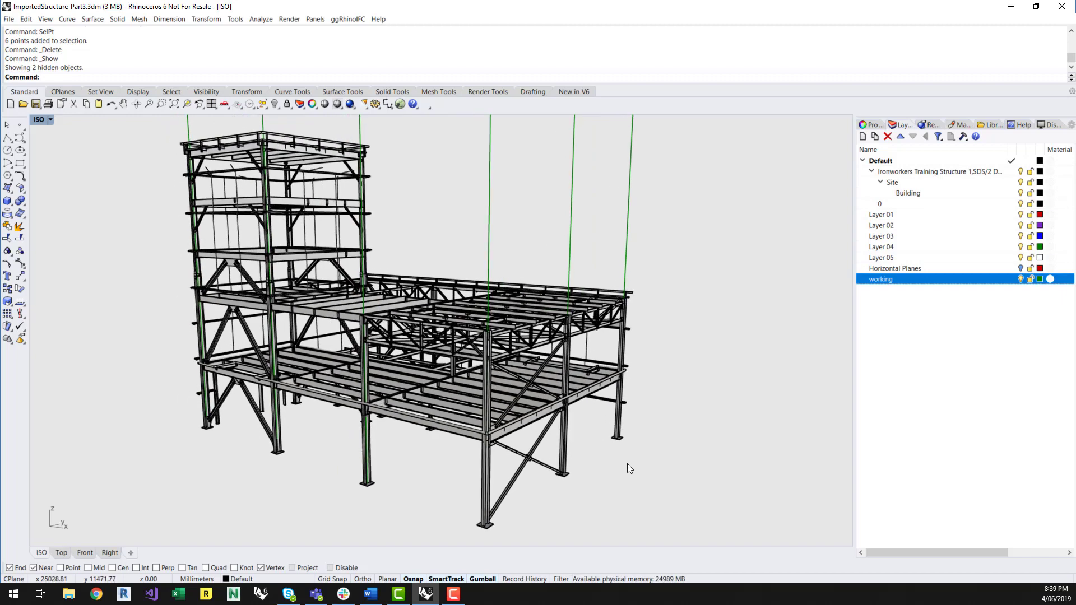
key("Left")
key("Left")
key("Left")
key("Left")
key("Left")
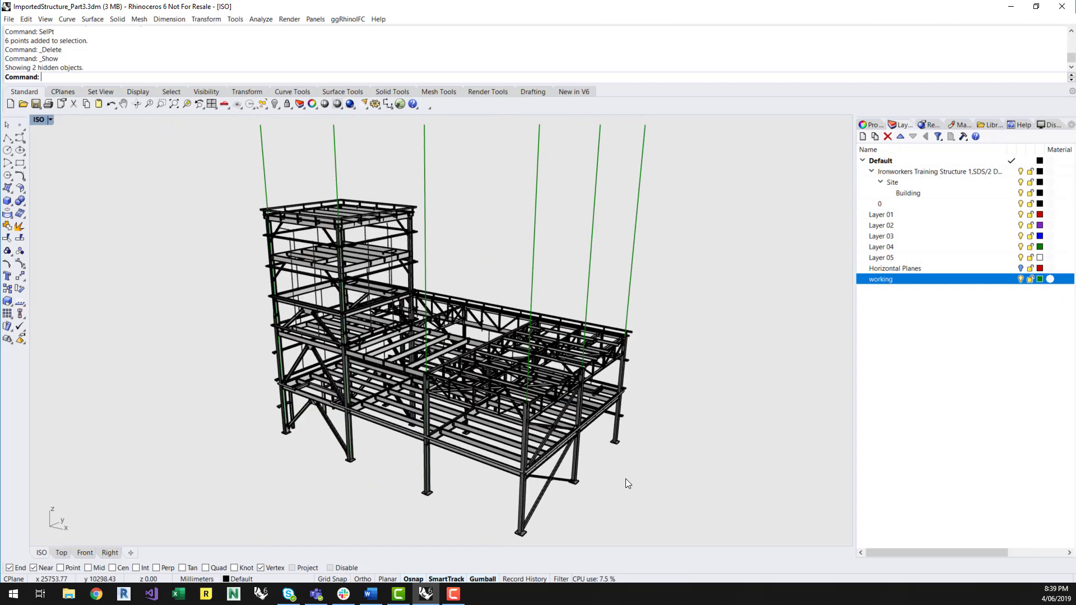
right_click_drag(633, 505, 629, 487)
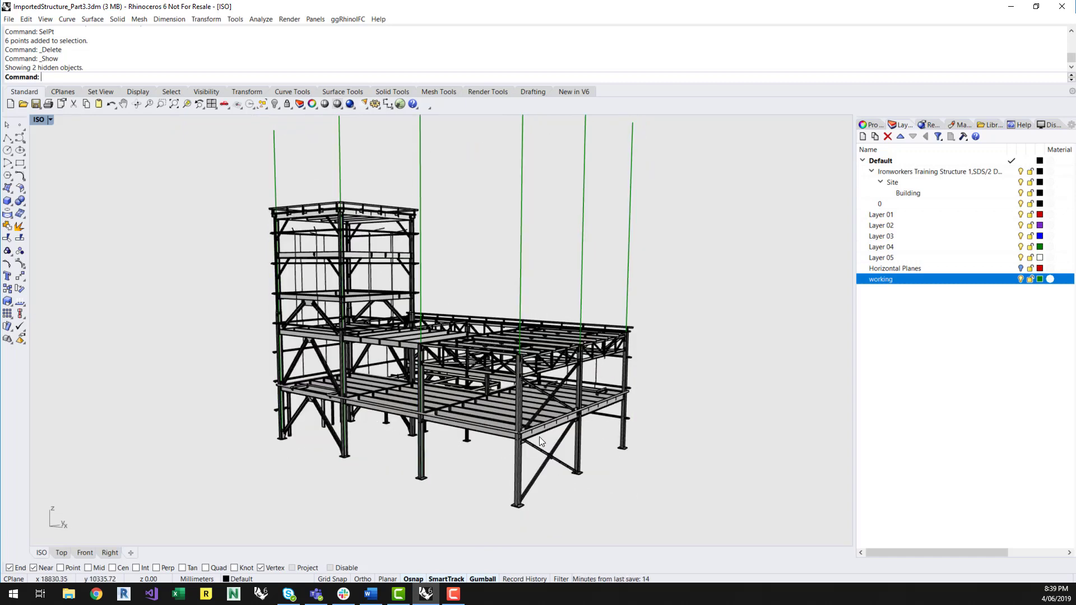
scroll(600, 498, "up", 2)
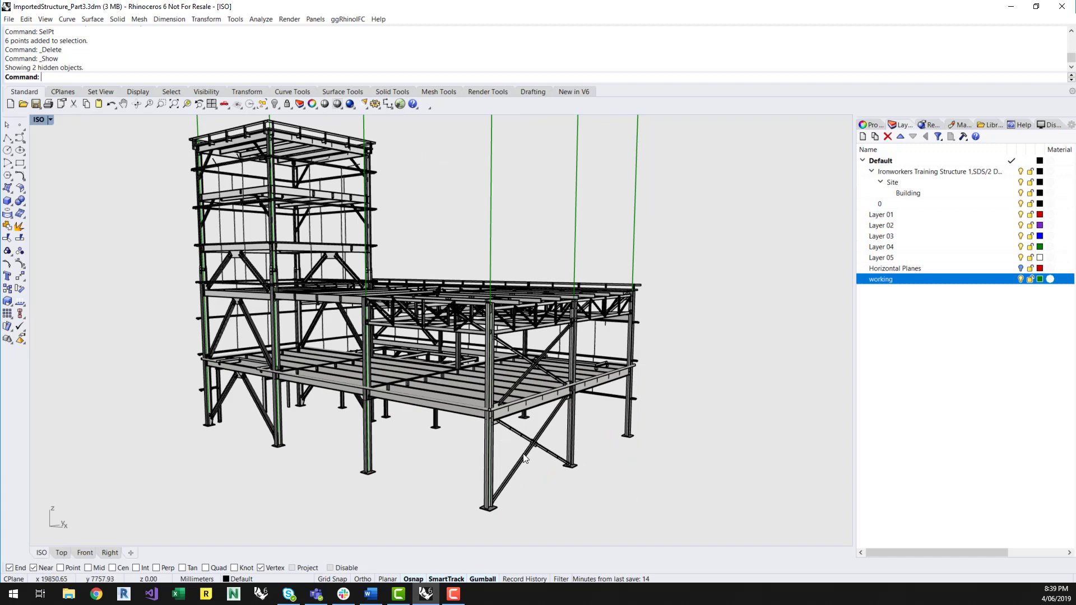
scroll(523, 448, "up", 2)
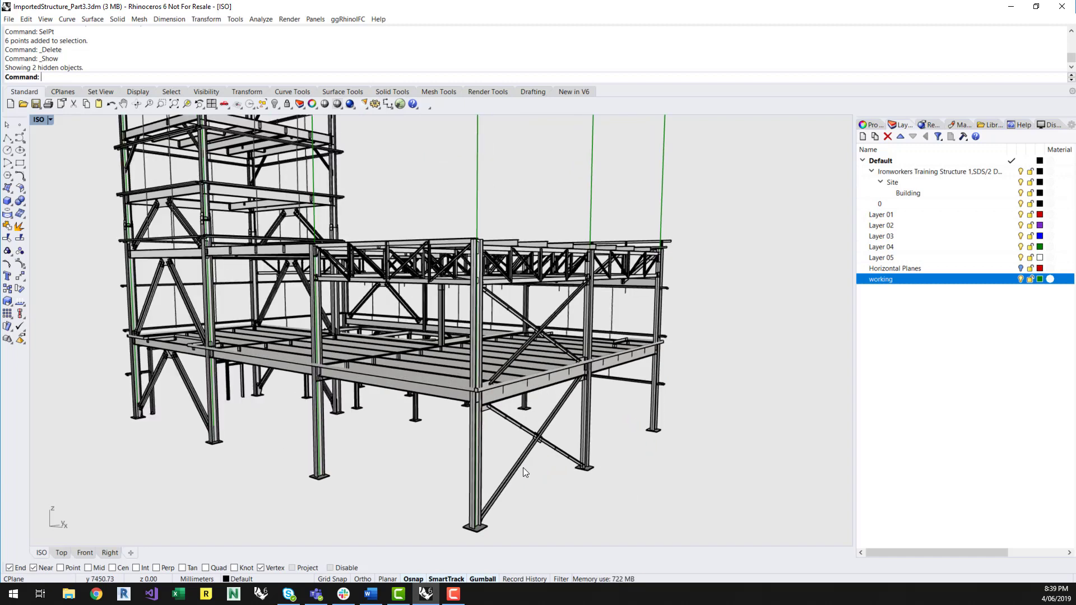
left_click(473, 435)
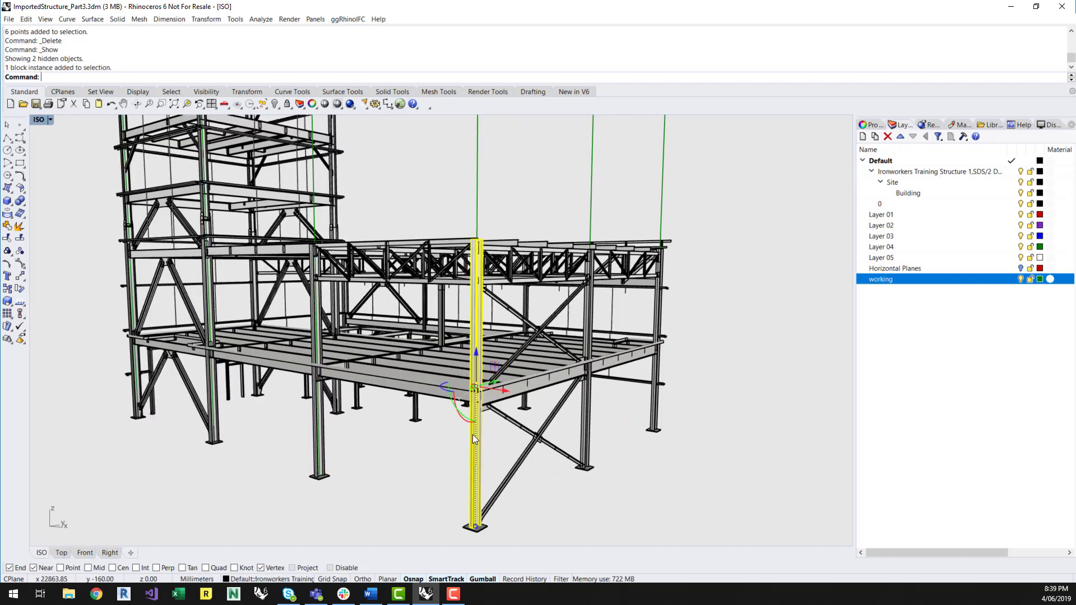
left_click(270, 104)
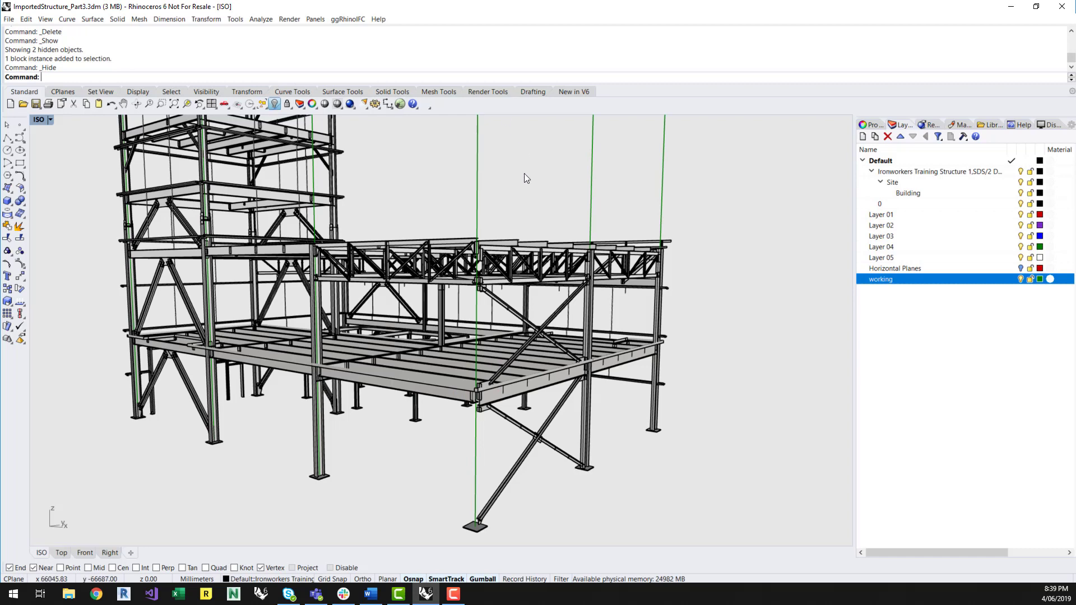
Place a point on the exposed corner line, below the lower floor's edge beams
scroll(523, 185, "up", 2)
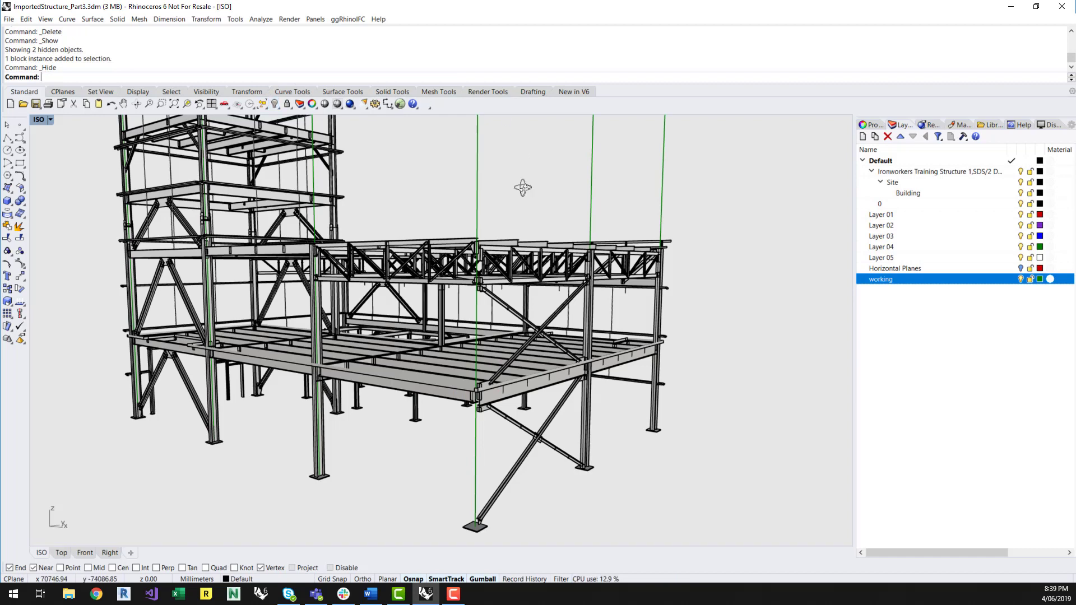
scroll(473, 488, "up", 3)
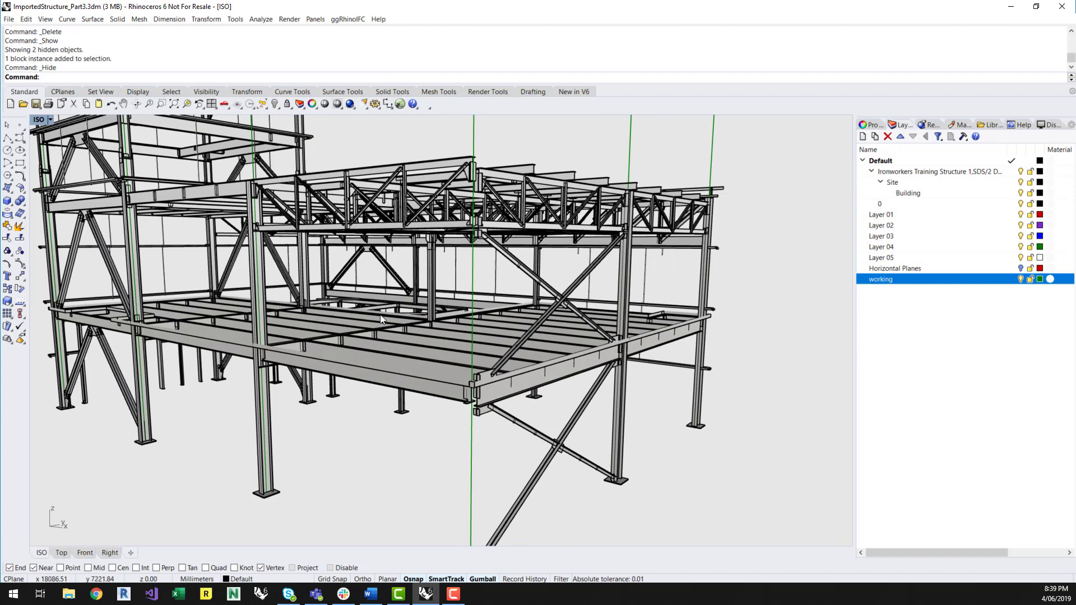
left_click(21, 123)
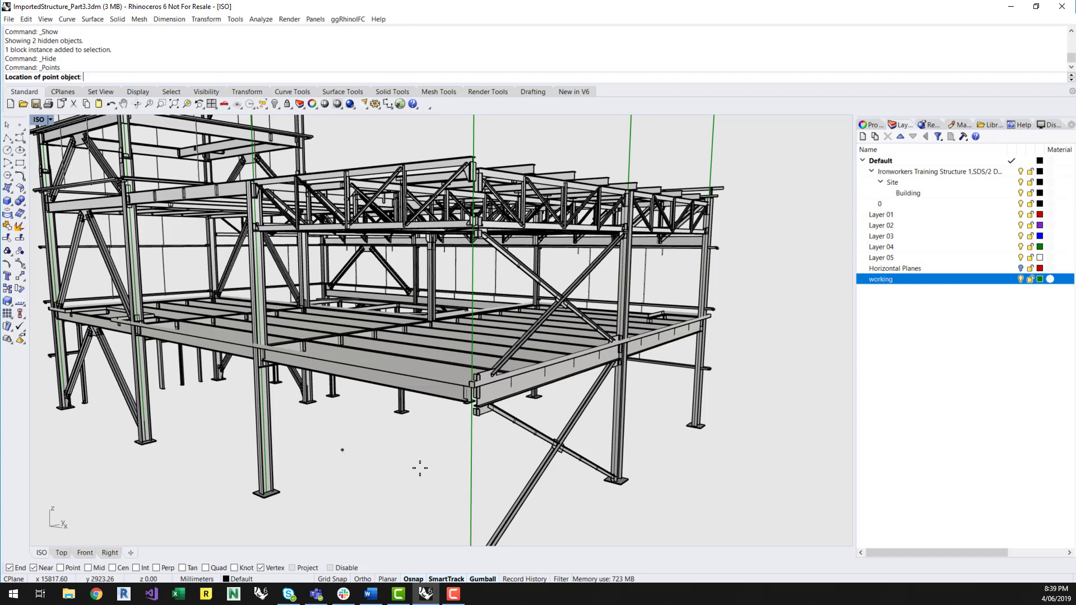
left_click(471, 438)
left_click(471, 438)
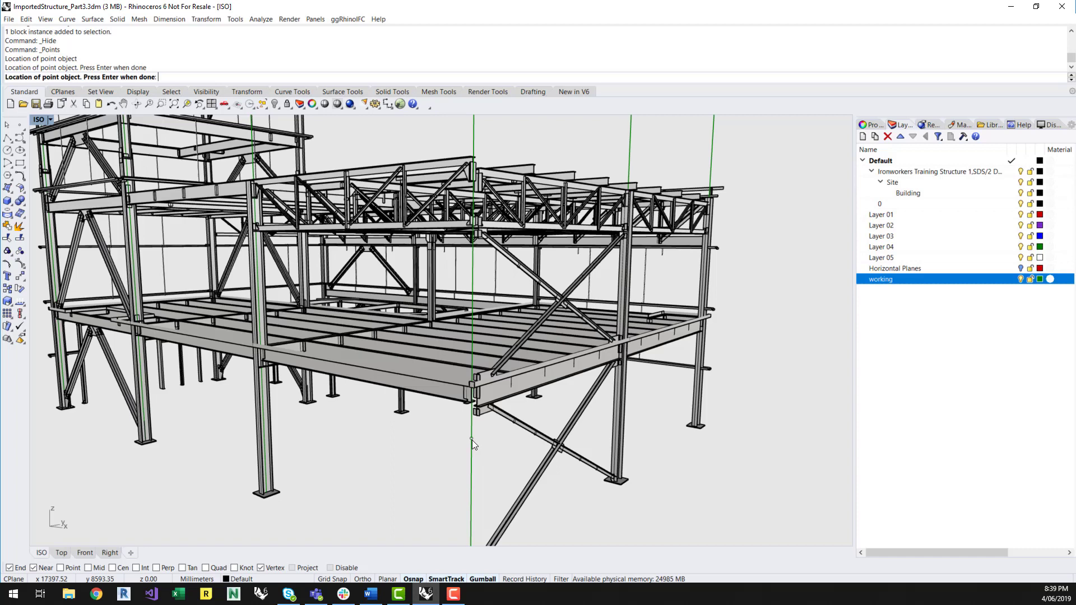
key("Return")
Move the new point up the corner line to the level of the lower floor beams
left_click(471, 440)
left_click_drag(472, 429, 472, 380)
key("Escape")
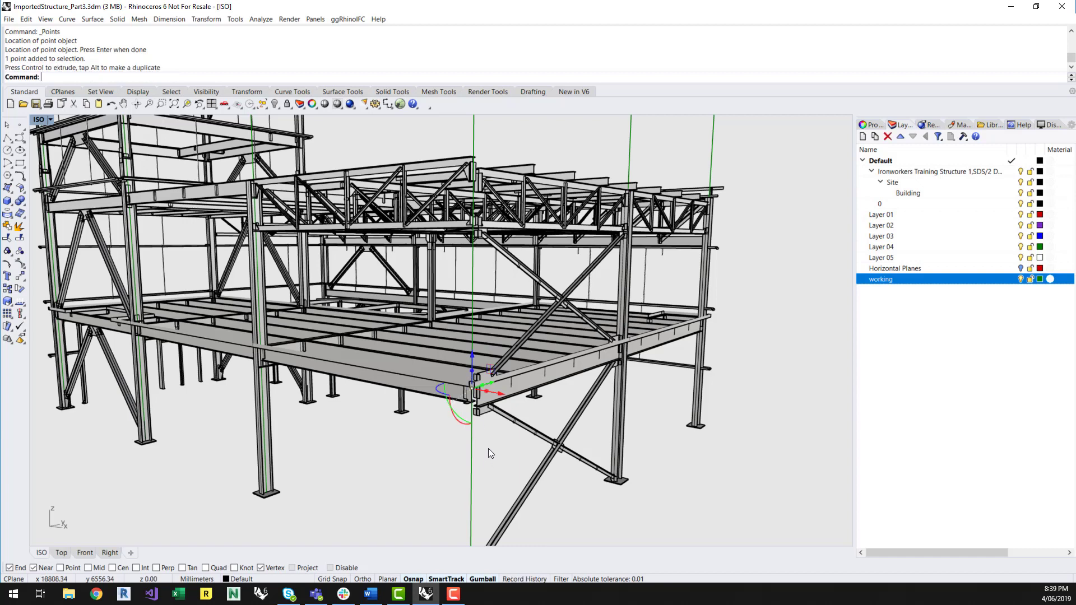
Place two more points on the corner line, between the lower floor and the roof trusses
key("Return")
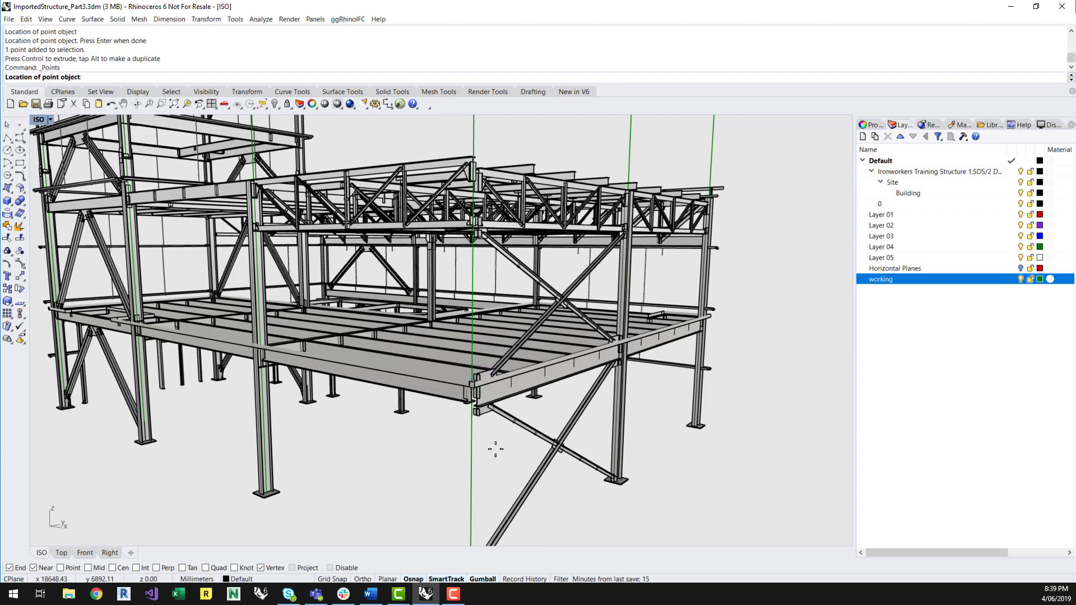
left_click(473, 278)
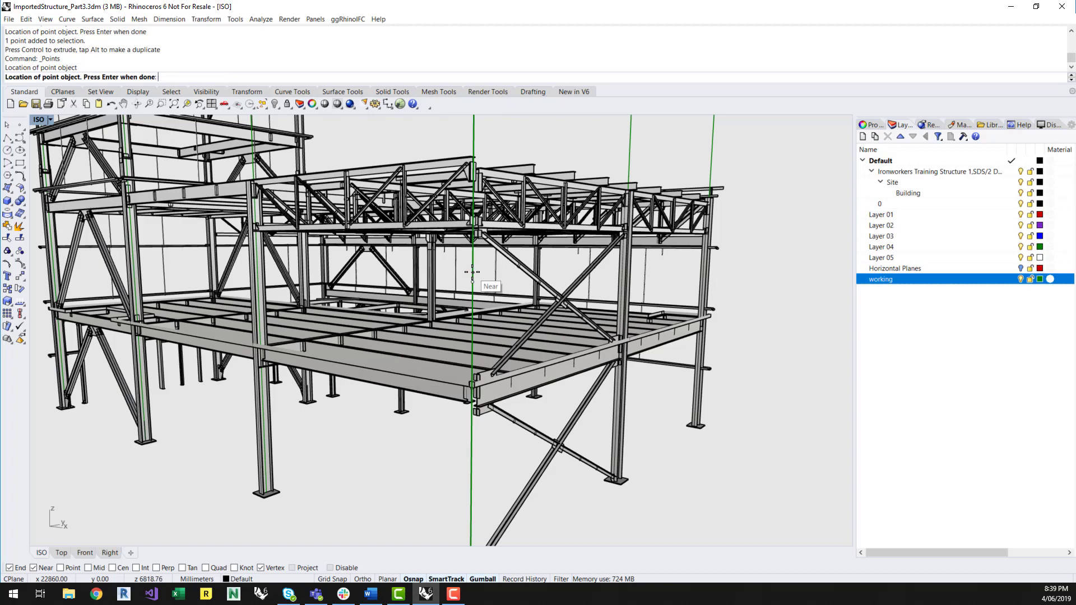
left_click(474, 274)
left_click(478, 273)
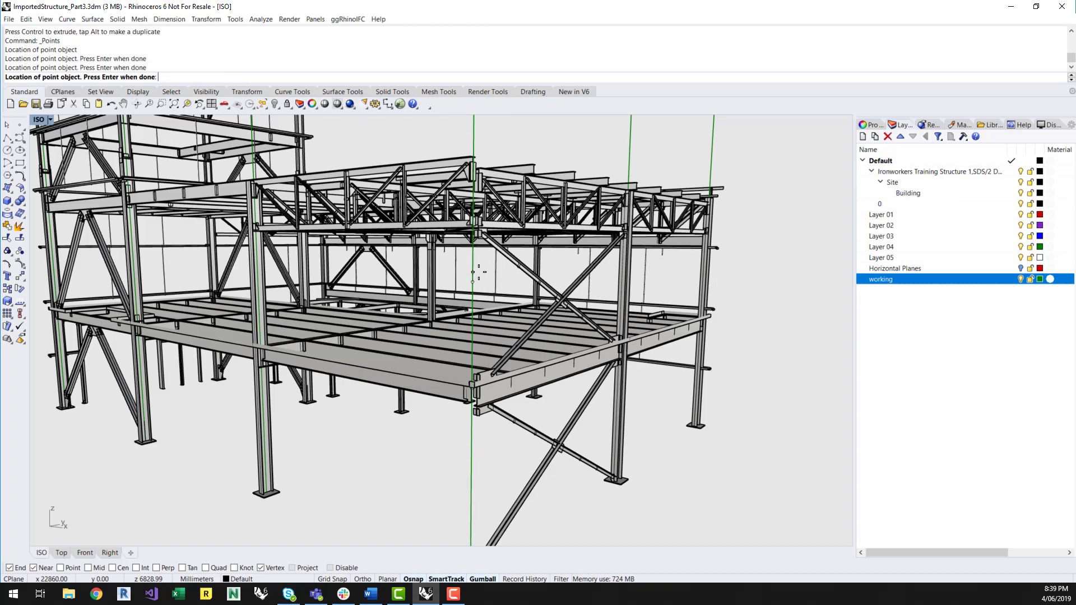
key("Return")
Move one of the two new points straight up to the roof truss's top chord level
left_click(474, 272)
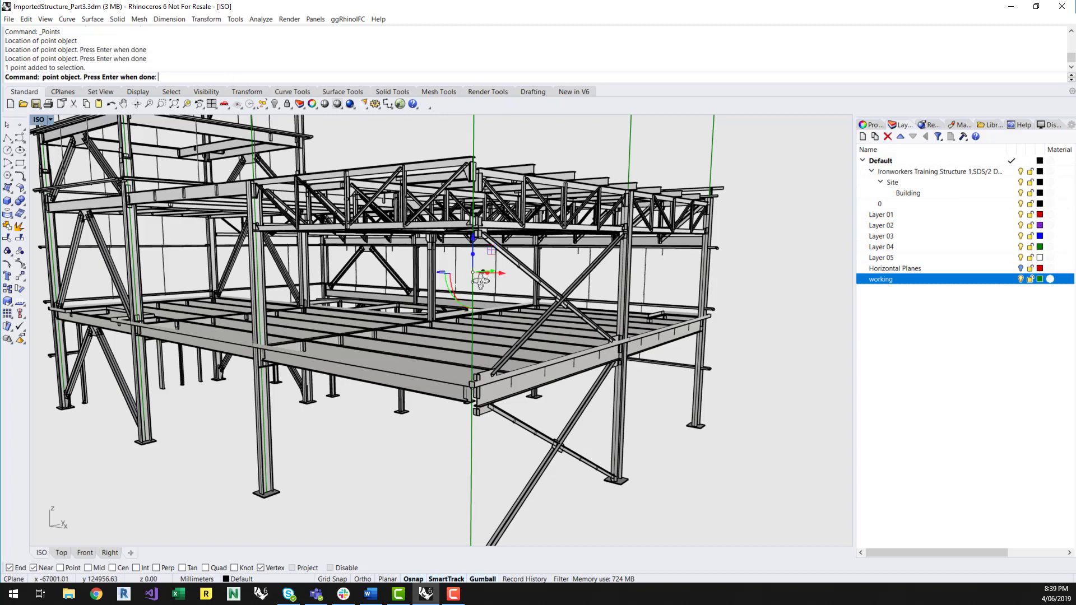
right_click_drag(482, 269, 475, 402)
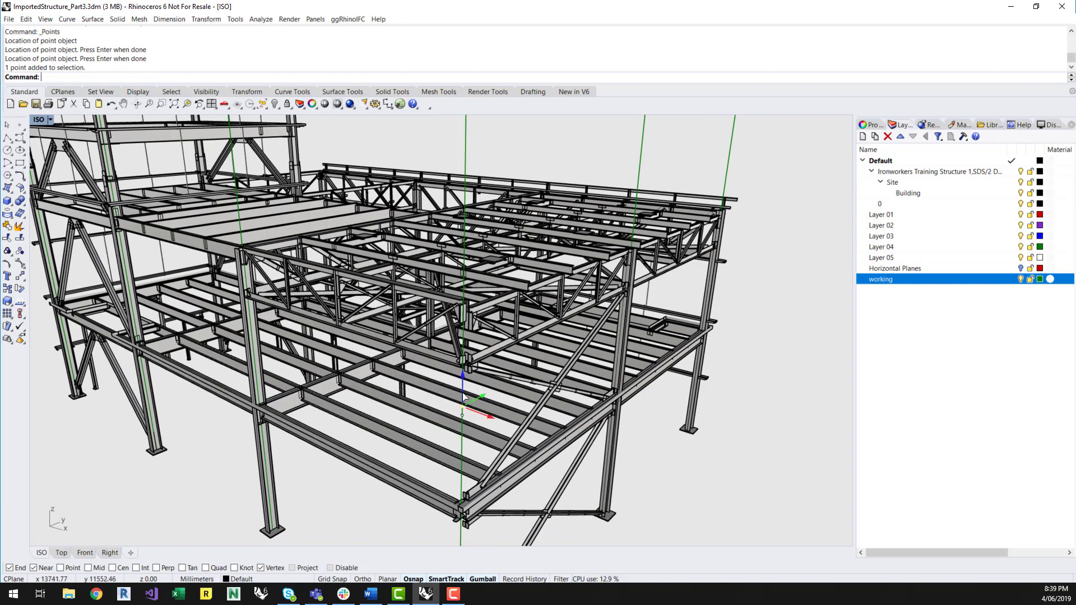
left_click_drag(462, 387, 466, 291)
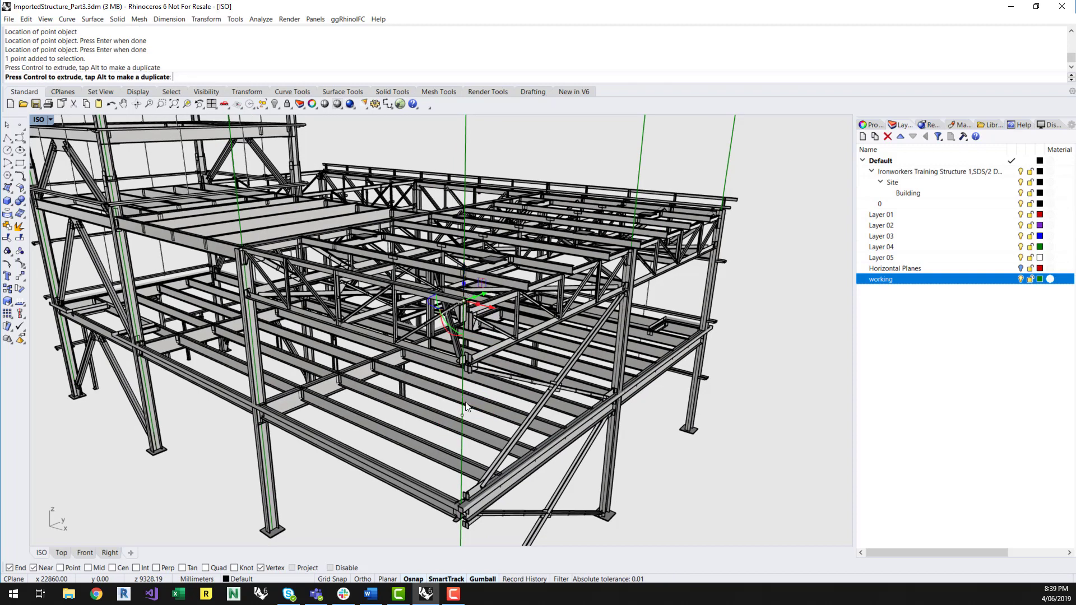
Move the remaining point straight up the corner line to the roof truss's bottom chord level
right_click_drag(462, 416, 461, 413)
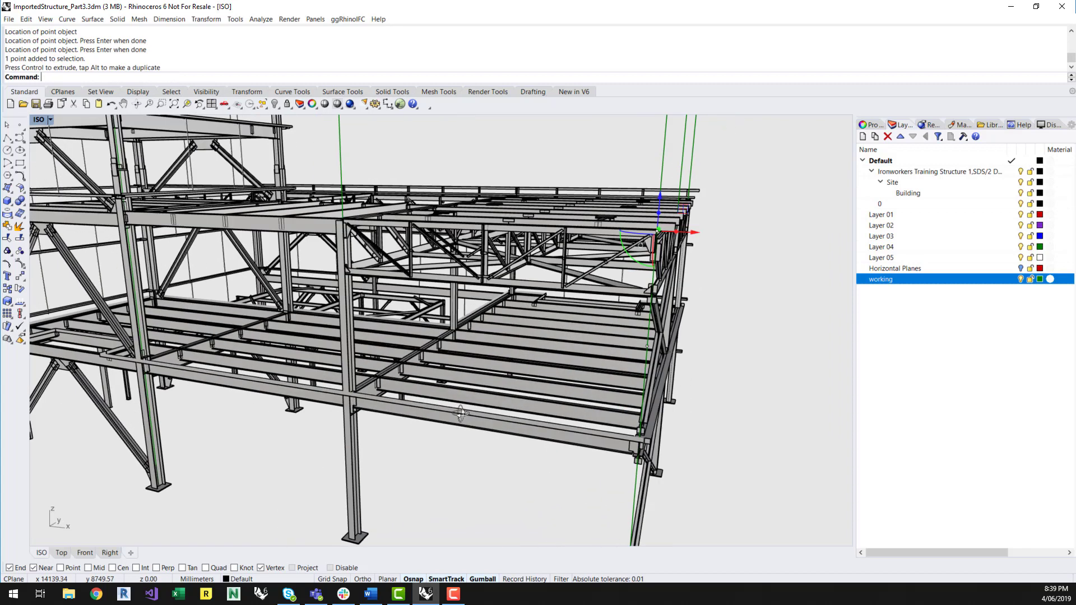
scroll(578, 378, "down", 6)
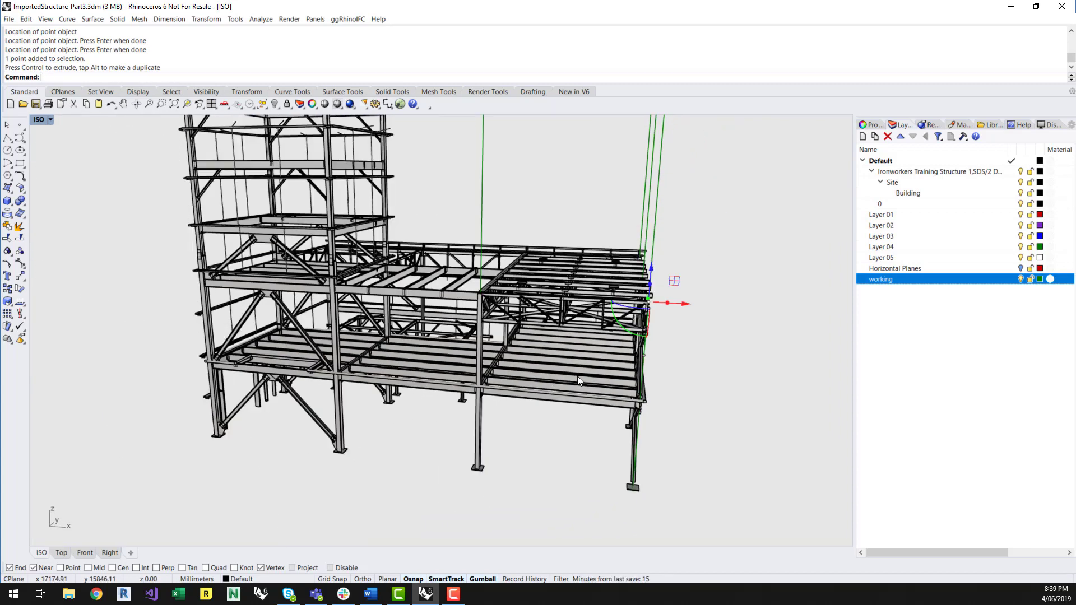
scroll(737, 350, "up", 5)
right_click_drag(735, 353, 397, 369)
left_click(398, 372)
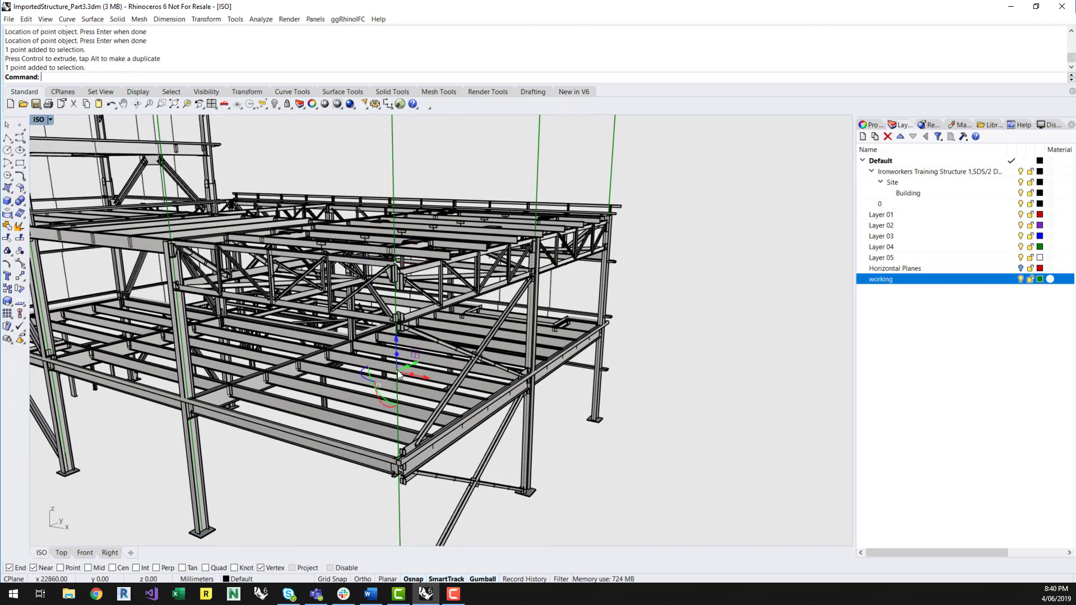
left_click_drag(398, 372, 398, 315)
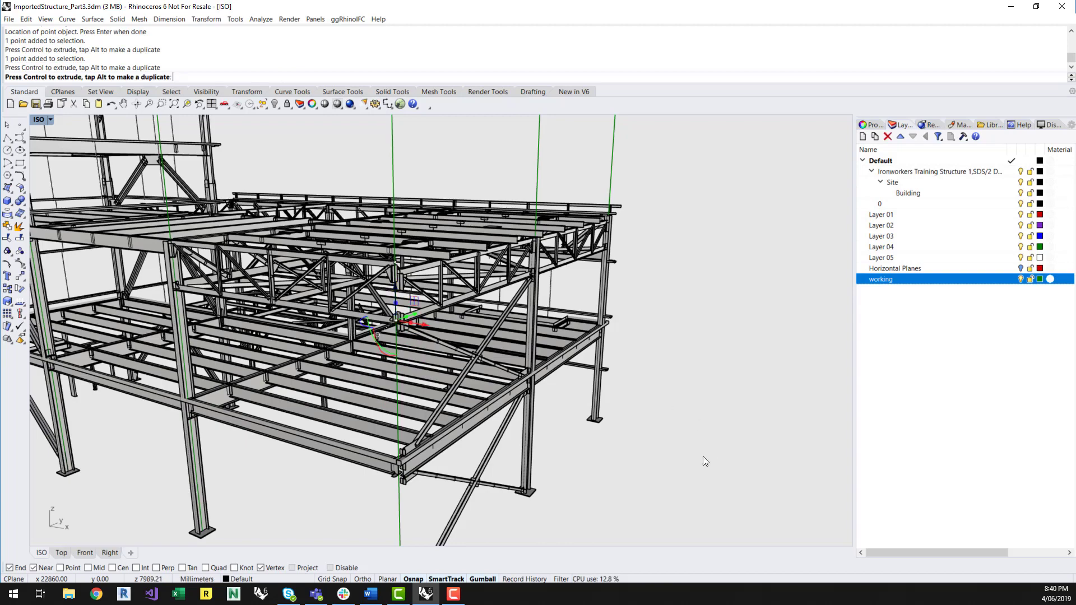
Hide the upper column at the tower's nearest corner
scroll(656, 484, "up", 3)
right_click_drag(665, 488, 772, 434)
scroll(772, 434, "down", 5)
mouse_move(355, 470)
right_mouse_down()
mouse_move(302, 465)
mouse_move(348, 477)
right_mouse_up()
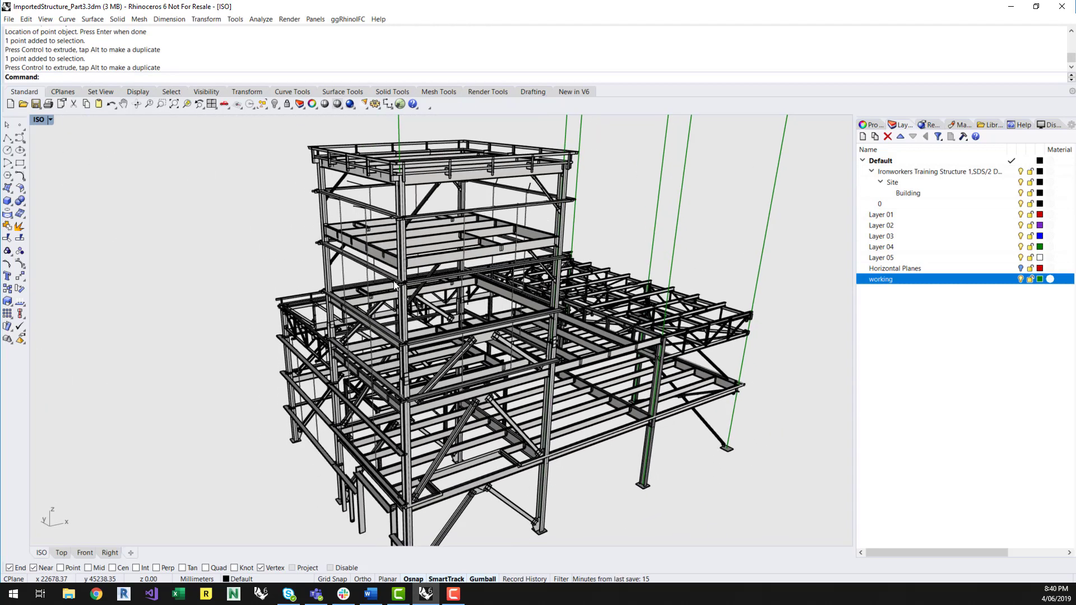
scroll(409, 324, "up", 3)
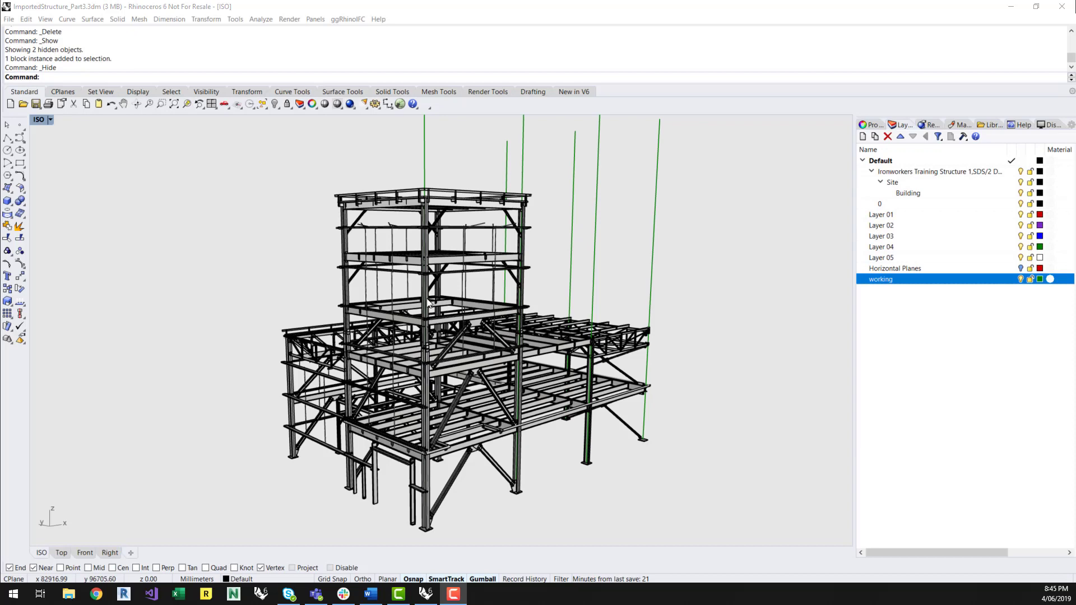
left_click(427, 303)
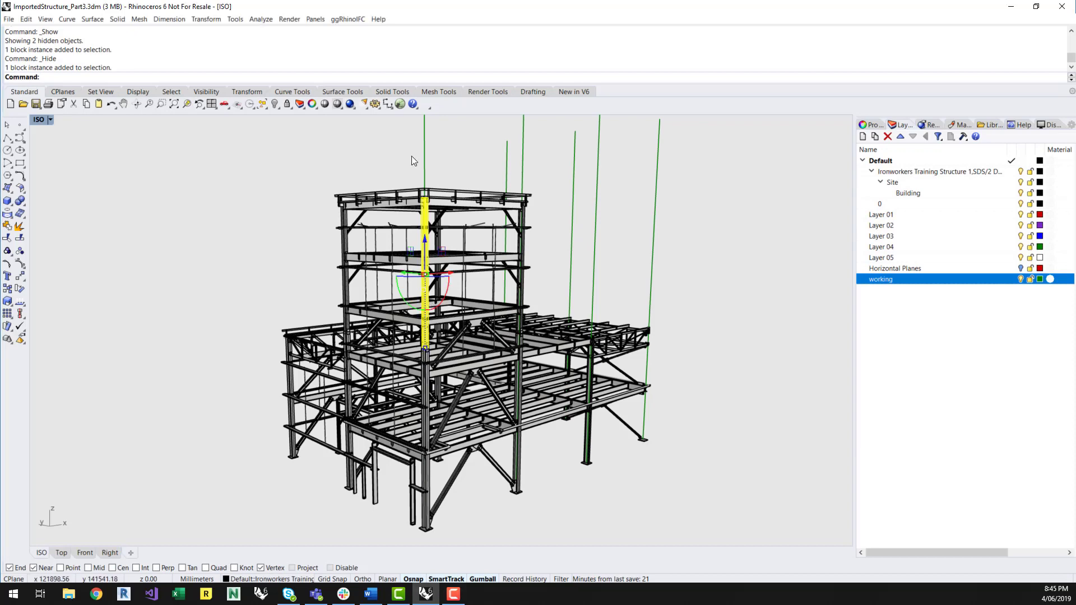
left_click(274, 104)
Place three points along the tower's exposed corner line, one near each upper floor level
right_click_drag(562, 511, 486, 331)
scroll(486, 331, "up", 2)
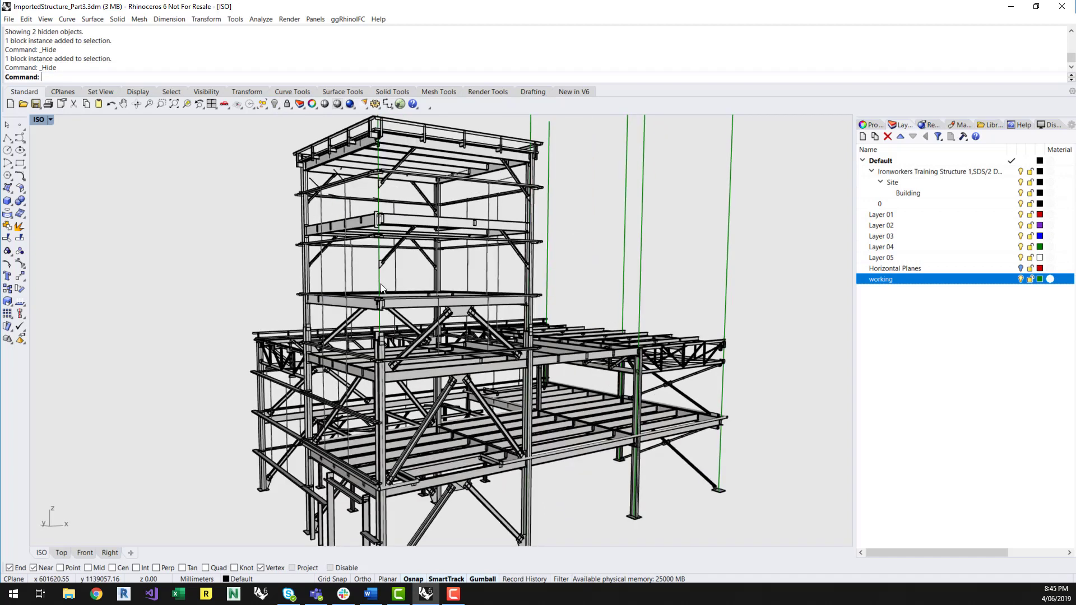
right_click(19, 126)
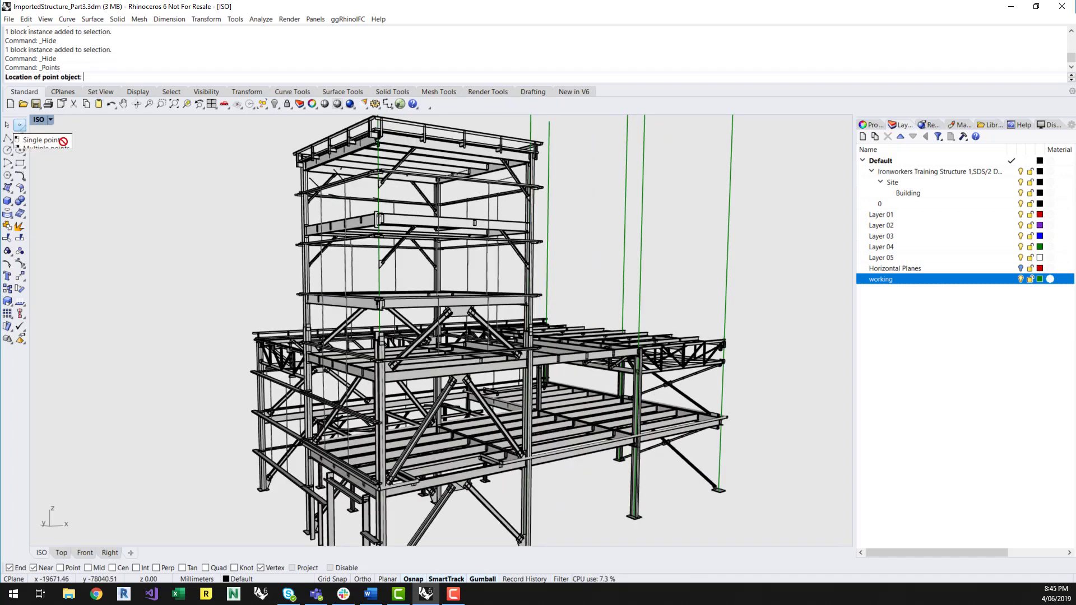
left_click(376, 321)
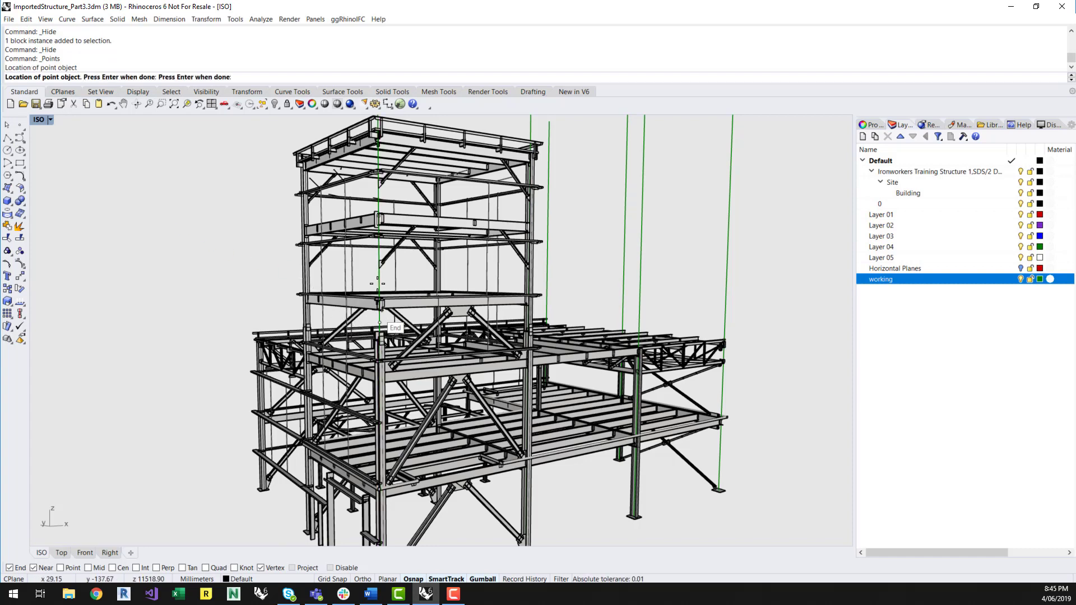
left_click(380, 254)
left_click(376, 195)
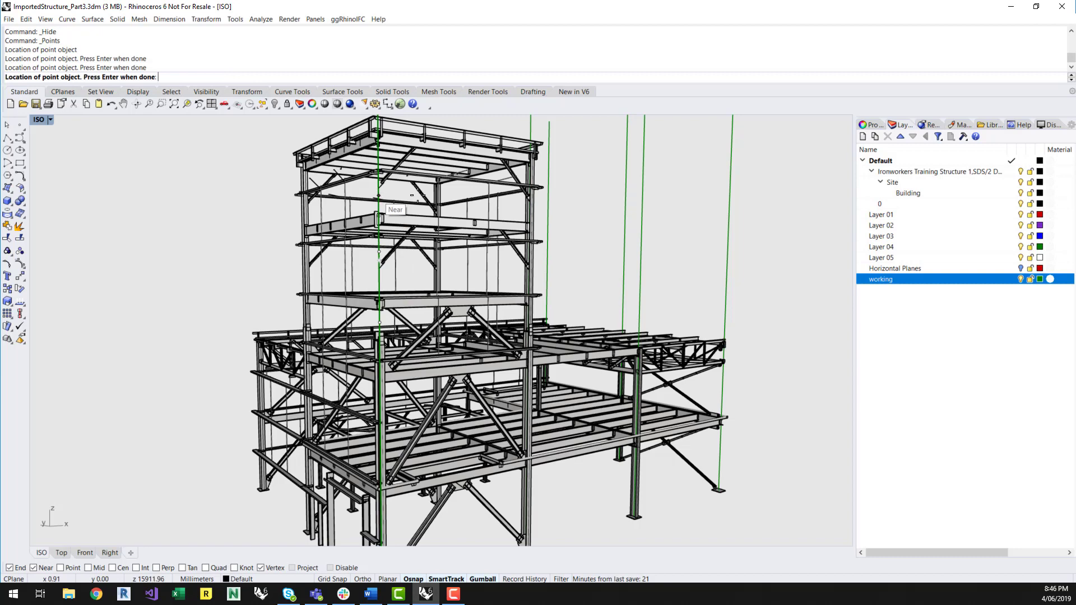
left_click(412, 274)
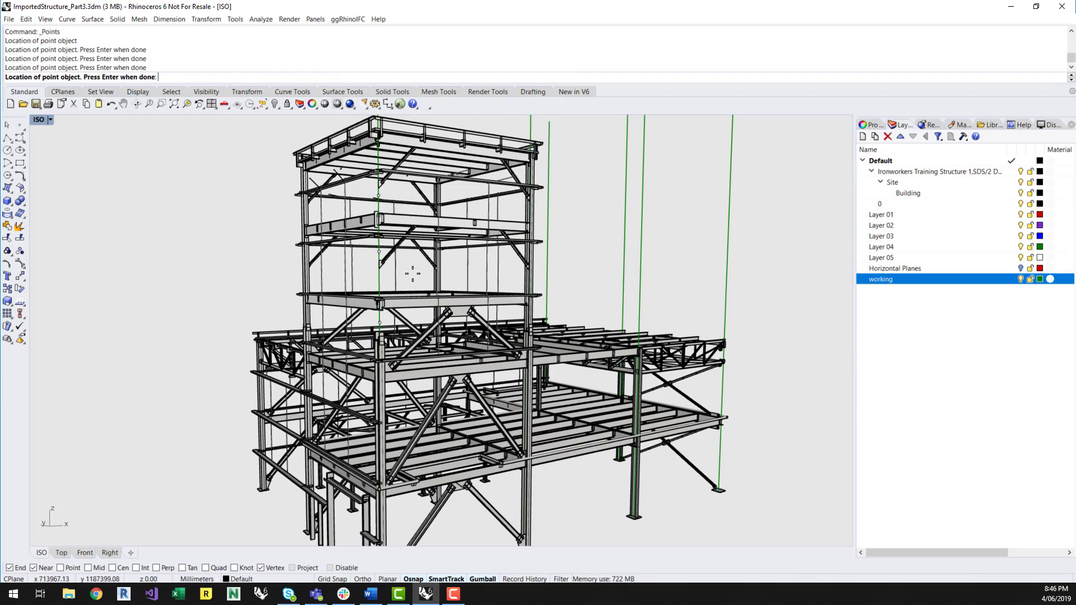
key("Return")
Move the lowest of the three corner-line points straight up to the tower's lowest upper floor beam, at about z 12234 mm
left_click(379, 322)
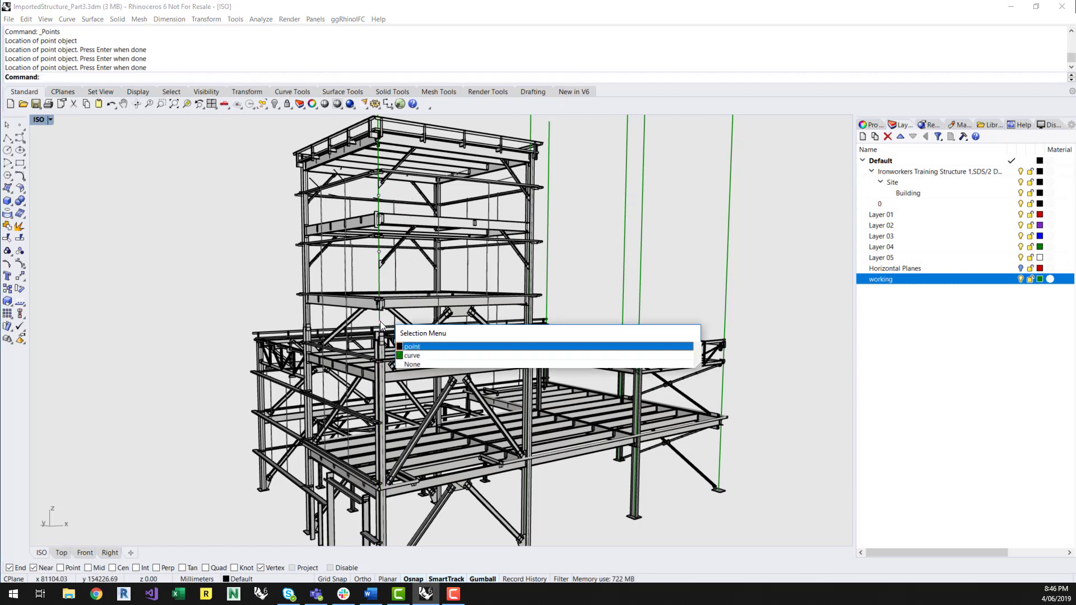
left_click(413, 347)
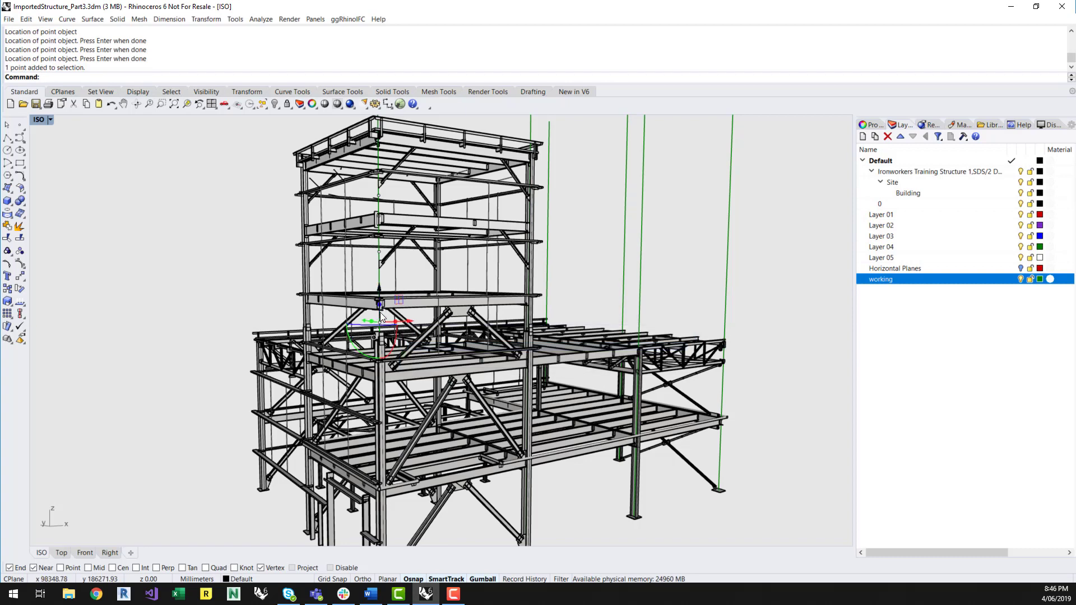
left_click_drag(381, 305, 380, 294)
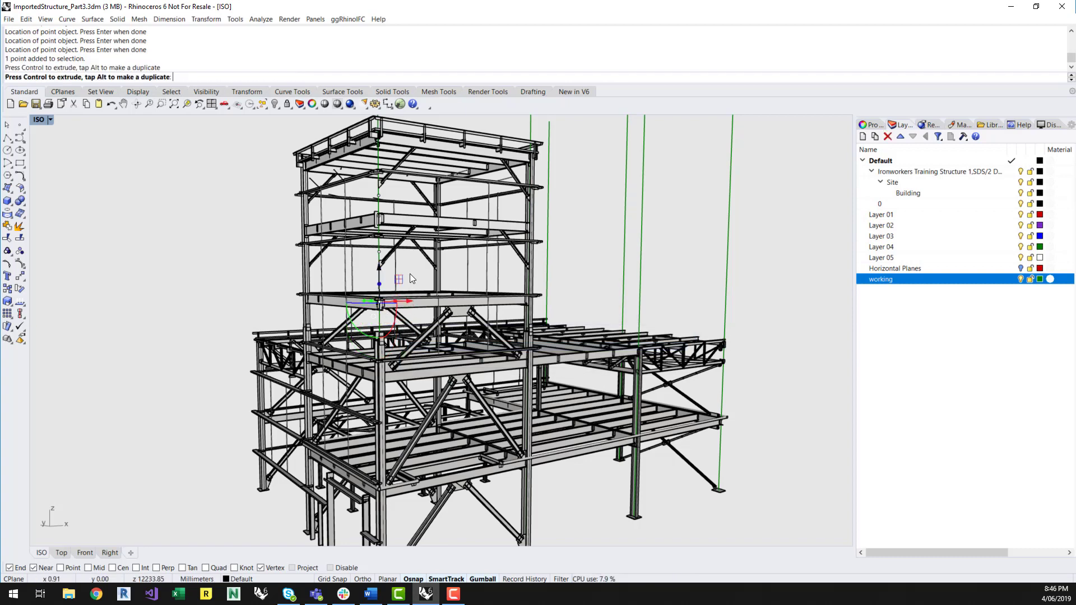
key("Escape")
Move the middle corner-line point straight up to the tower's next floor beam level, at about z 15506 mm
left_click(380, 257)
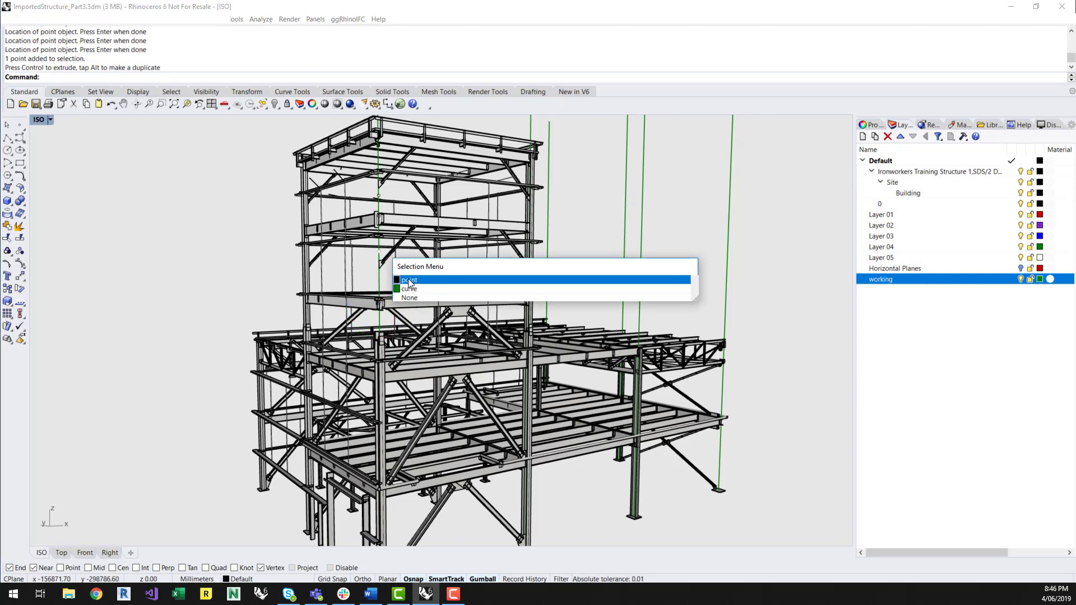
left_click(415, 283)
left_click_drag(378, 241, 413, 211)
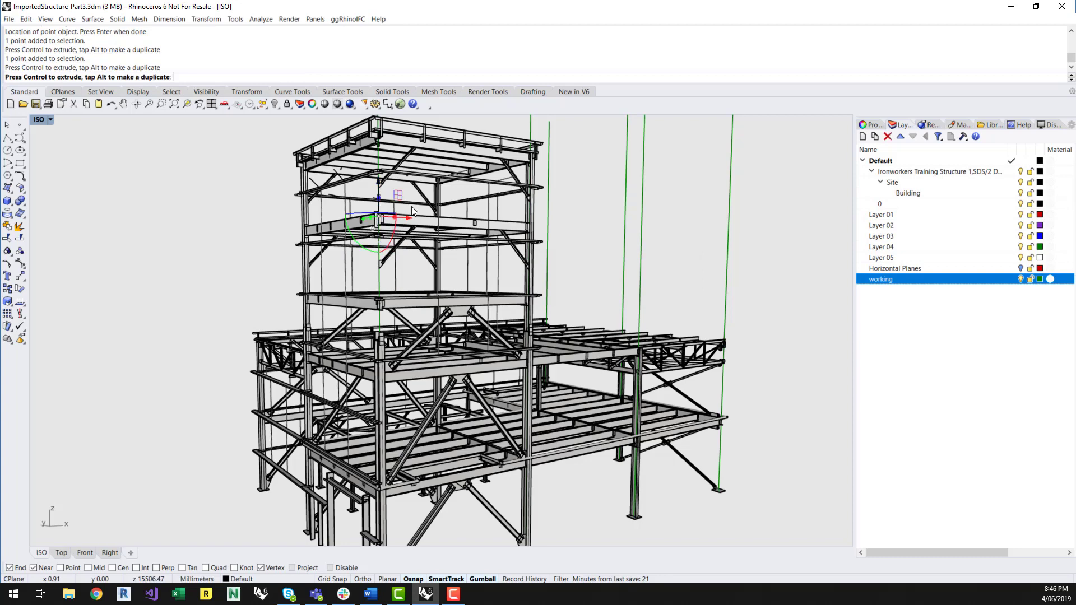
right_click_drag(414, 238, 418, 268)
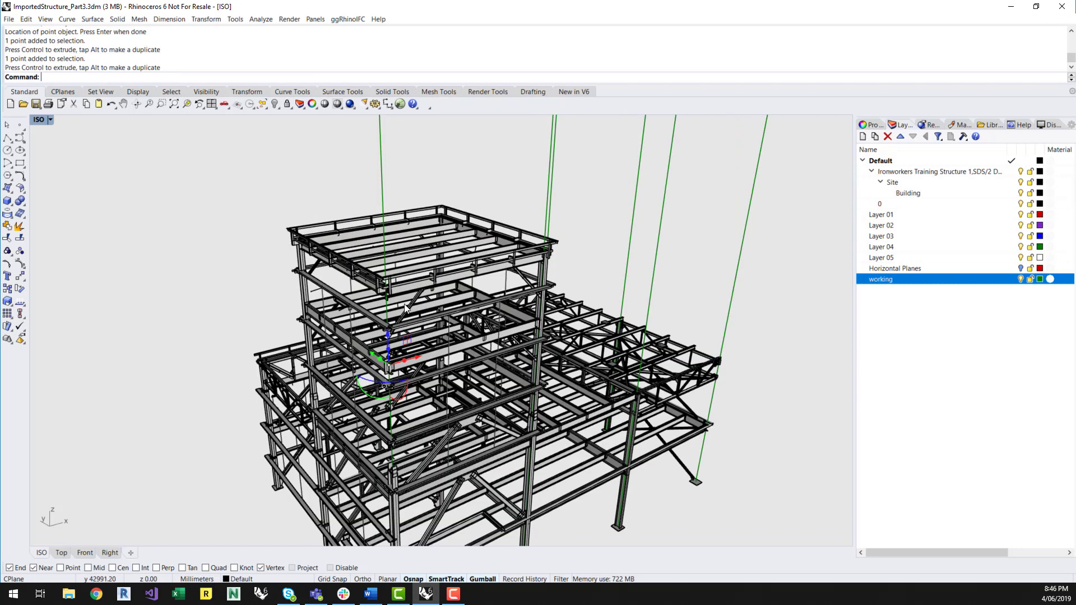
key("Escape")
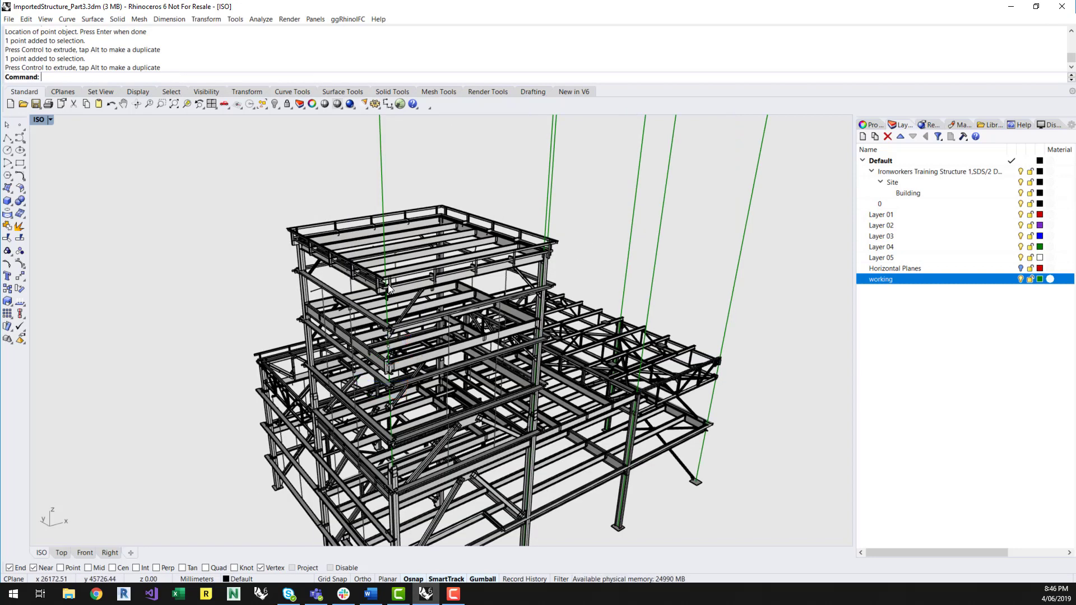
Move the uppermost corner-line point straight up to the tower's roof beam level, at about z 18456 mm
scroll(386, 347, "up", 2)
left_click(389, 346)
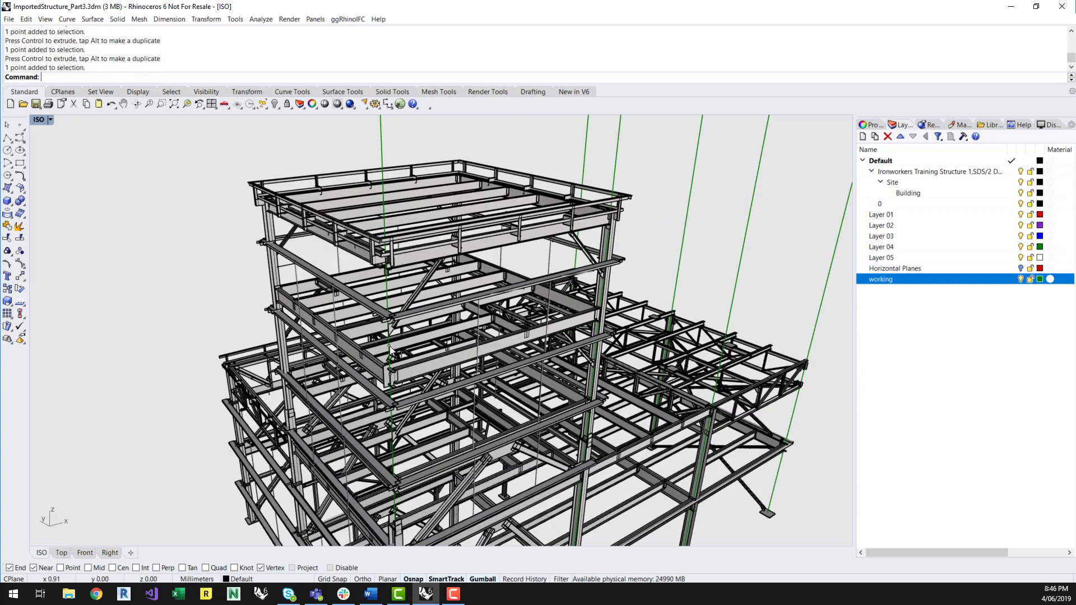
left_click_drag(388, 318, 387, 247)
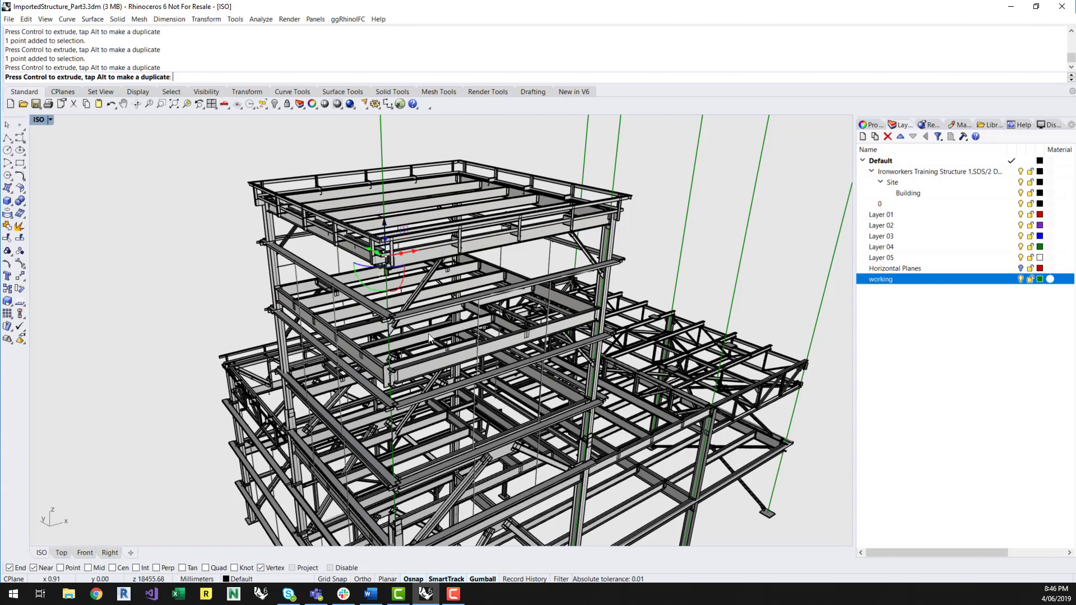
right_click_drag(428, 334, 426, 361)
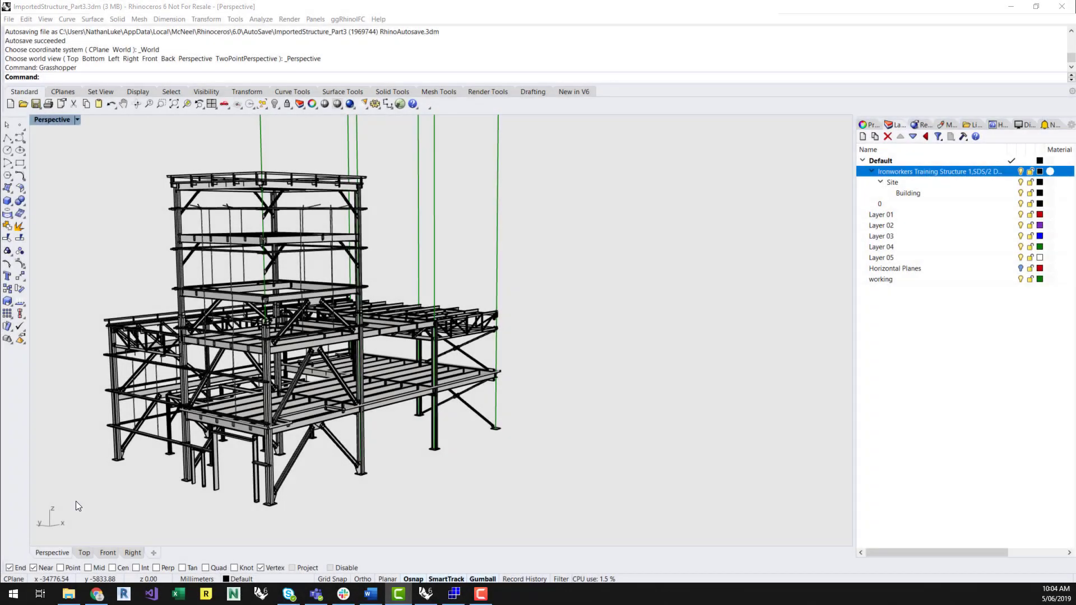
Hide the Ironworkers Training Structure layer so that only the column lines and level points are shown
left_click(400, 104)
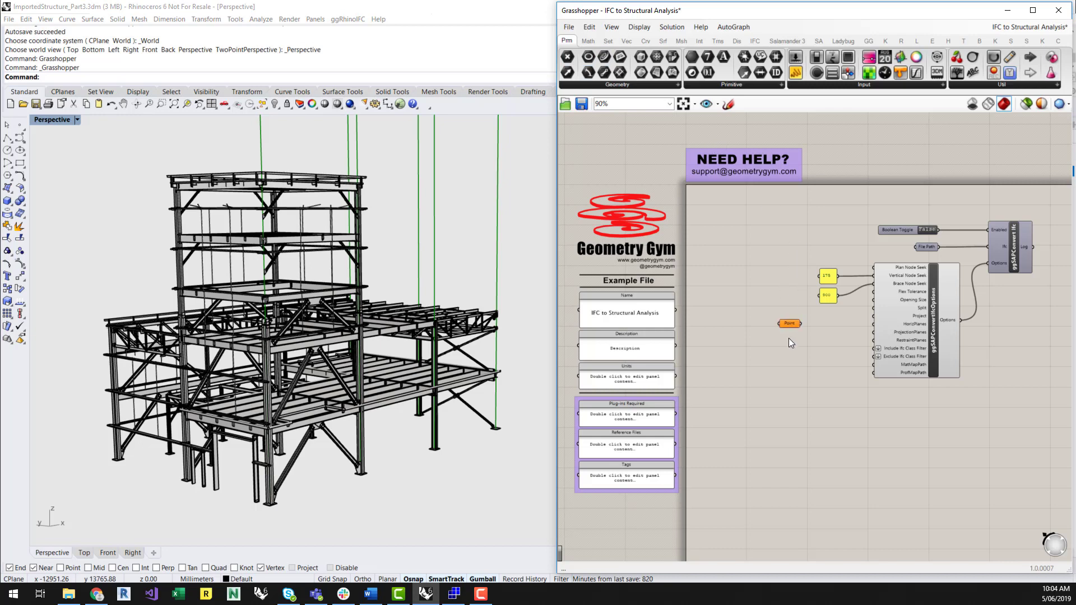
left_click(1007, 10)
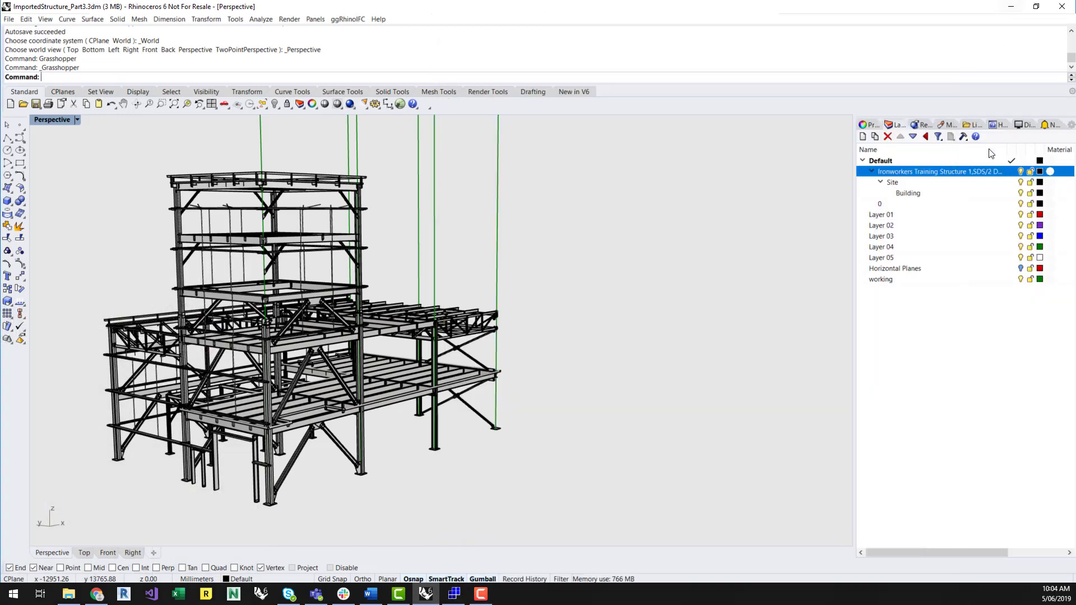
left_click(1021, 171)
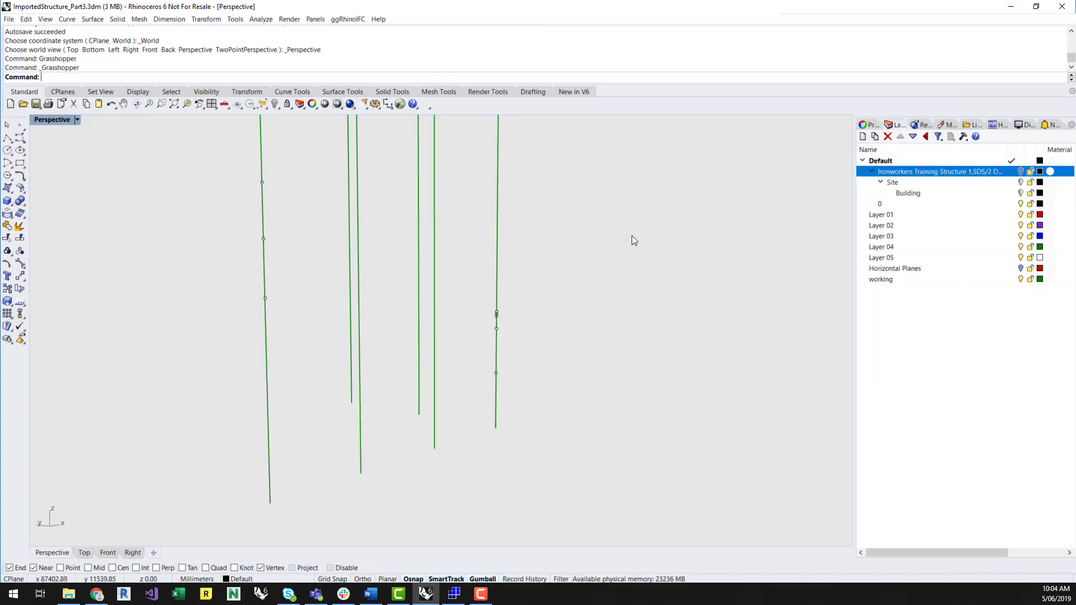
right_click_drag(620, 400, 401, 501)
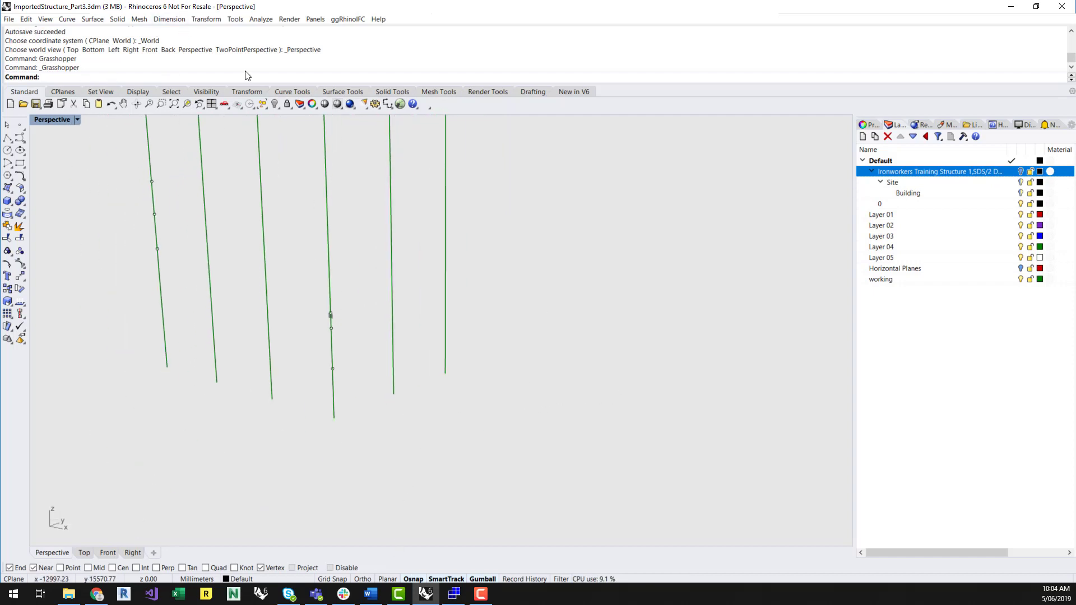
In Grasshopper, reference all the level points on the two marked column lines in the Point parameter
left_click(397, 105)
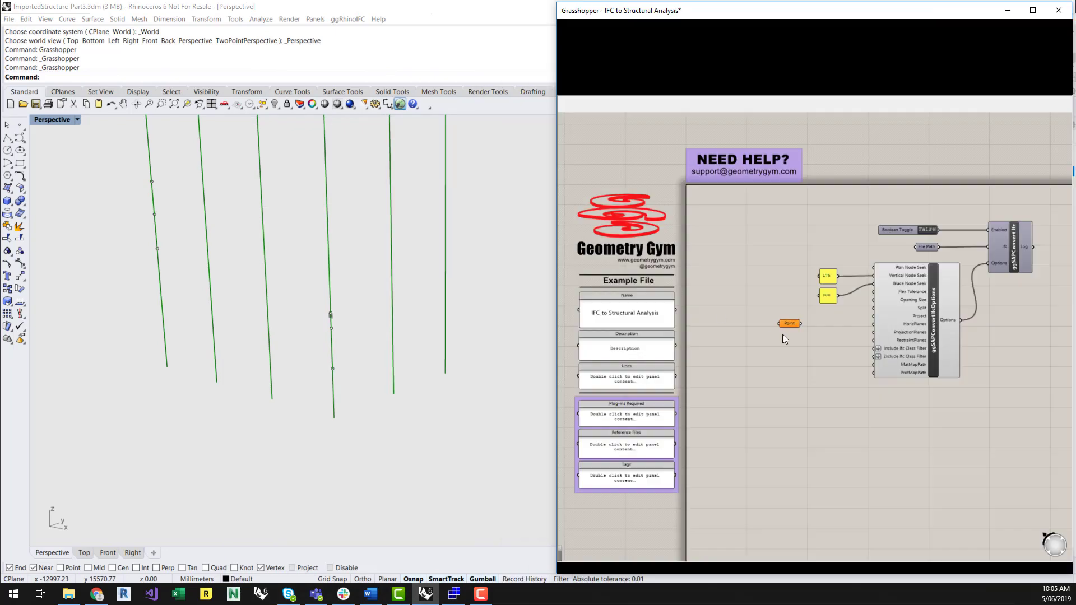
right_click(792, 325)
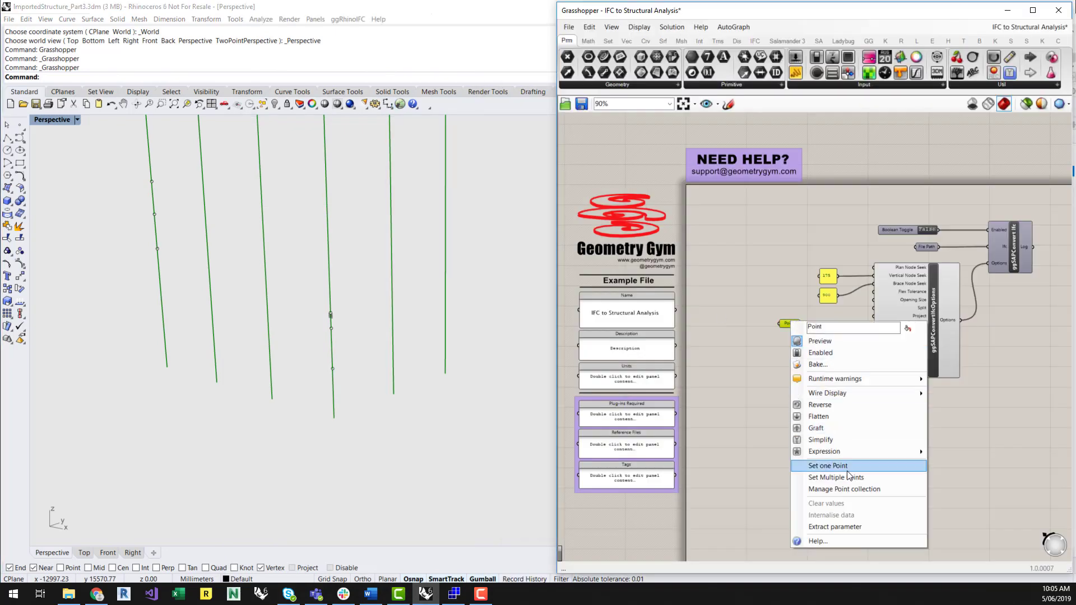
left_click(818, 467)
left_click(333, 369)
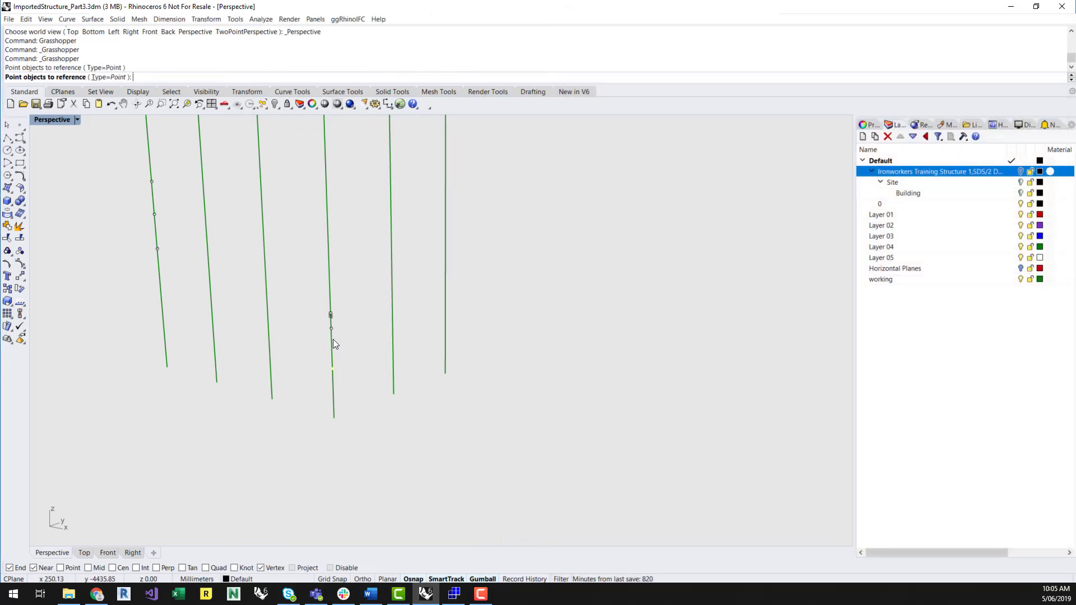
left_click(333, 331)
left_click(331, 313)
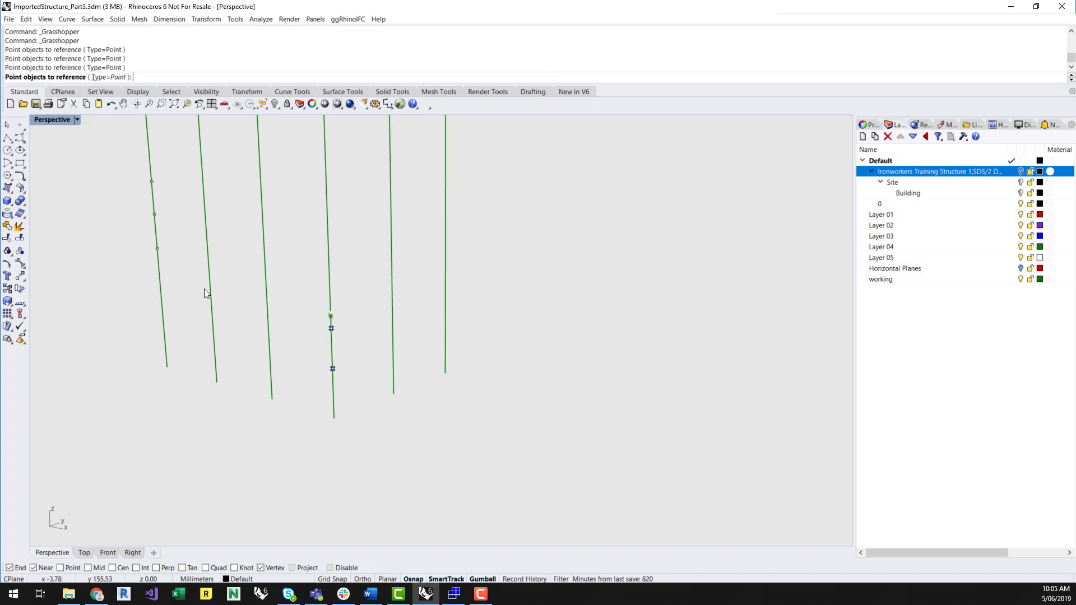
left_click(158, 249)
left_click(155, 214)
left_click(152, 182)
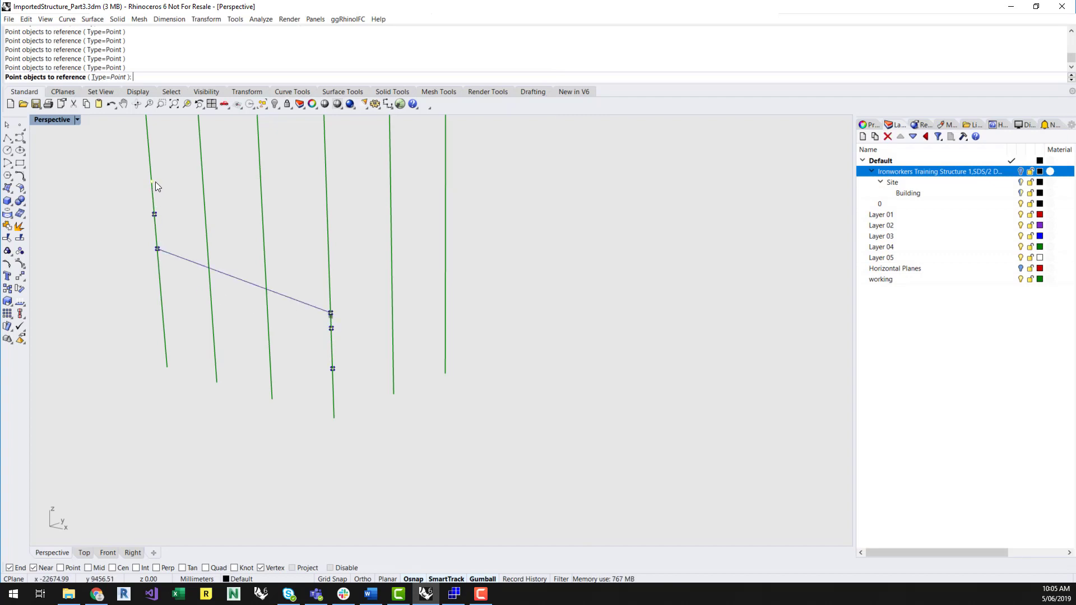
key("Return")
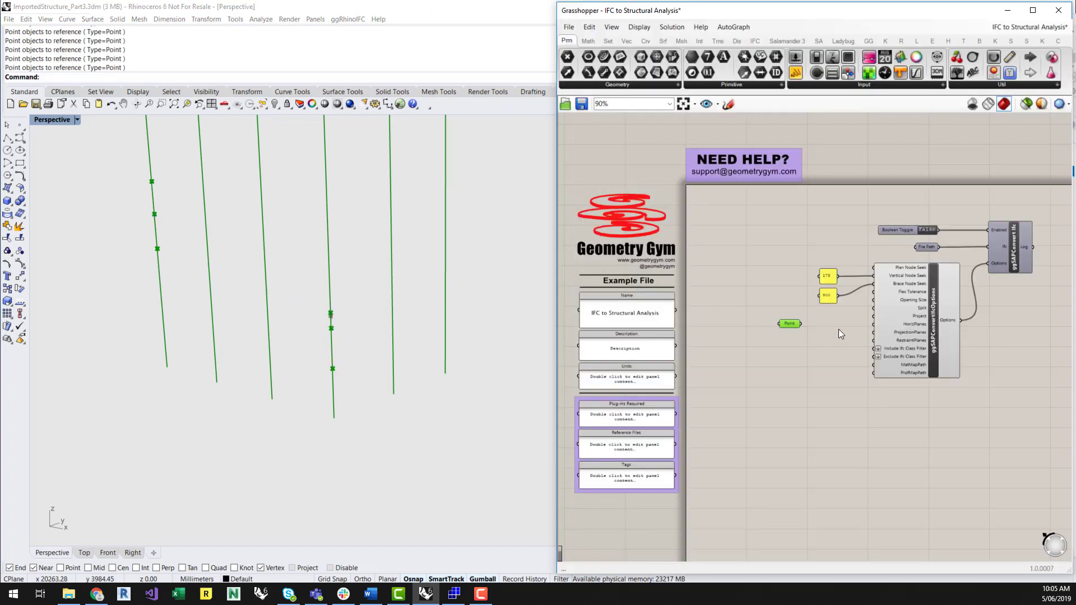
Add an XY Plane component and connect the Point parameter to its Origin input
double_click(808, 327)
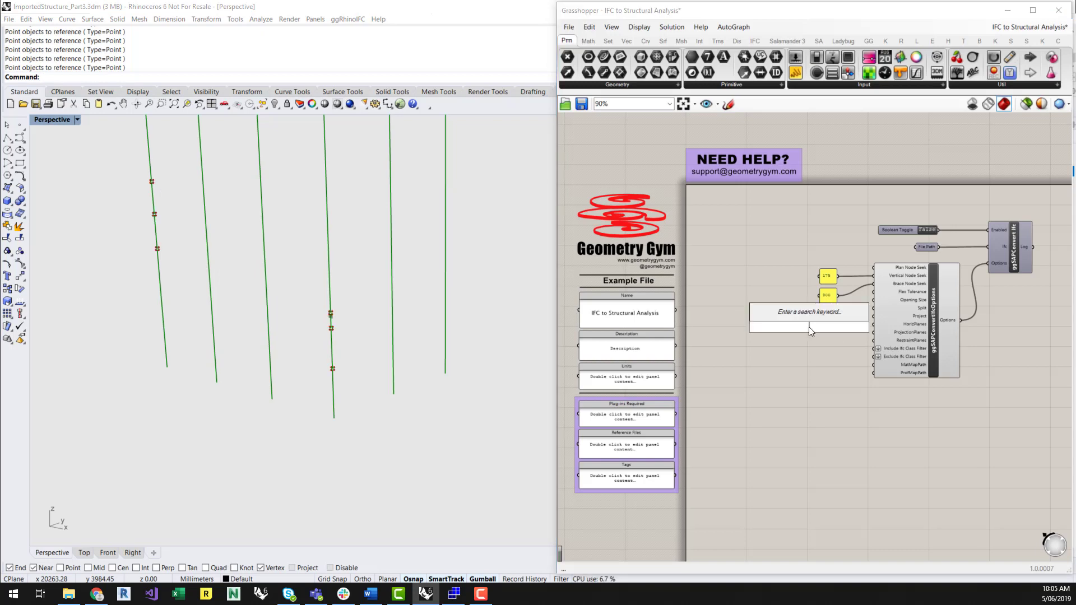
type("xy")
key("Return")
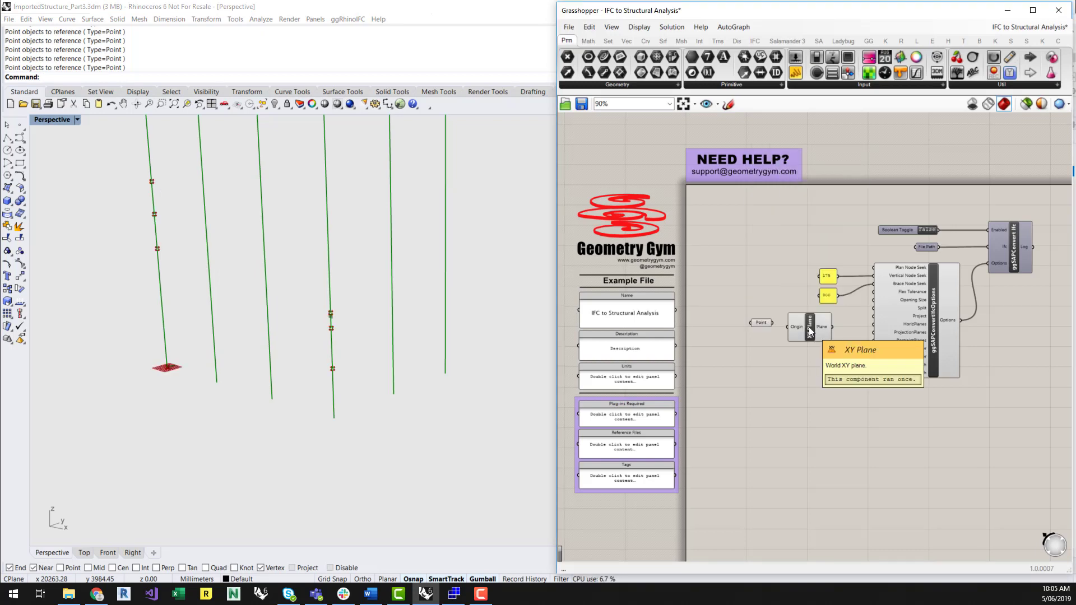
left_click_drag(786, 327, 751, 331)
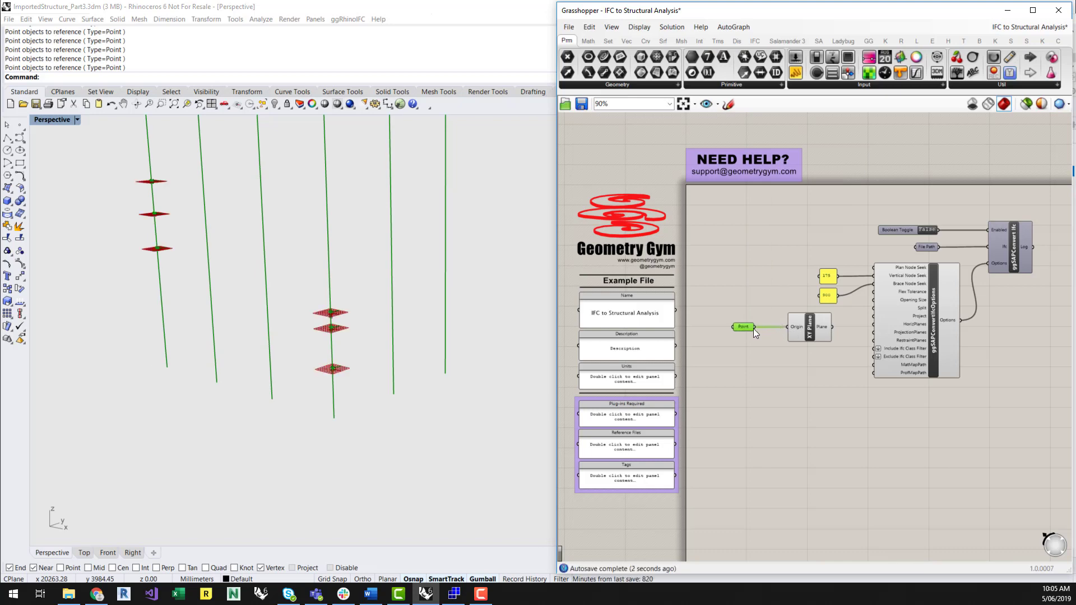
Connect the XY Plane output to the HorizPlanes input of ggSAPConvertIfcOptions, then minimise Grasshopper
left_click_drag(825, 327, 800, 331)
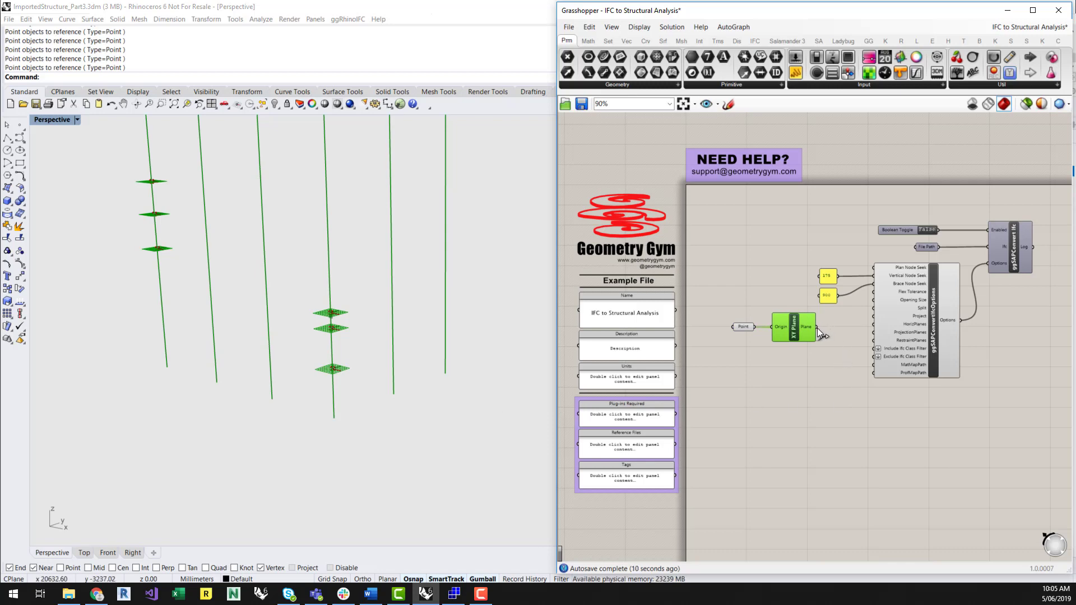
left_click_drag(859, 325, 873, 325)
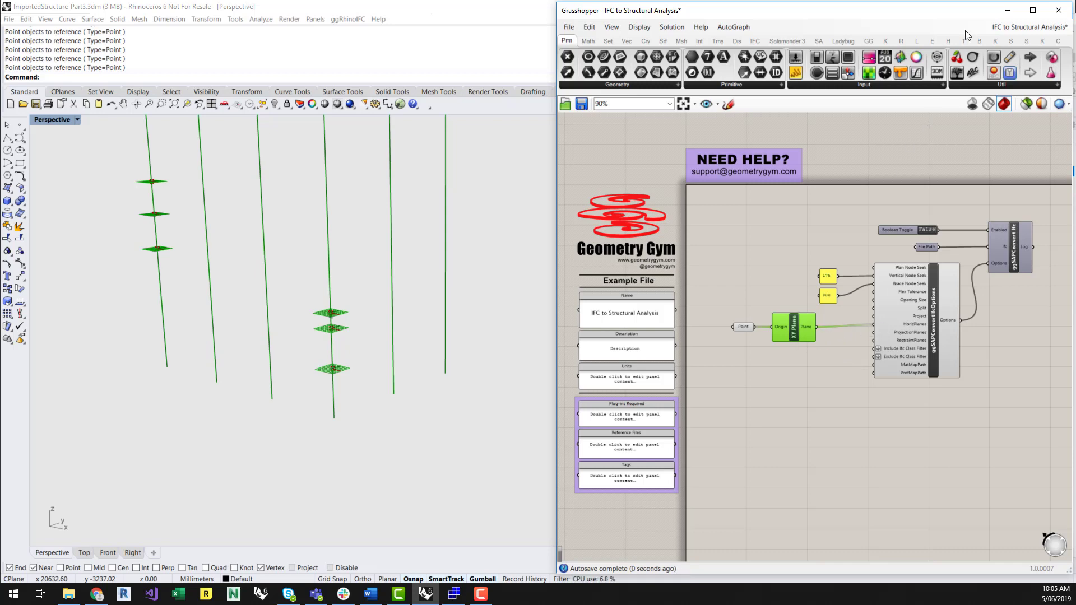
left_click(1007, 15)
Show the Ironworkers Training Structure layer again together with the preview planes
left_click(1021, 172)
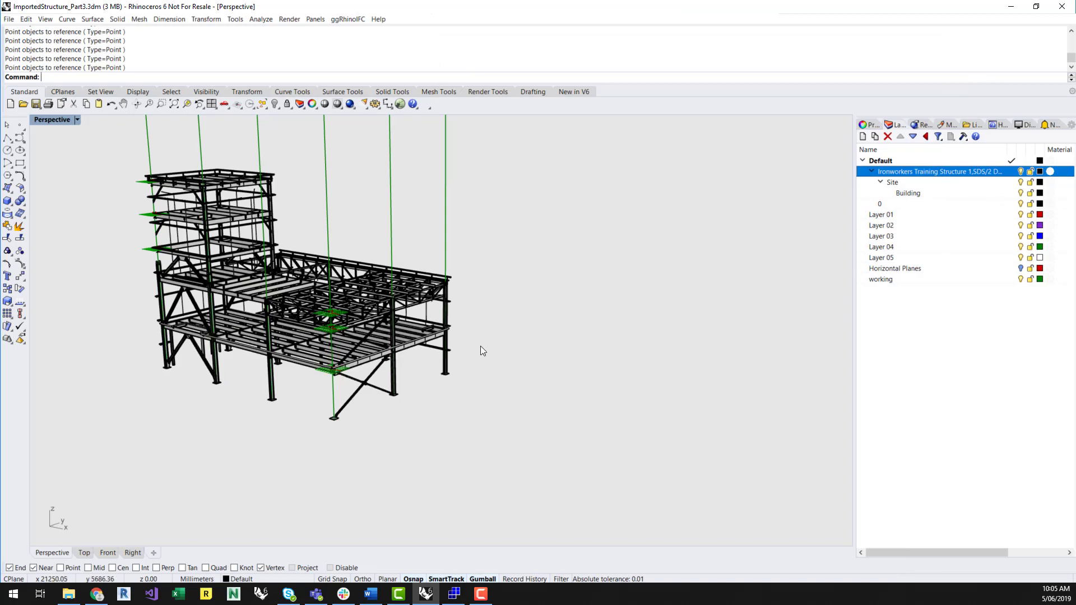
right_click_drag(451, 408, 509, 441, "shift")
scroll(476, 426, "down", 1)
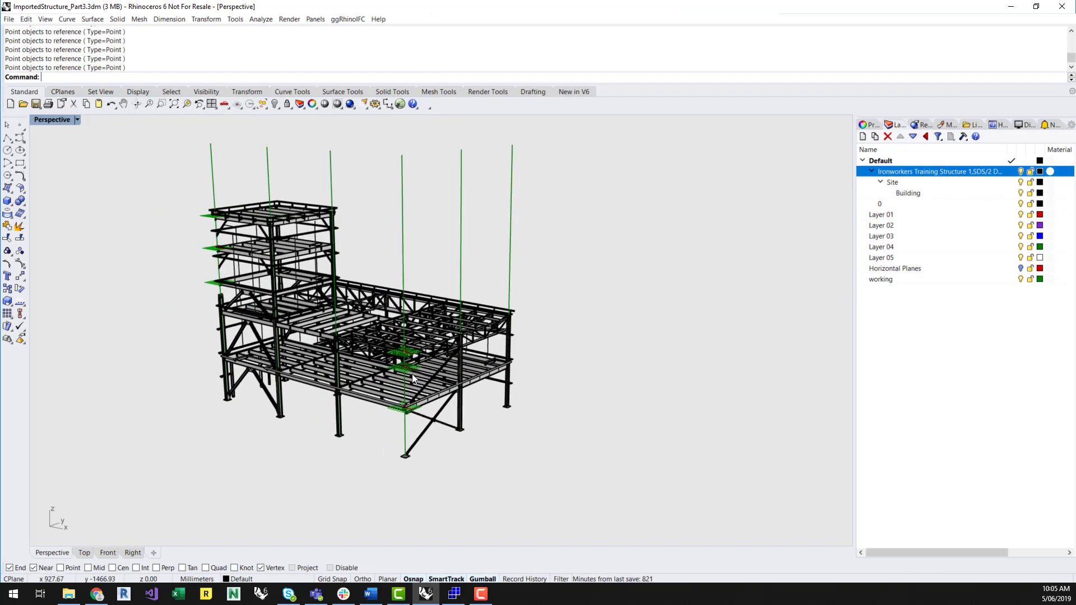
Show the previously hidden columns again
scroll(392, 358, "up", 4)
scroll(411, 361, "up", 3)
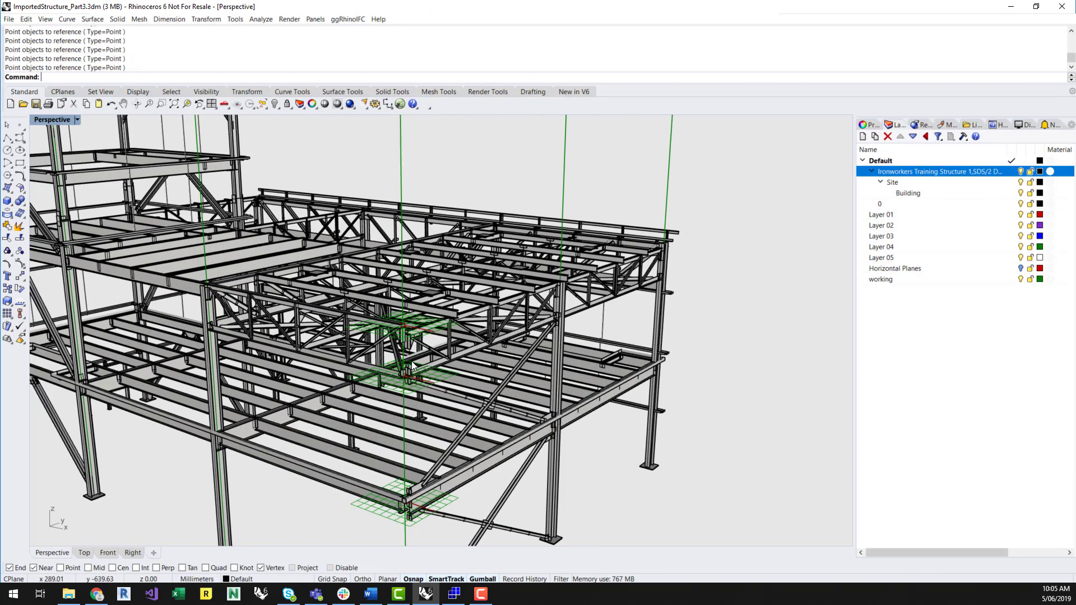
scroll(476, 334, "up", 2)
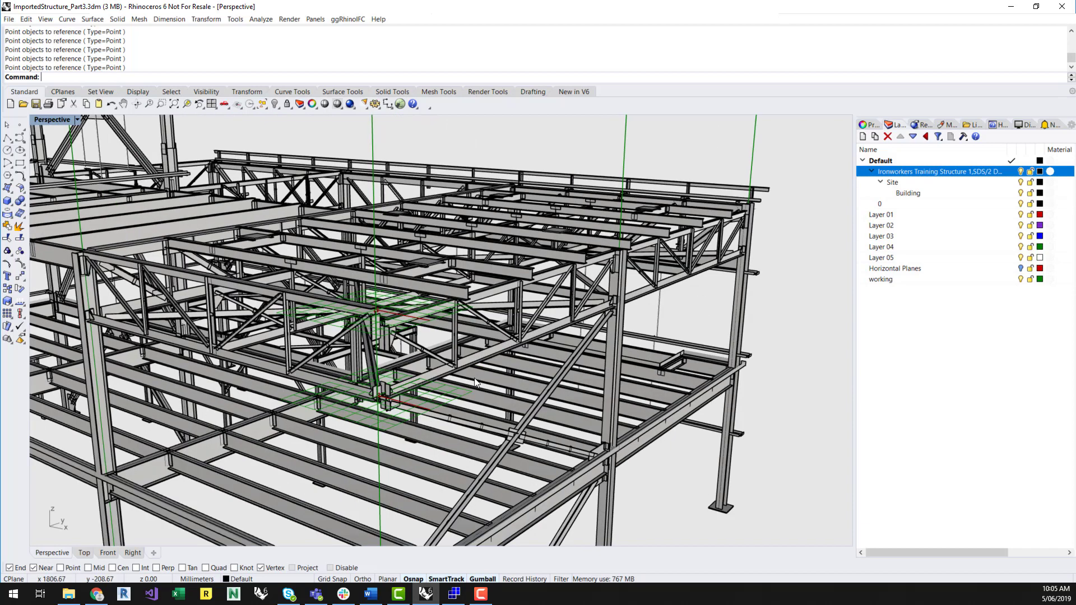
right_click_drag(485, 395, 431, 377, "shift")
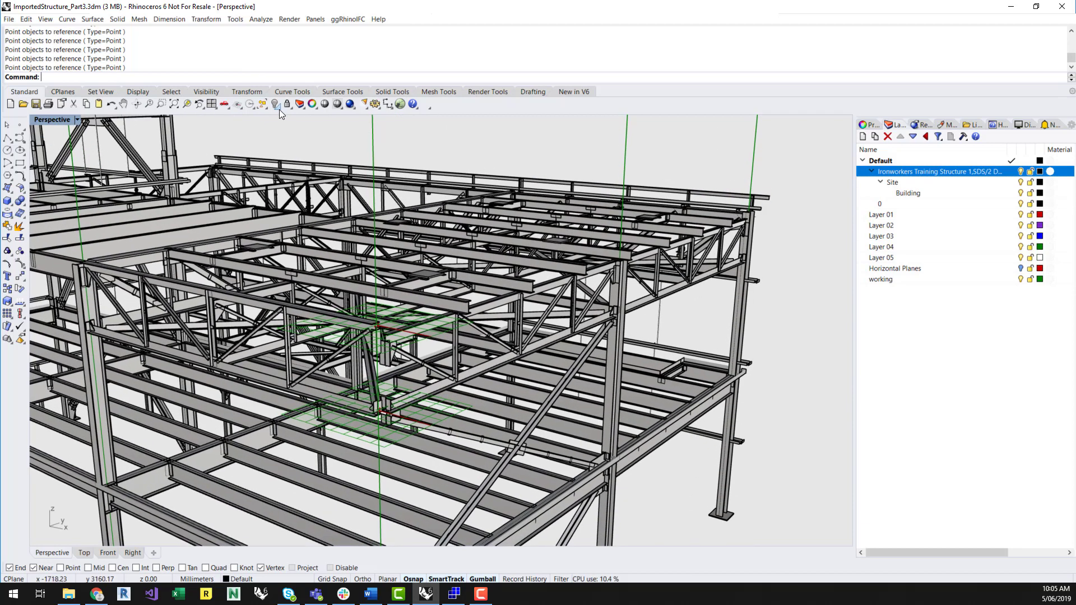
left_click(277, 105)
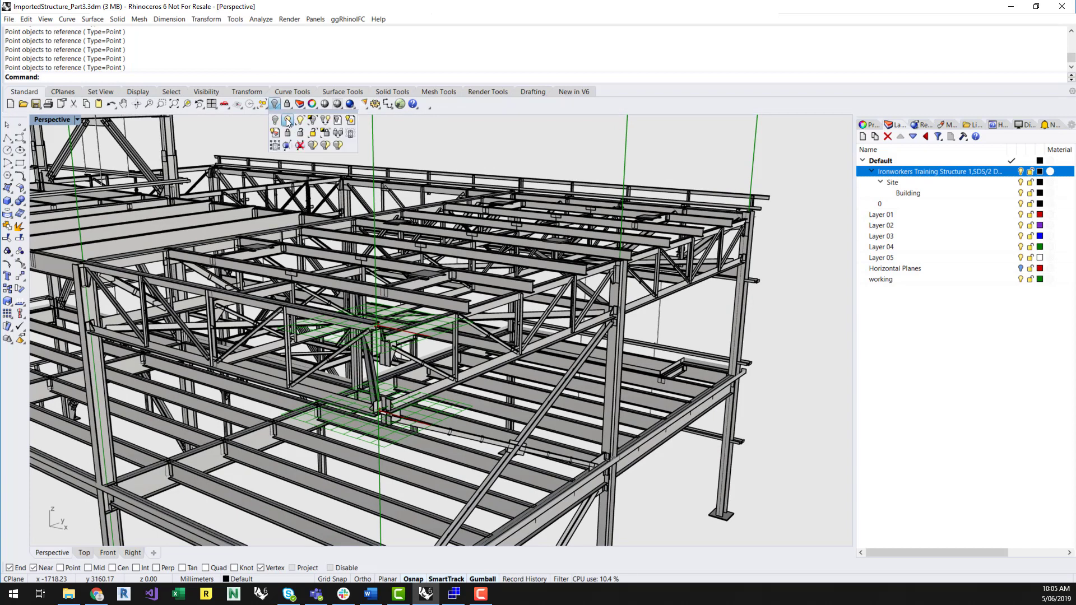
left_click(288, 120)
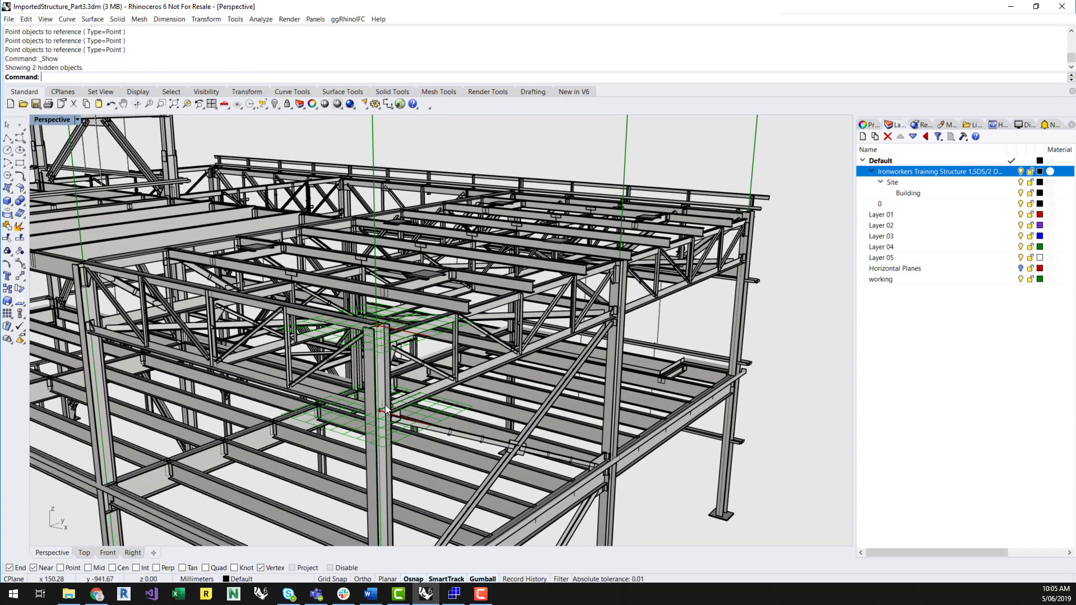
Highlight the two truss bottom chord members that meet at the corner column, then clear the highlight
scroll(385, 405, "up", 2)
left_click(441, 389)
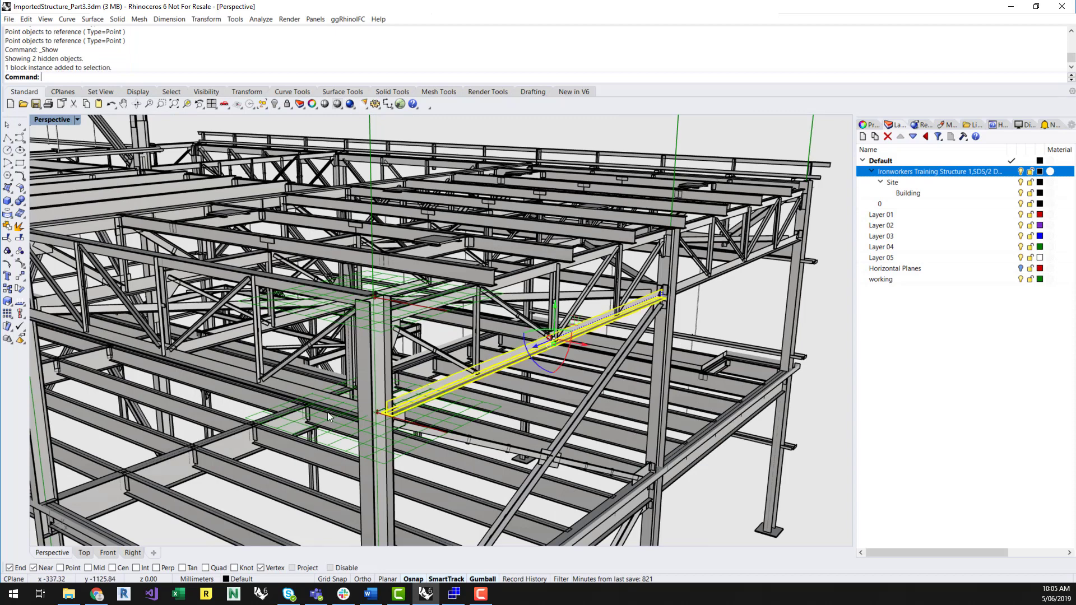
left_click(297, 393, "shift")
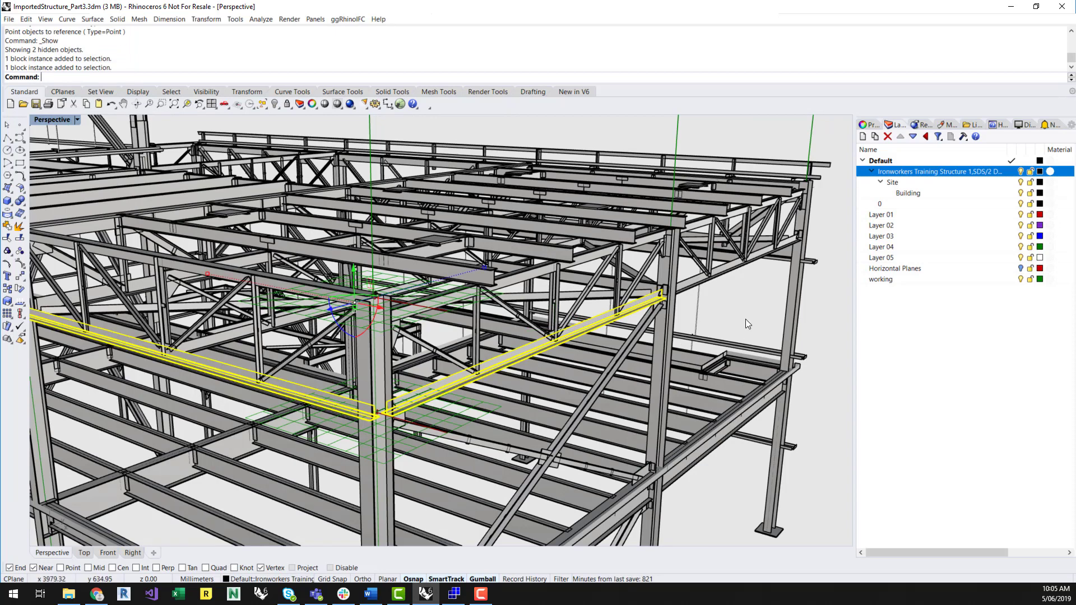
key("Delete")
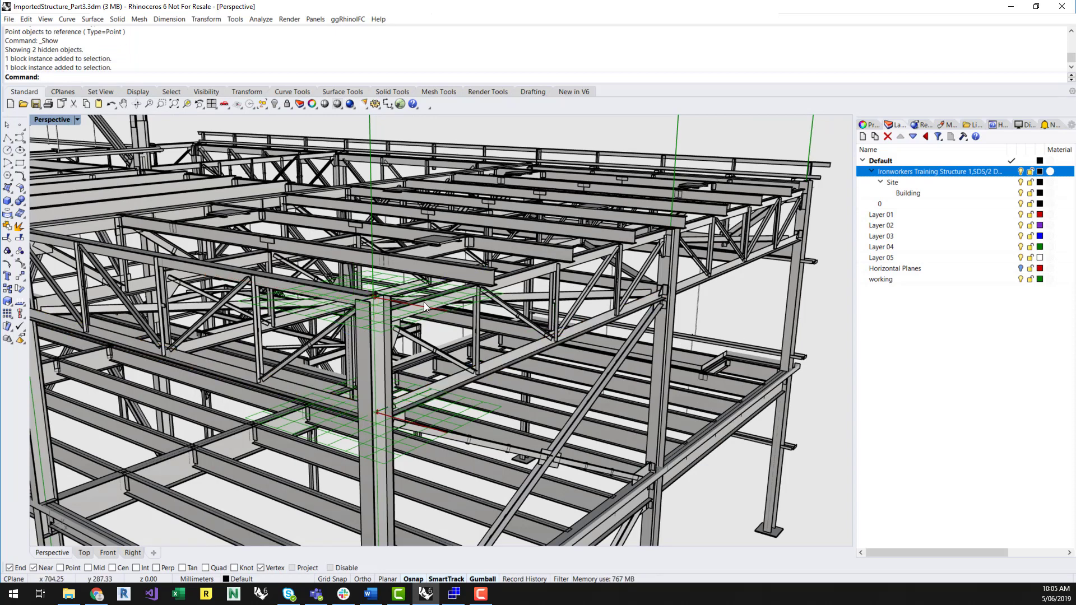
Highlight the two truss top chord members that meet at the corner column, and clear the highlight
left_click(424, 301)
left_click(341, 291, "shift")
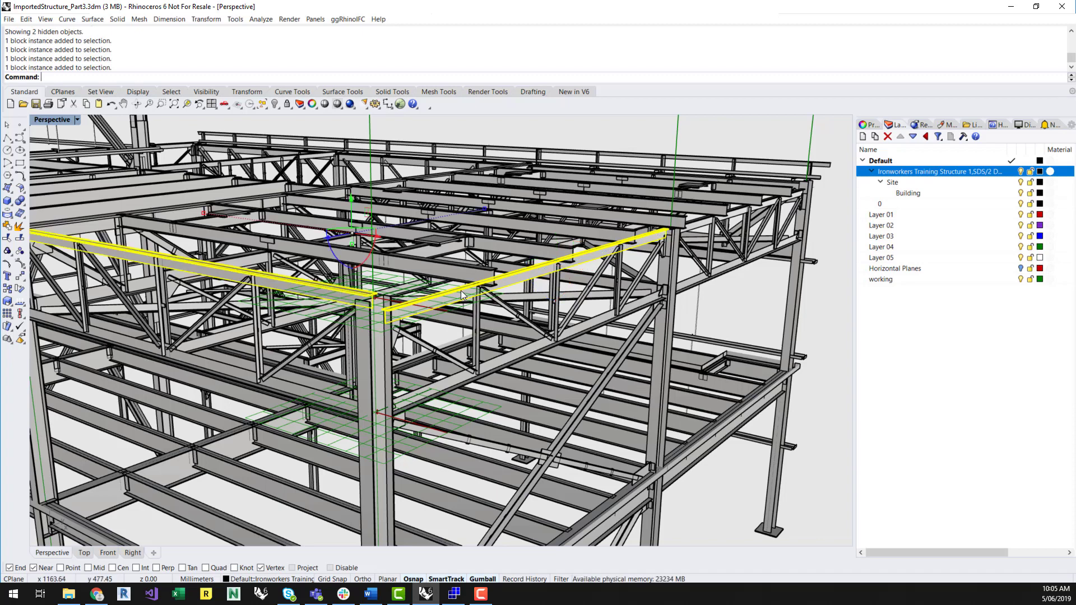
left_click(736, 309)
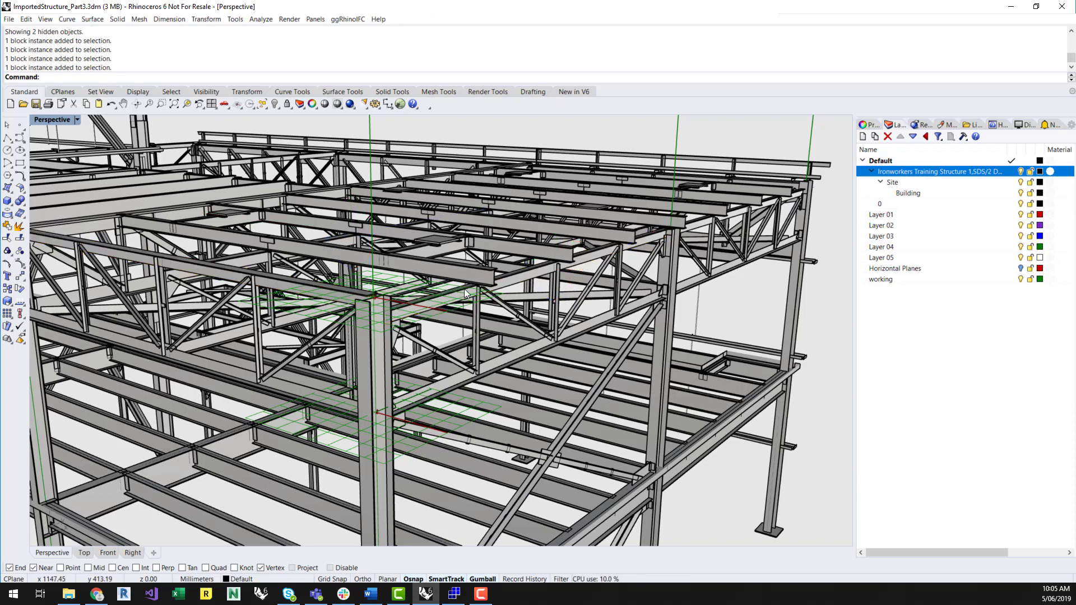
Highlight the edge truss's top chord together with the two parallel top members behind it, and clear the highlight
right_click_drag(462, 312, 463, 383)
left_click(466, 380)
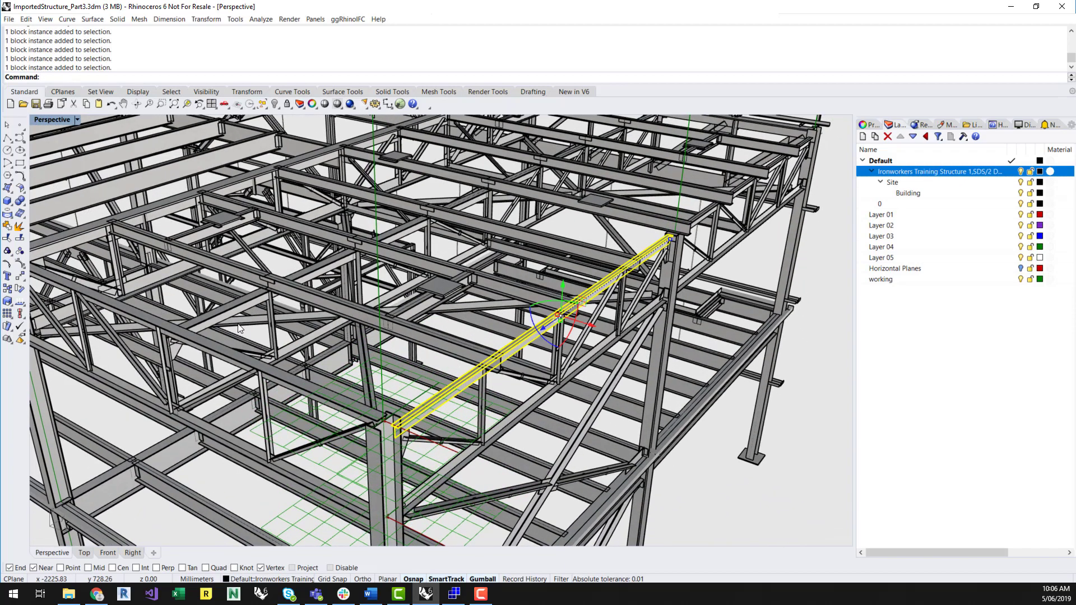
left_click(241, 304, "shift")
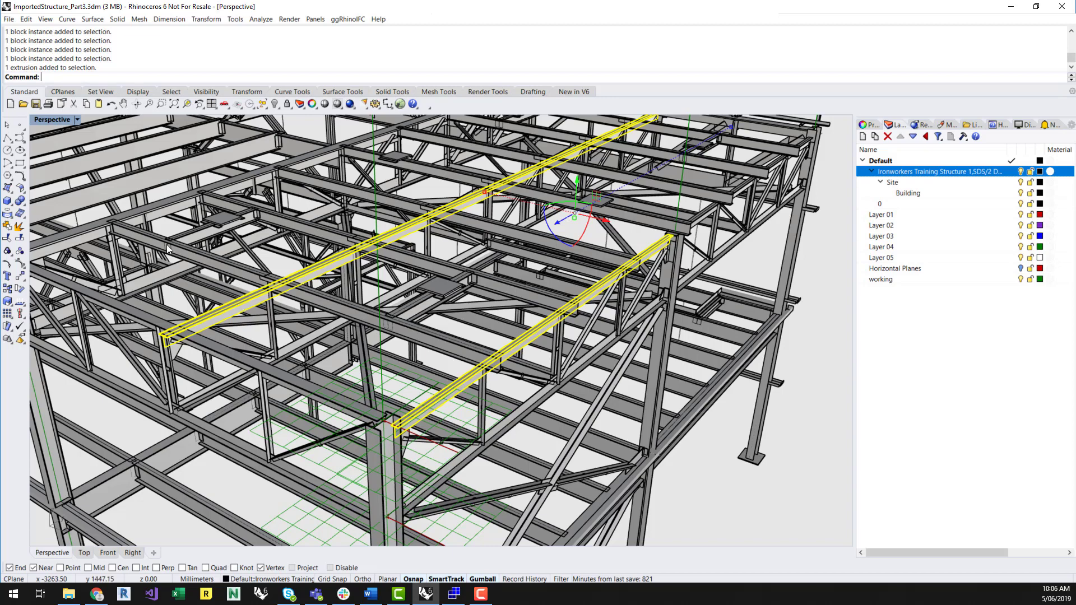
left_click(166, 203, "shift")
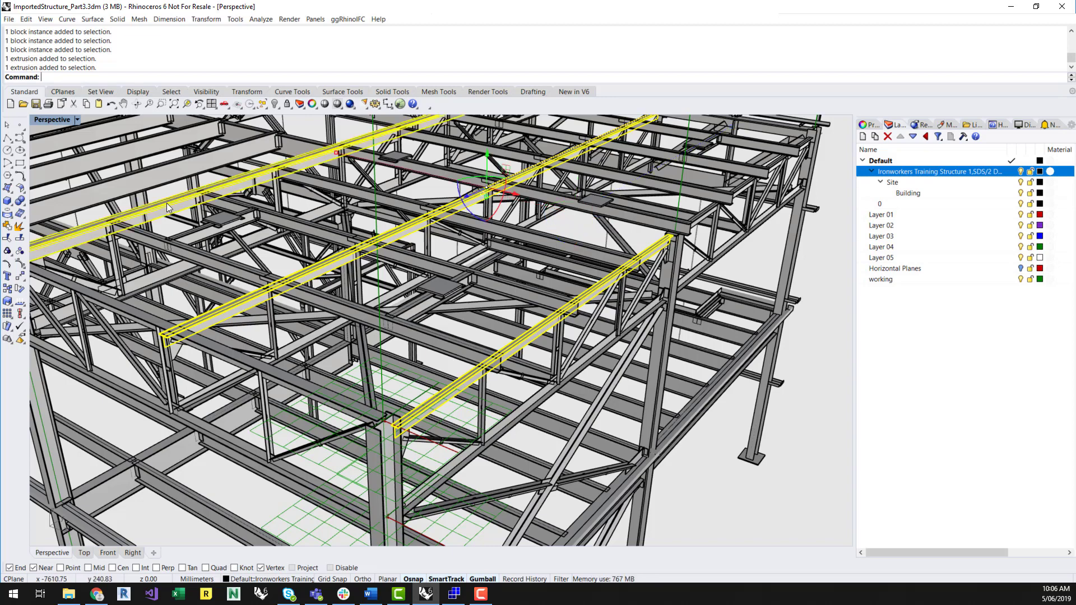
left_click(758, 505)
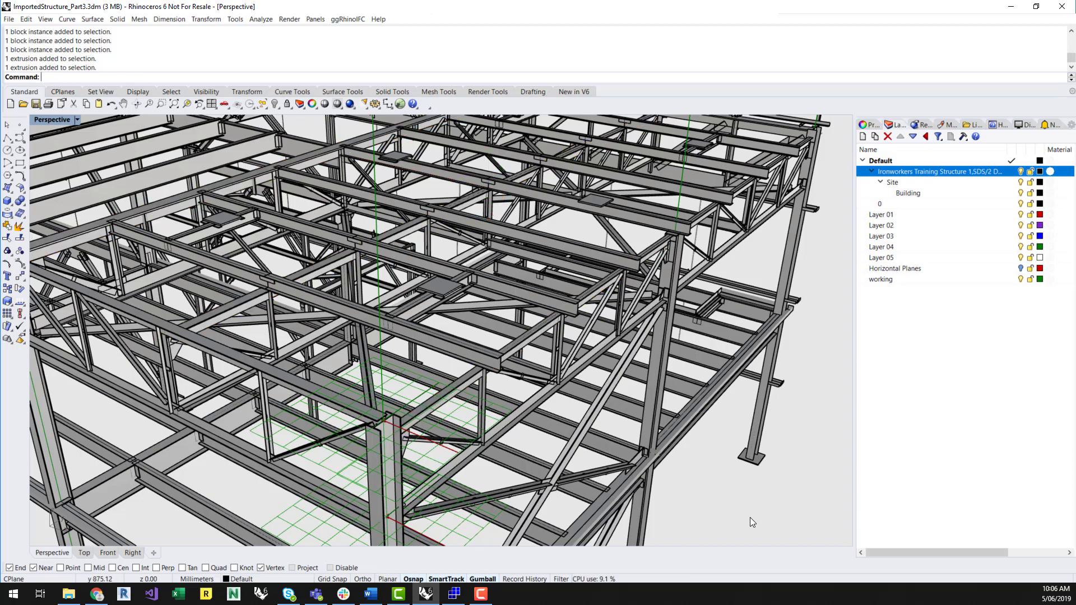
Hide the corner column below the truss top chords to expose the connection plates
right_click_drag(750, 516, 751, 516, "shift")
scroll(752, 399, "down", 8)
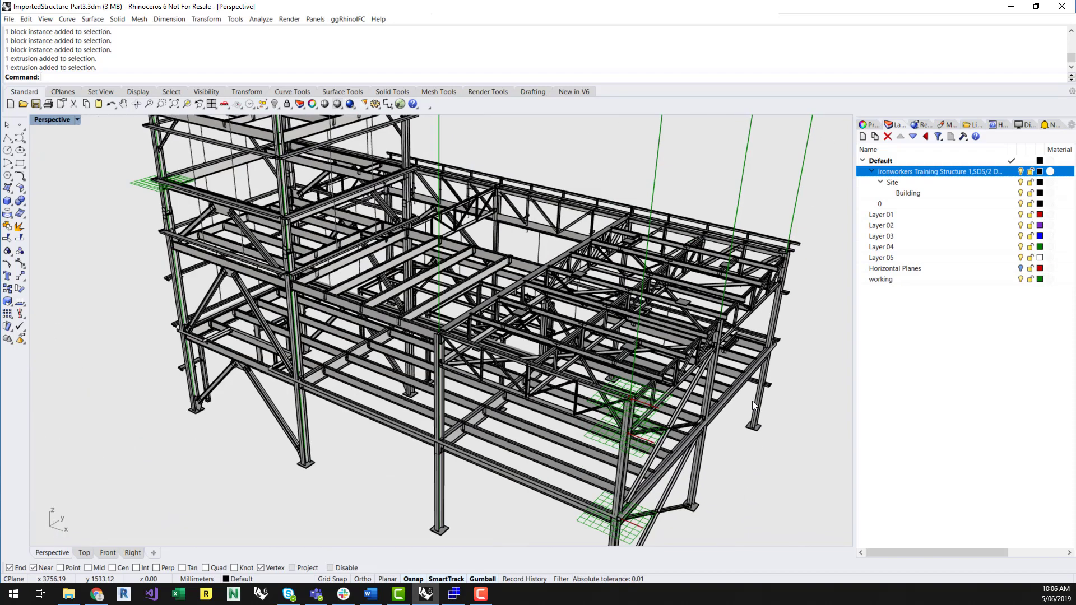
right_click_drag(780, 465, 667, 386, "shift")
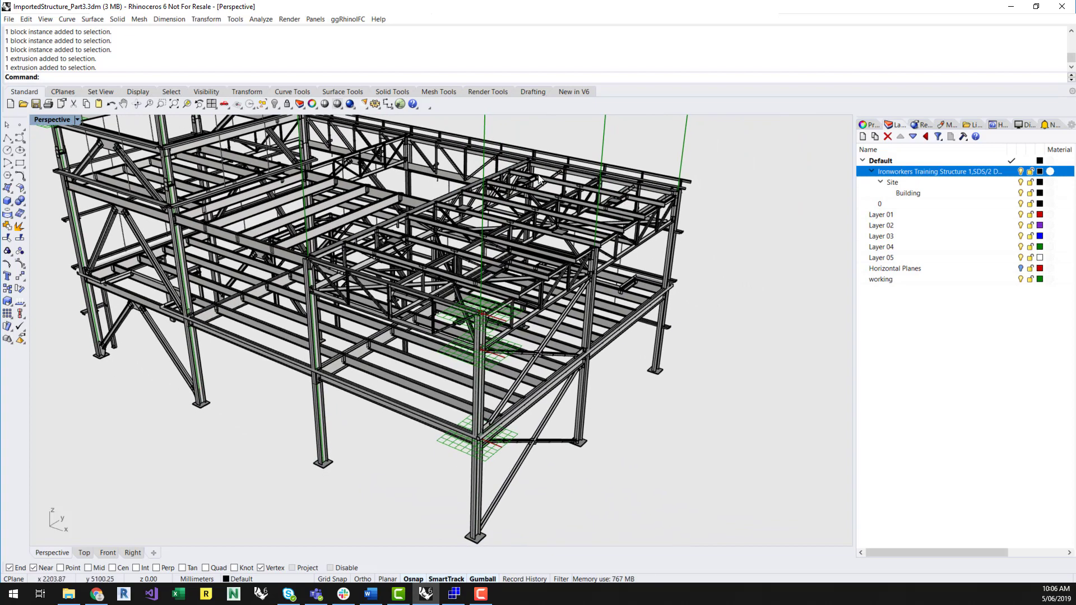
scroll(552, 154, "up", 2)
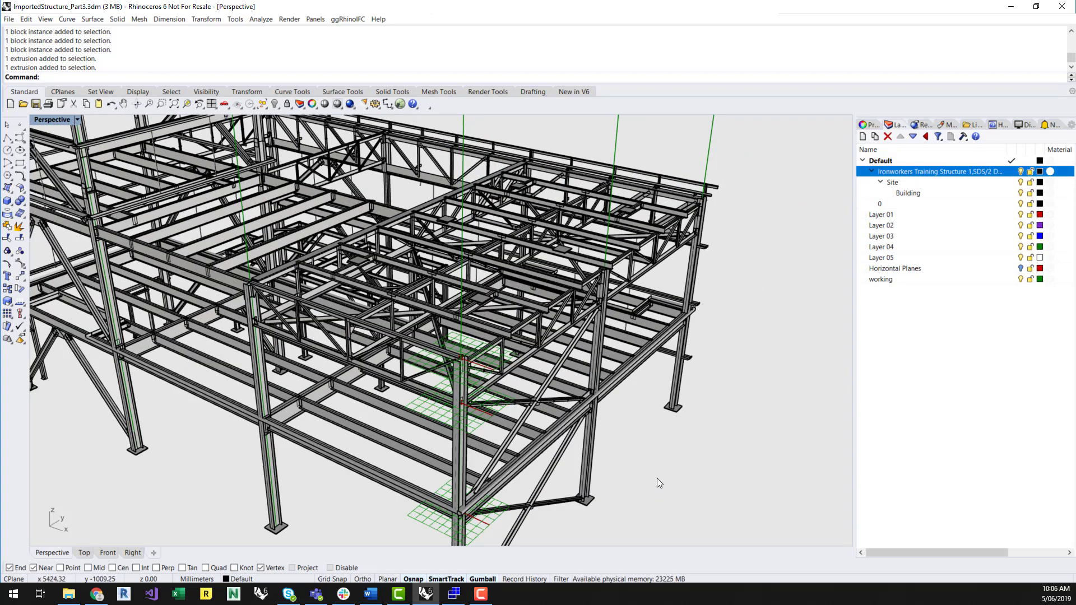
right_click_drag(657, 479, 657, 469)
scroll(485, 323, "up", 2)
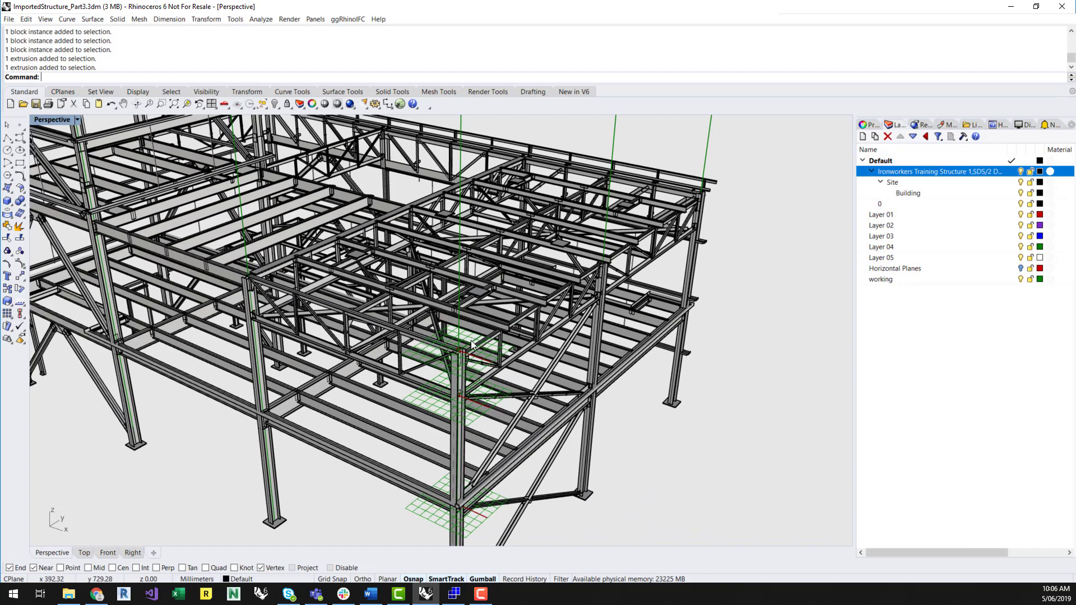
scroll(473, 358, "up", 3)
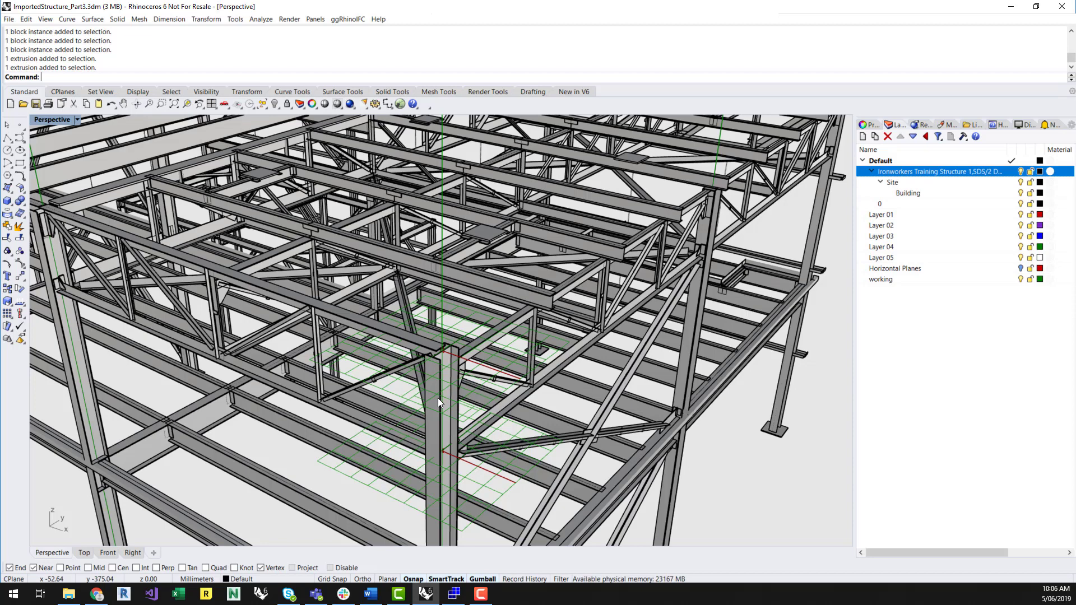
left_click(438, 398)
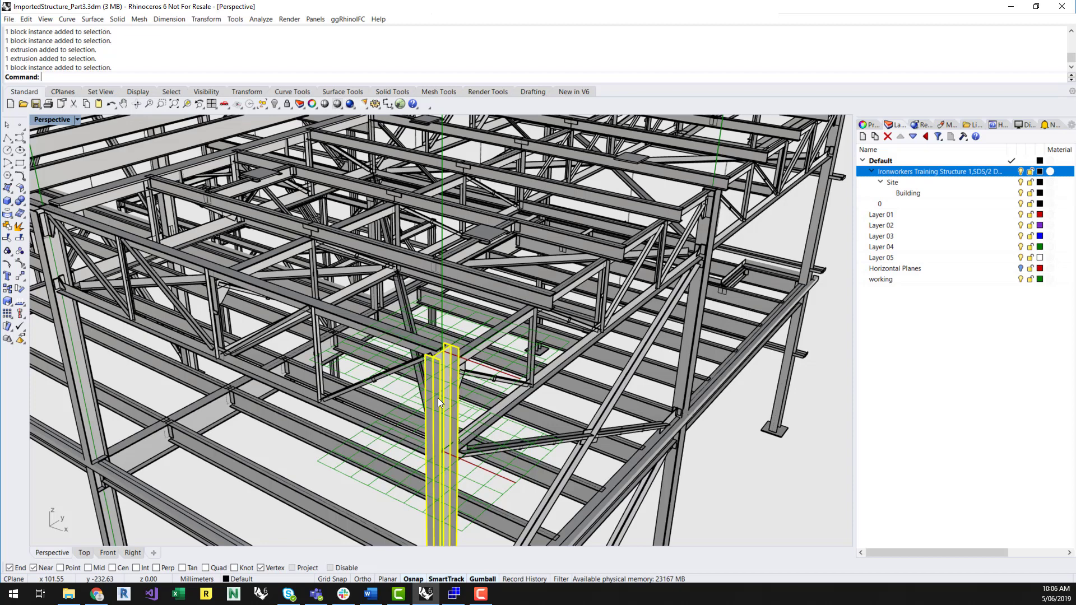
left_click(275, 103)
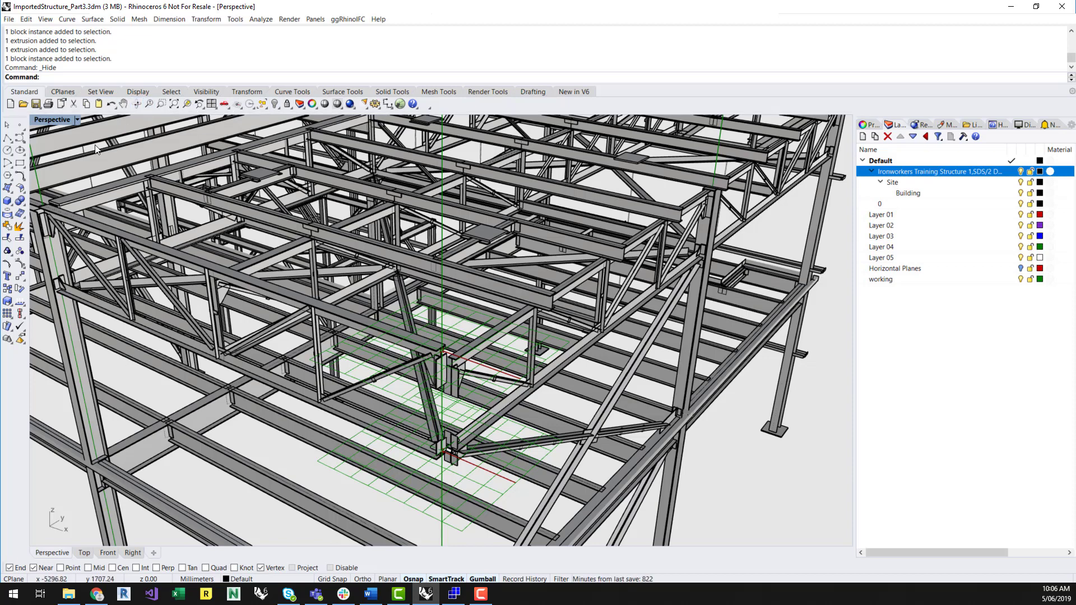
Set a vertical construction plane in the Perspective view at the corner truss connection, accepting the default X axis direction
left_click(64, 120)
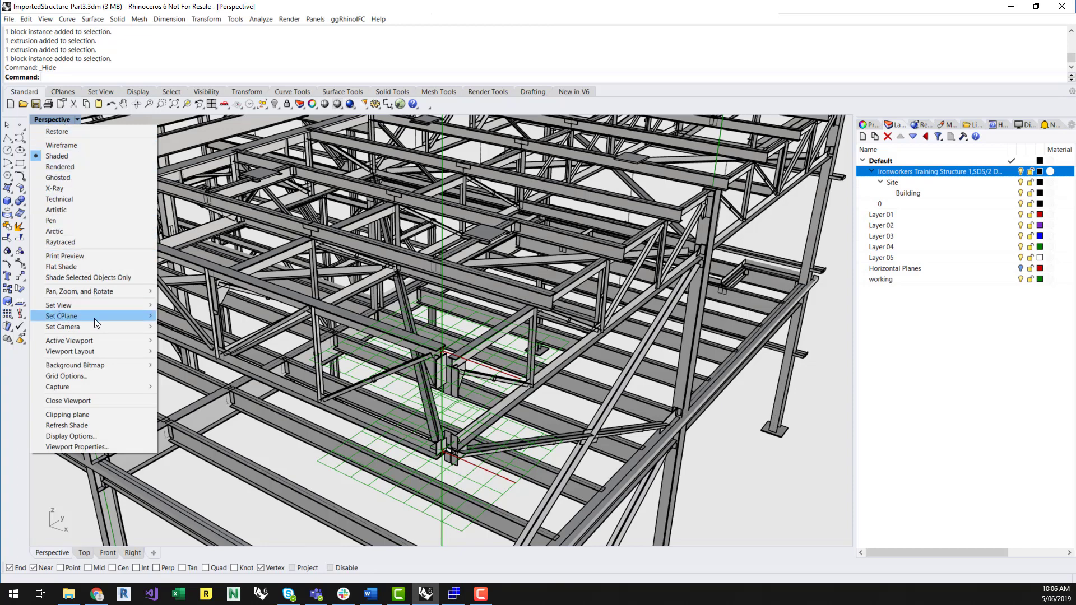
mouse_move(96, 318)
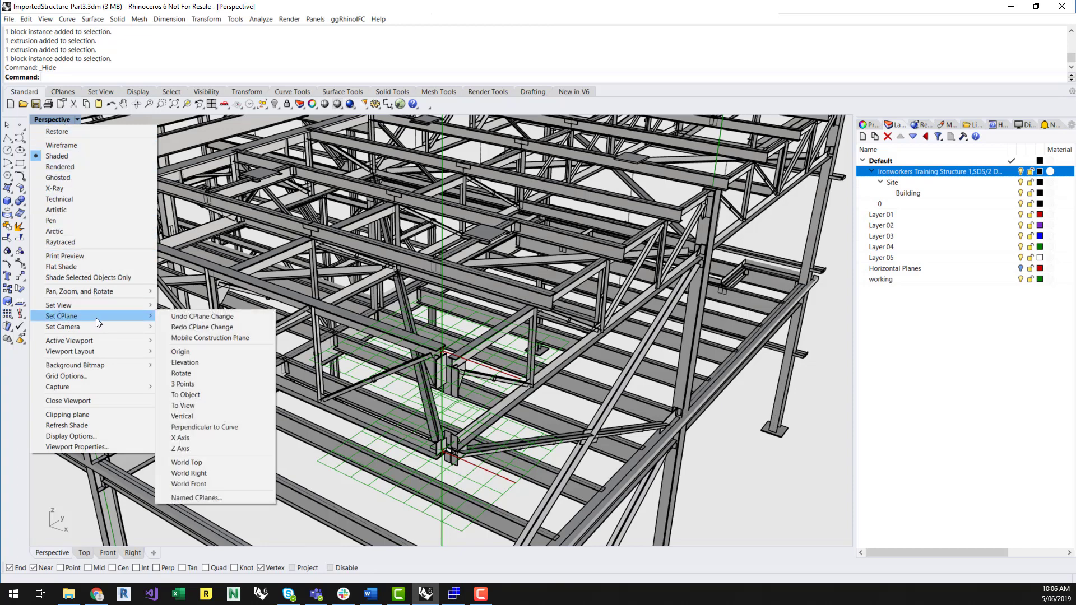
left_click(218, 418)
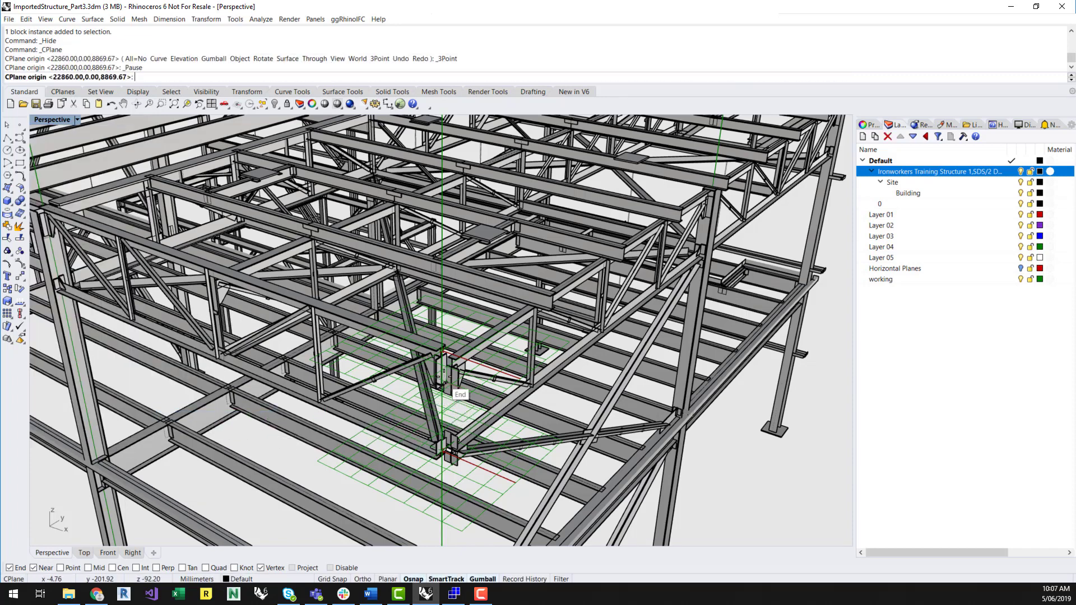
scroll(444, 386, "up", 3)
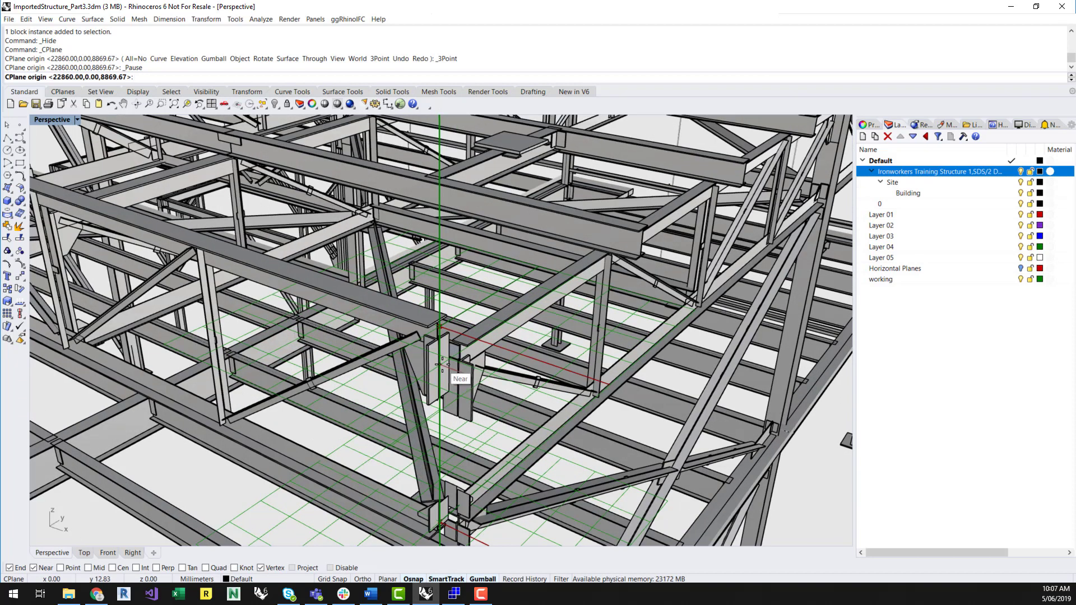
scroll(443, 370, "up", 2)
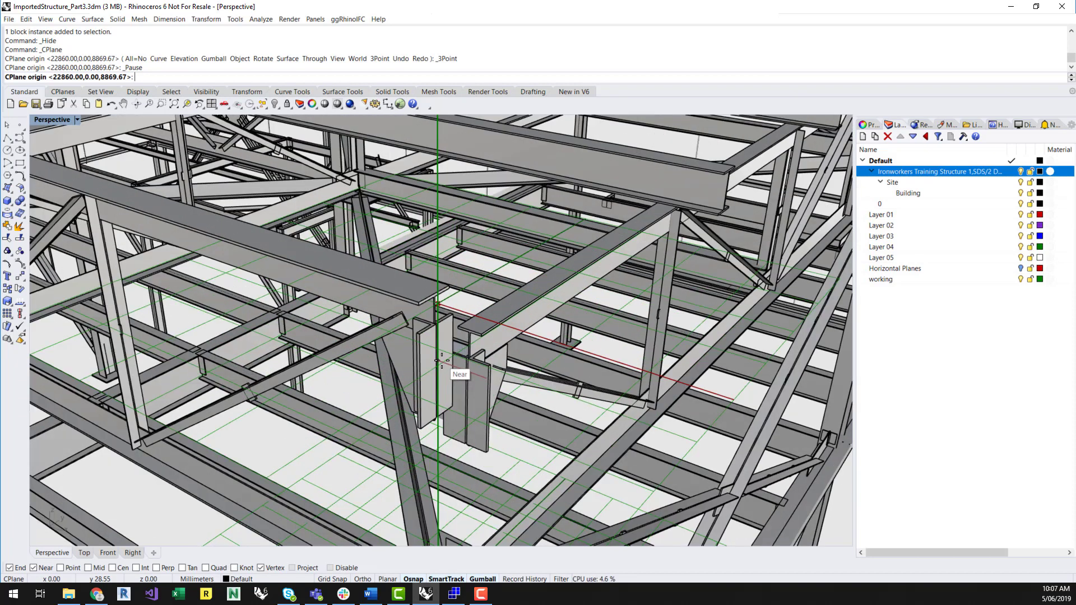
left_click(444, 367)
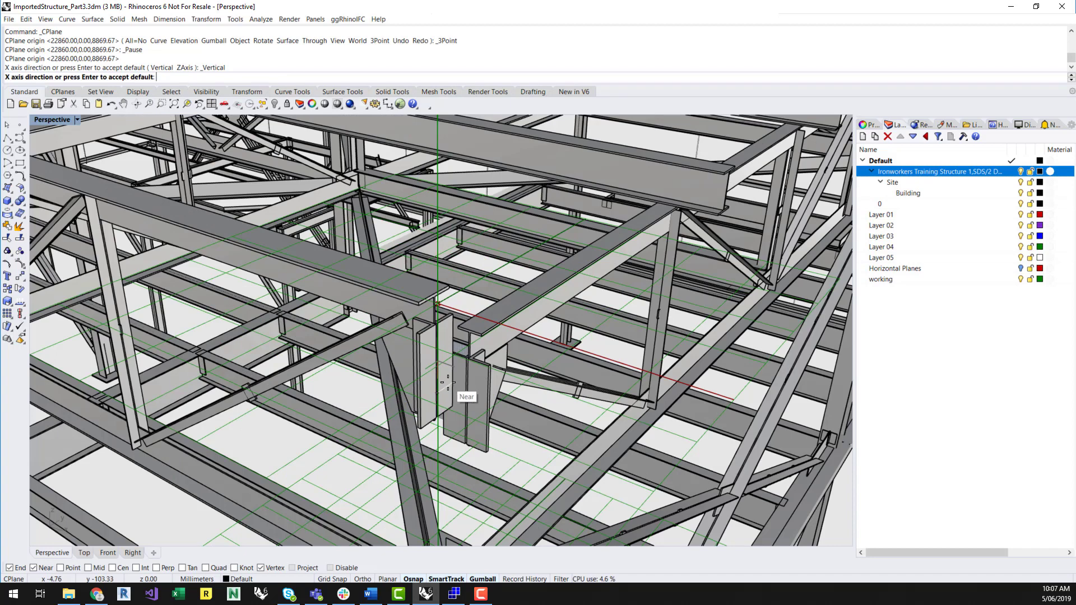
key("Return")
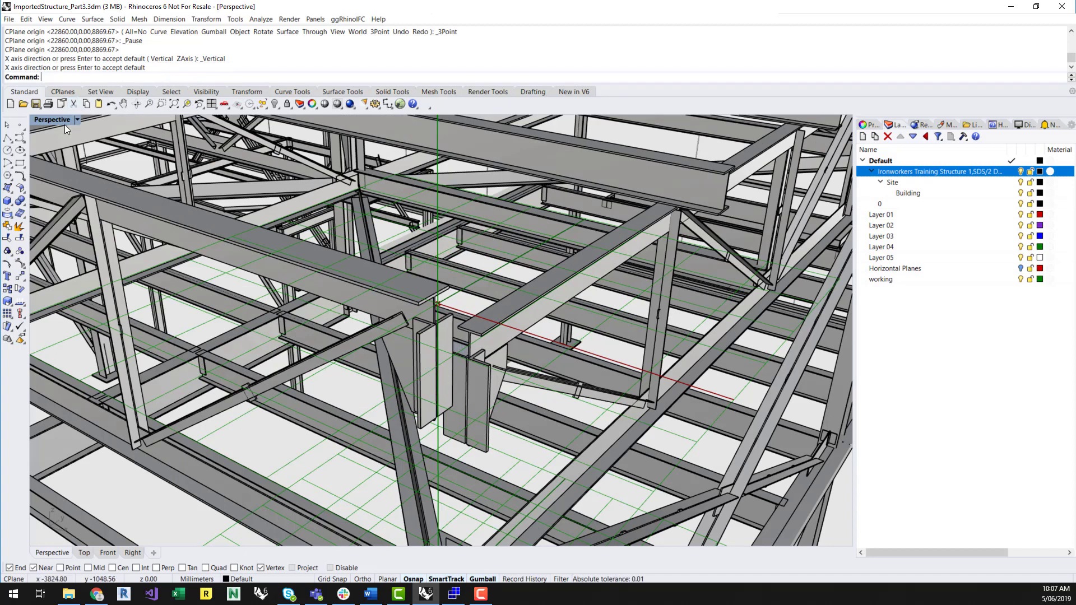
Draw a closed polyline around the outer half of the truss bay in the Front view, notched inward at both short ends
double_click(60, 120)
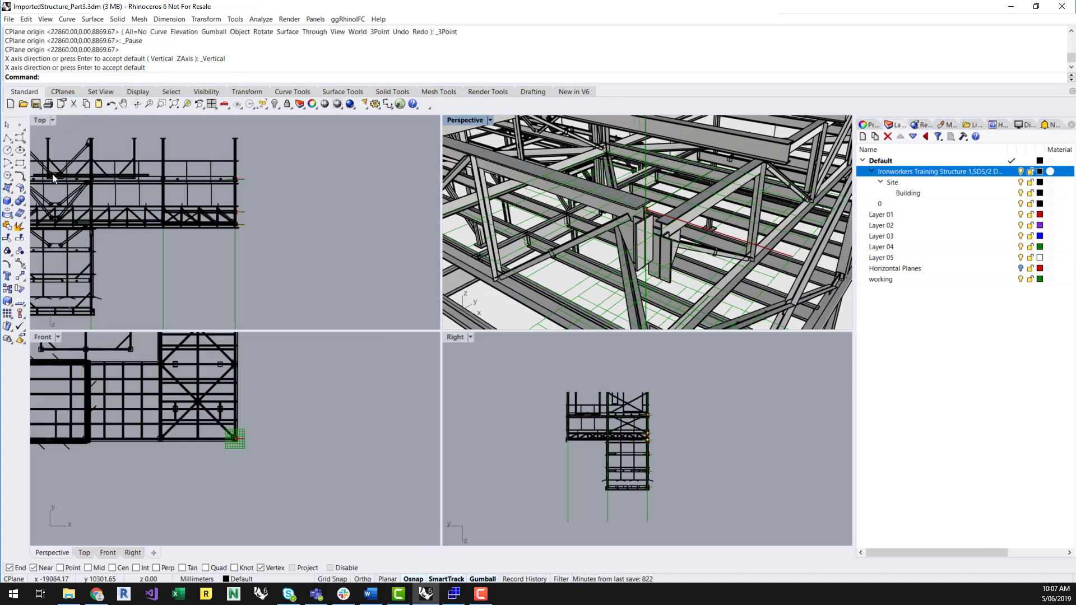
double_click(43, 337)
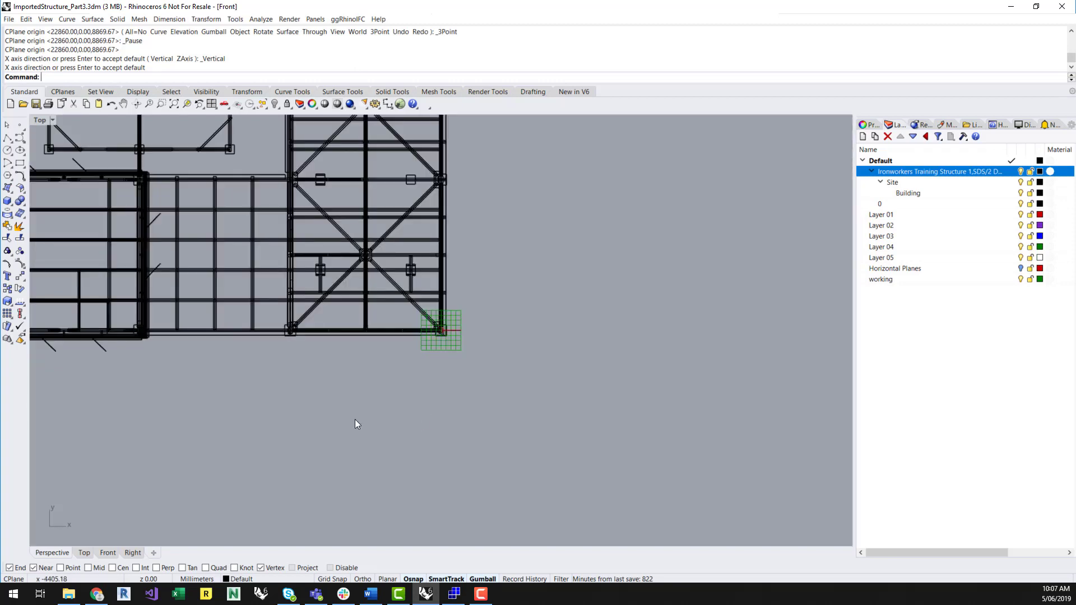
scroll(396, 412, "down", 5)
scroll(368, 331, "up", 4)
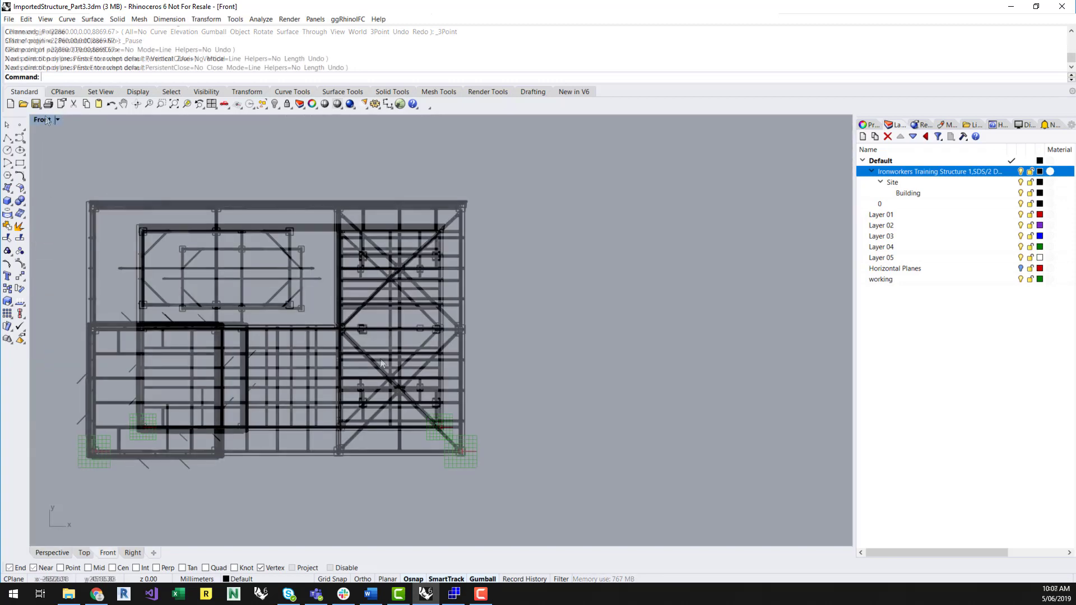
left_click(7, 139)
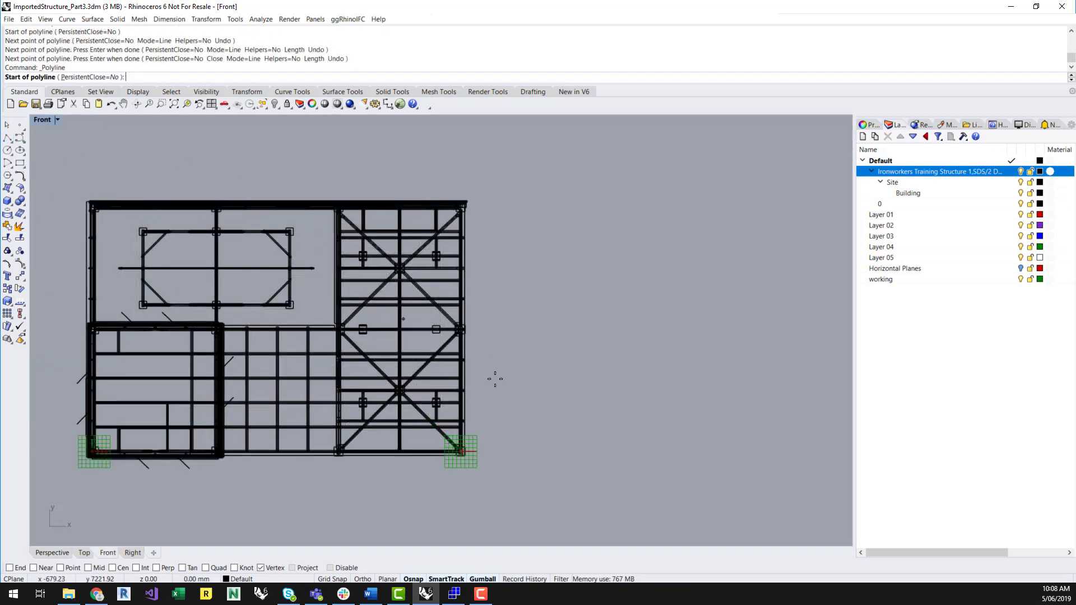
left_click(476, 465)
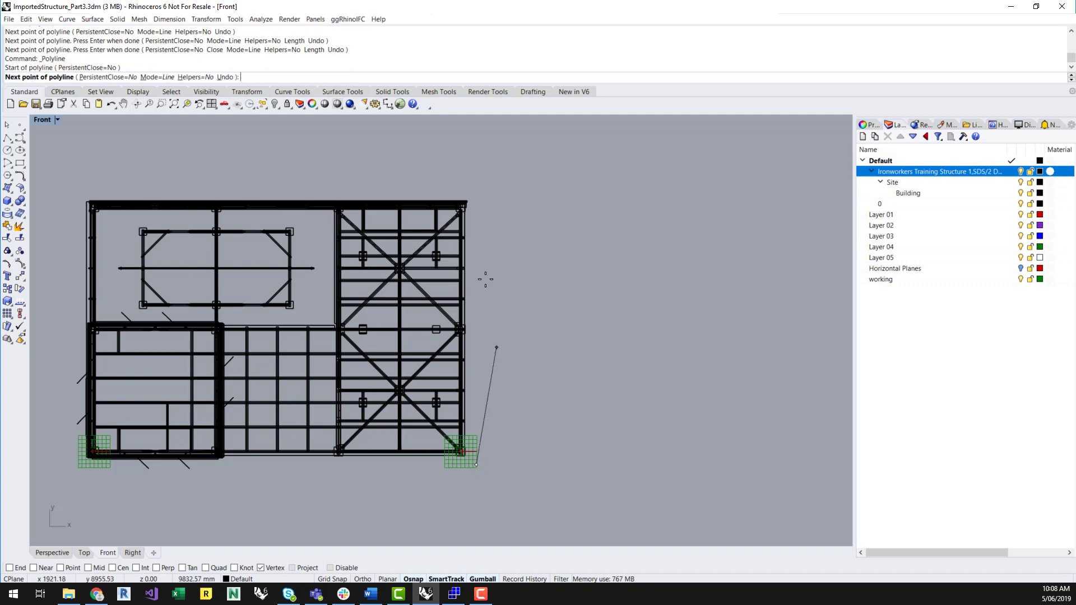
left_click(474, 196)
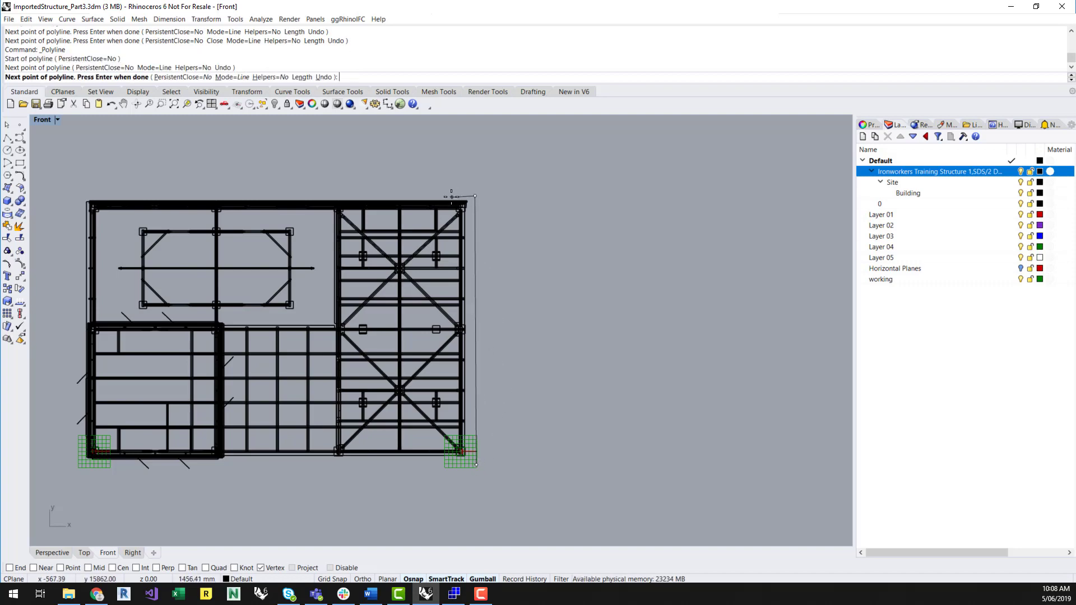
left_click(451, 197)
left_click(445, 215)
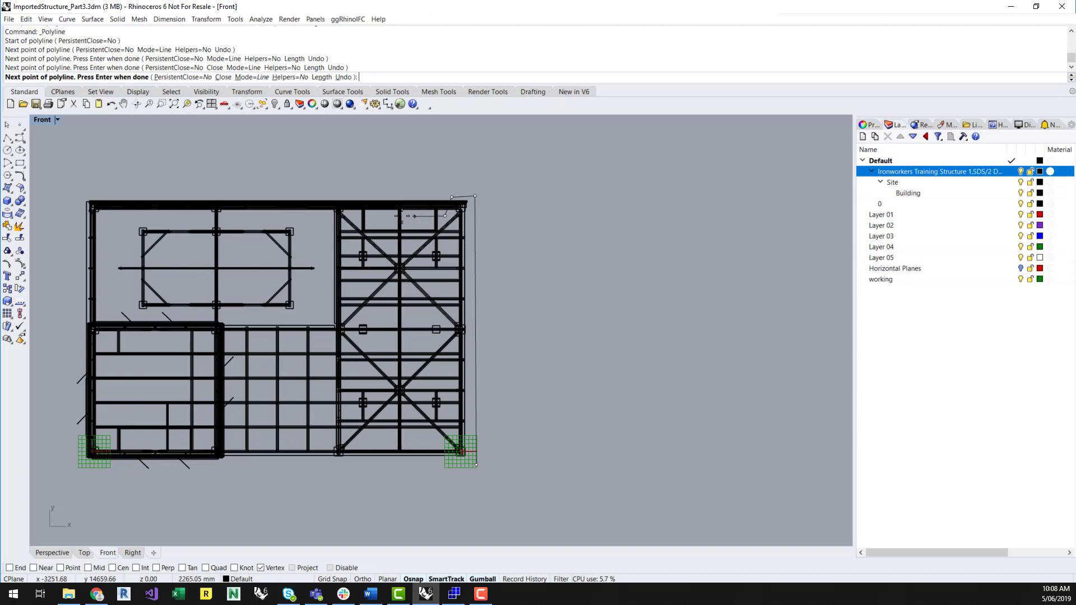
left_click(408, 216)
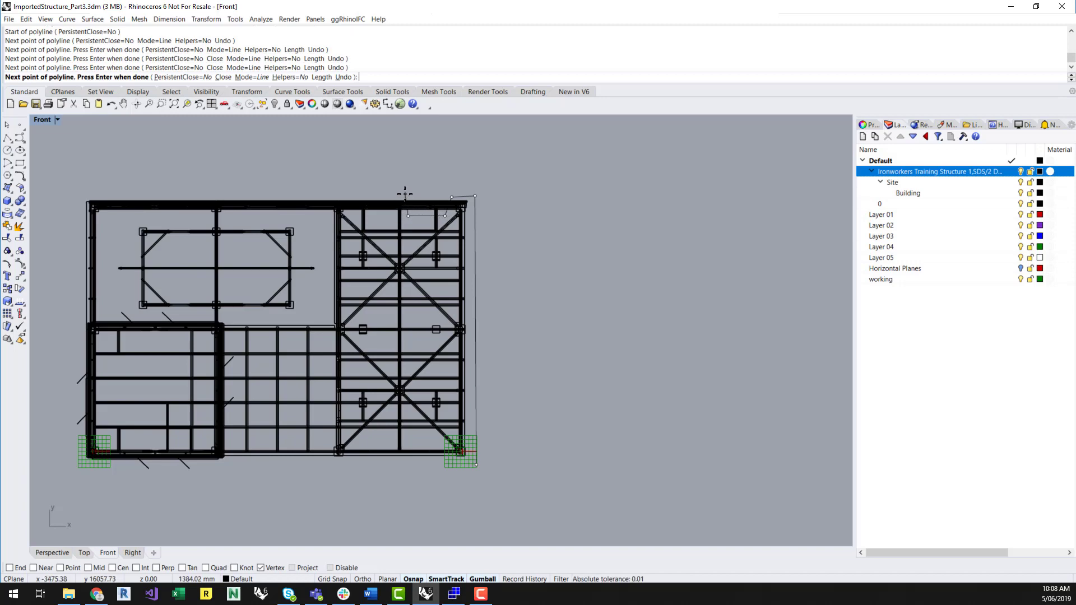
left_click(404, 194)
left_click(392, 194)
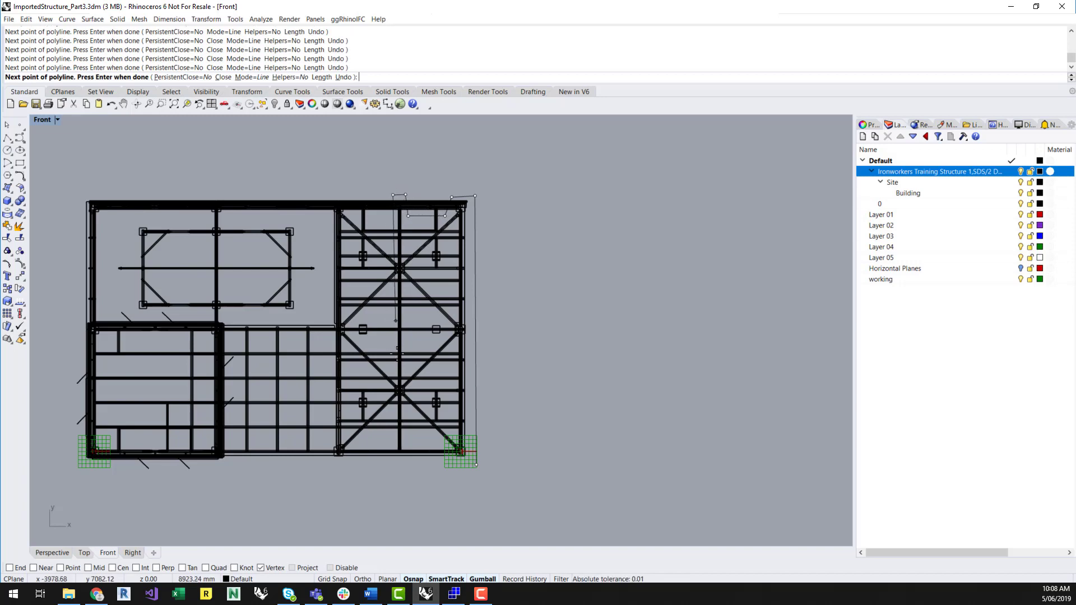
left_click(392, 463)
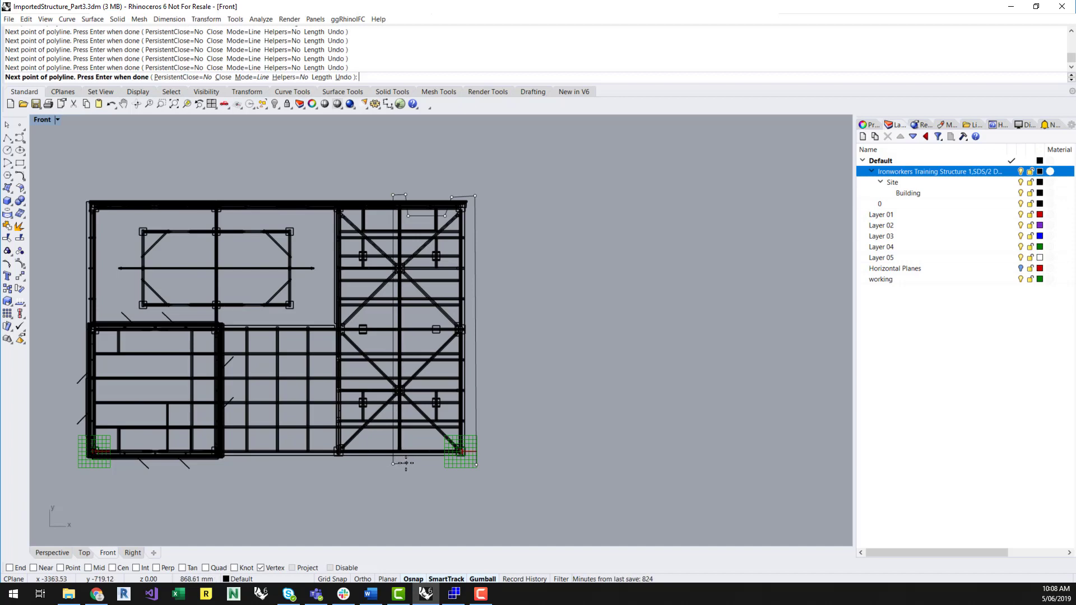
left_click(406, 463)
left_click(411, 444)
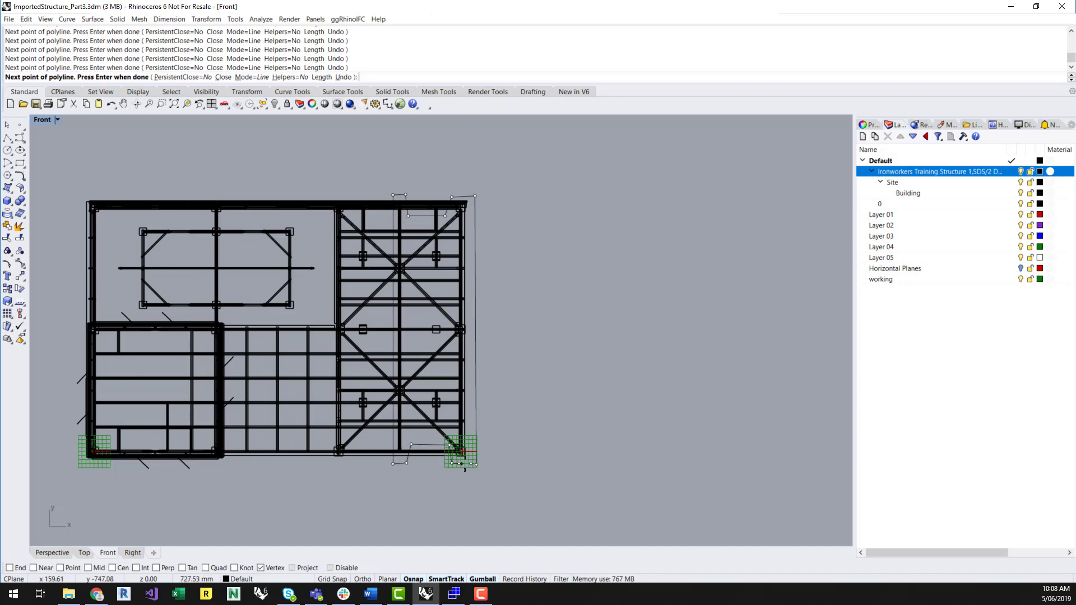
key("Return")
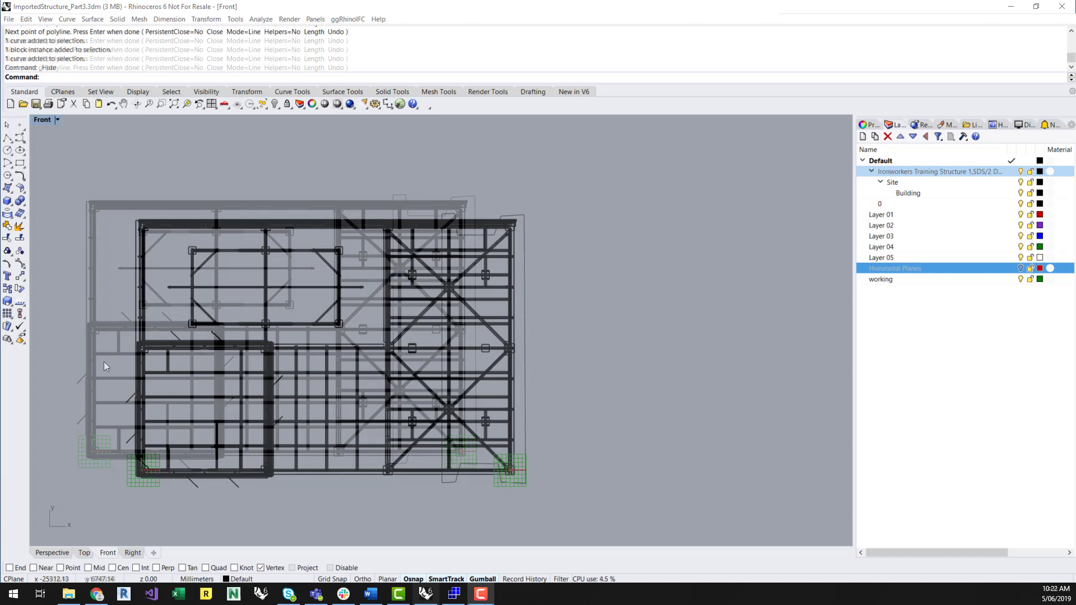
Return to a maximised Perspective view and inspect the trusses and preview planes from the other side of the structure
double_click(39, 120)
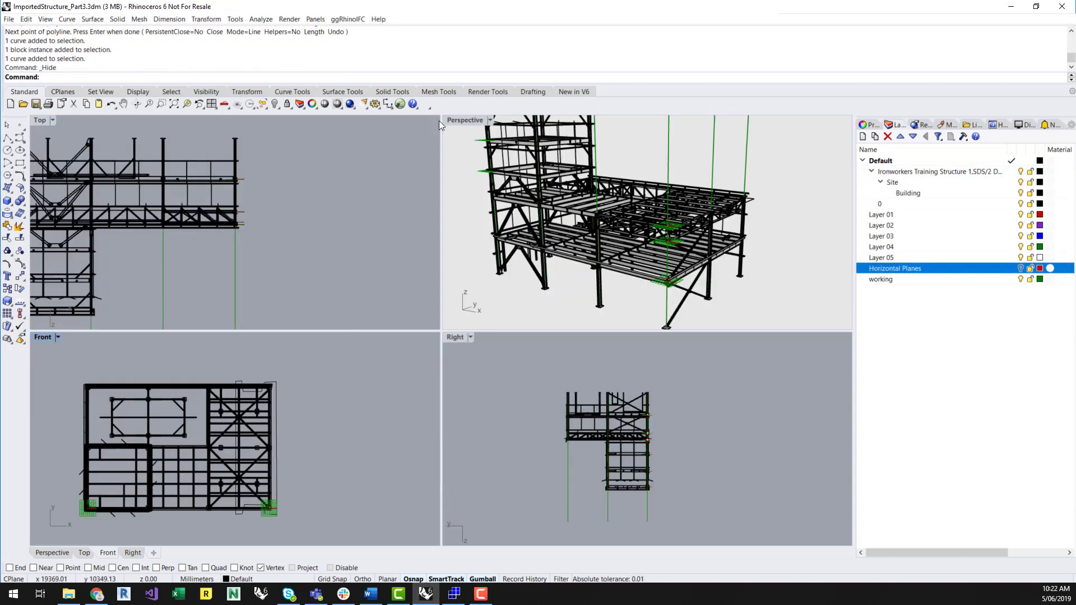
double_click(462, 120)
right_click_drag(697, 356, 376, 322)
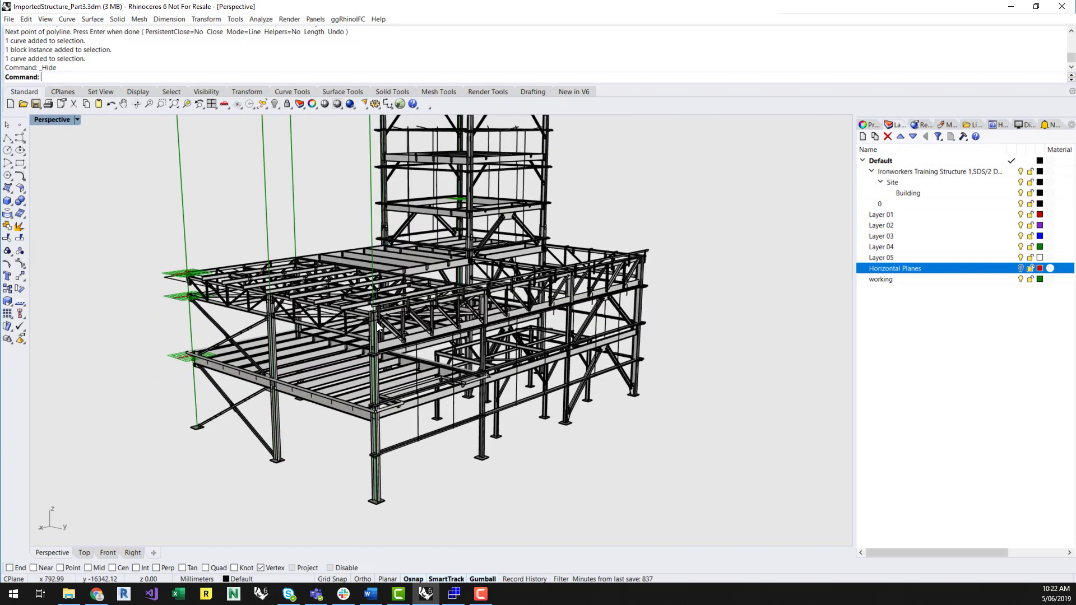
scroll(376, 322, "up", 4)
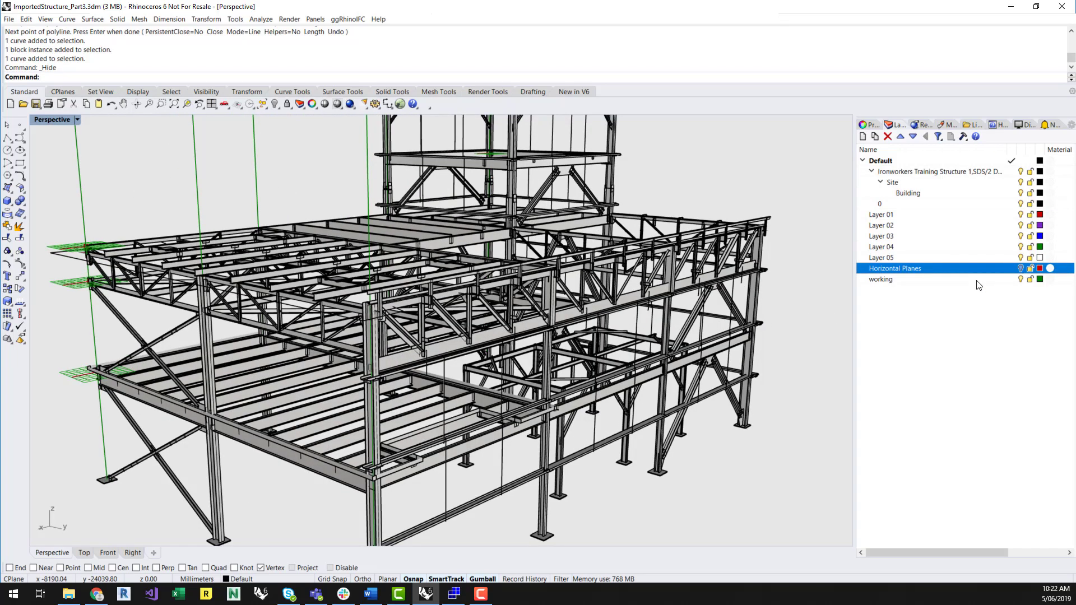
Switch to the Grasshopper definition and place a Curve parameter on the canvas beneath the existing Point parameter
left_click(439, 371)
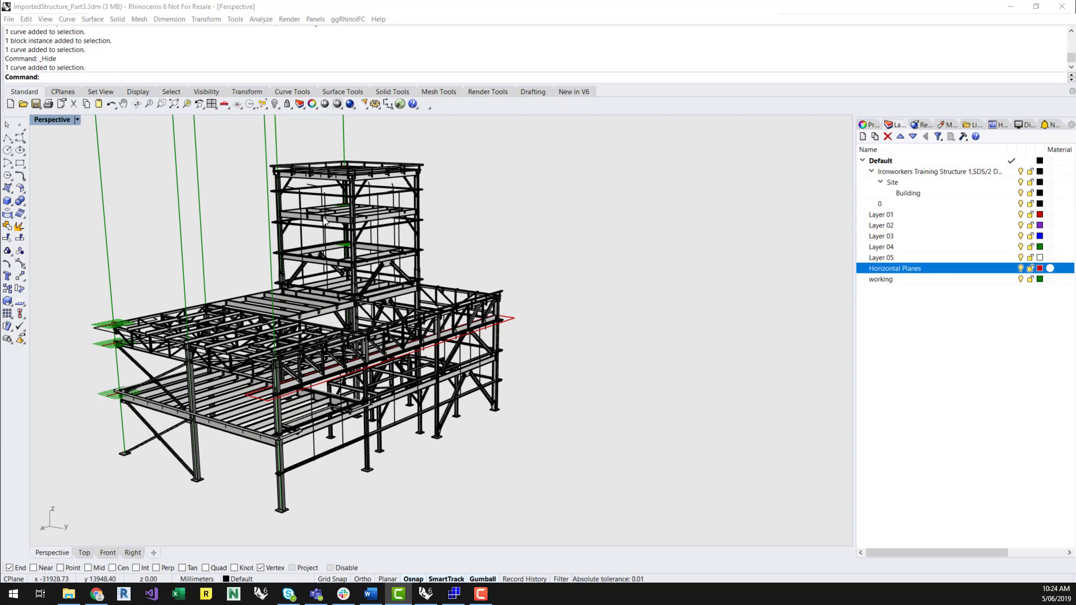
left_click(399, 104)
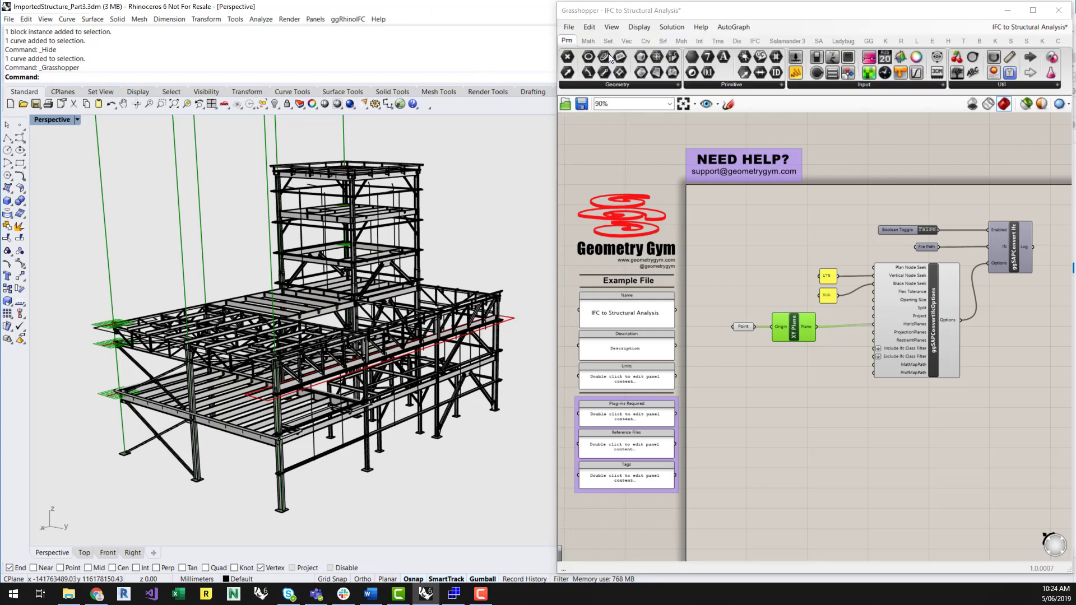
left_click_drag(604, 57, 735, 370)
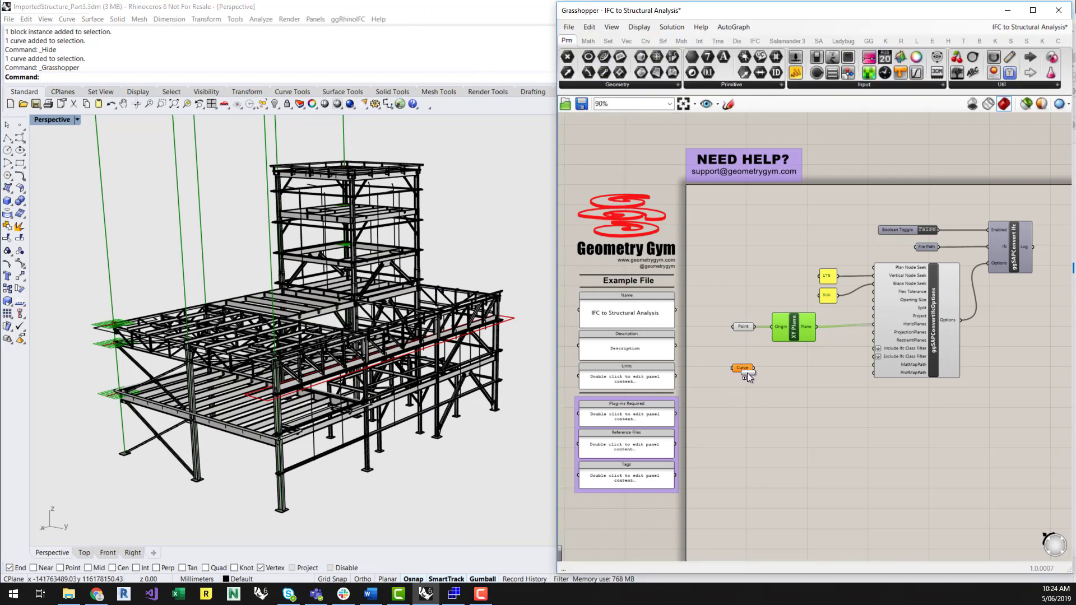
Hide the Ironworkers Training Structure layer and reference both closed boundary outlines as multiple curves in the Curve parameter
right_click(742, 368)
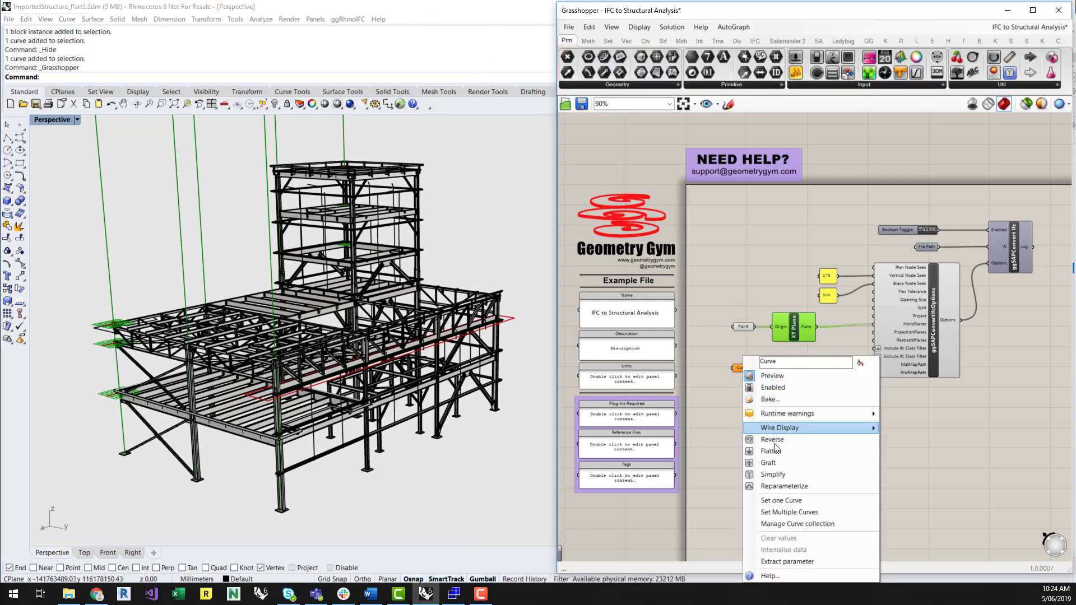
left_click(794, 512)
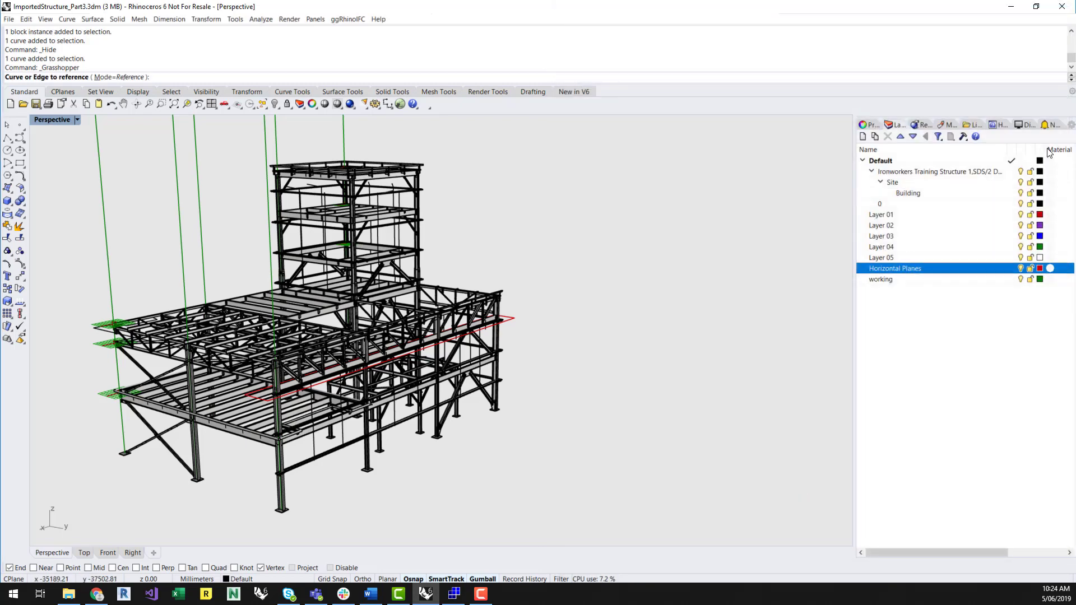
left_click(1020, 172)
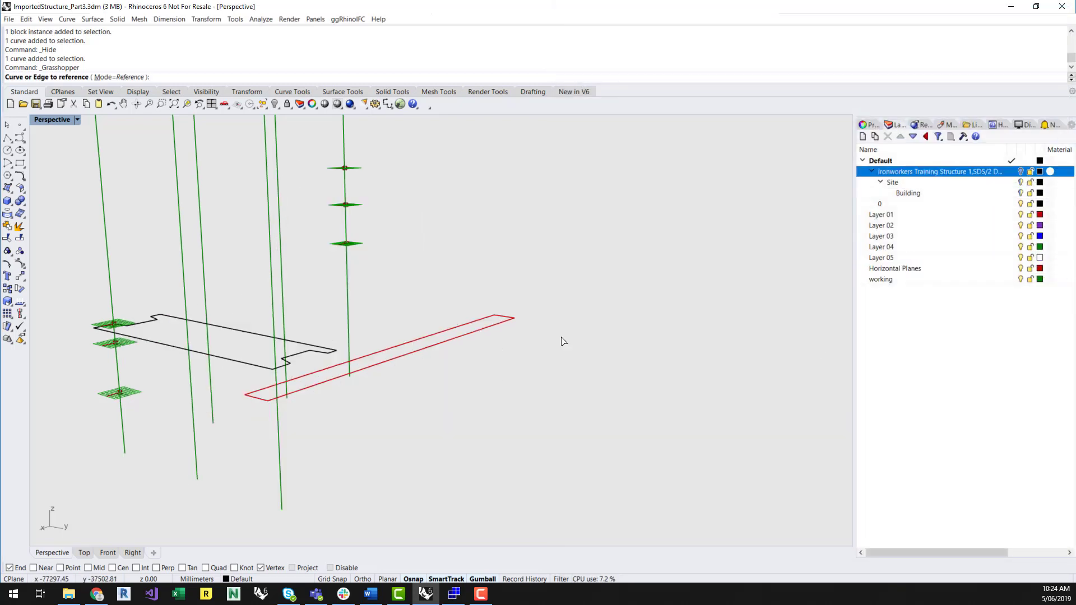
left_click(301, 388)
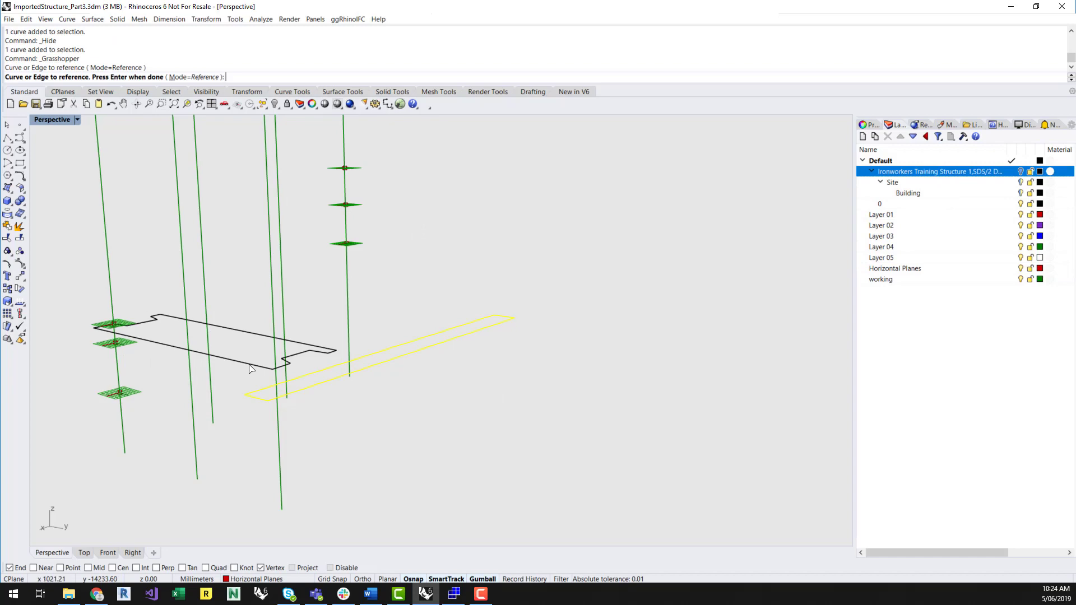
key("Return")
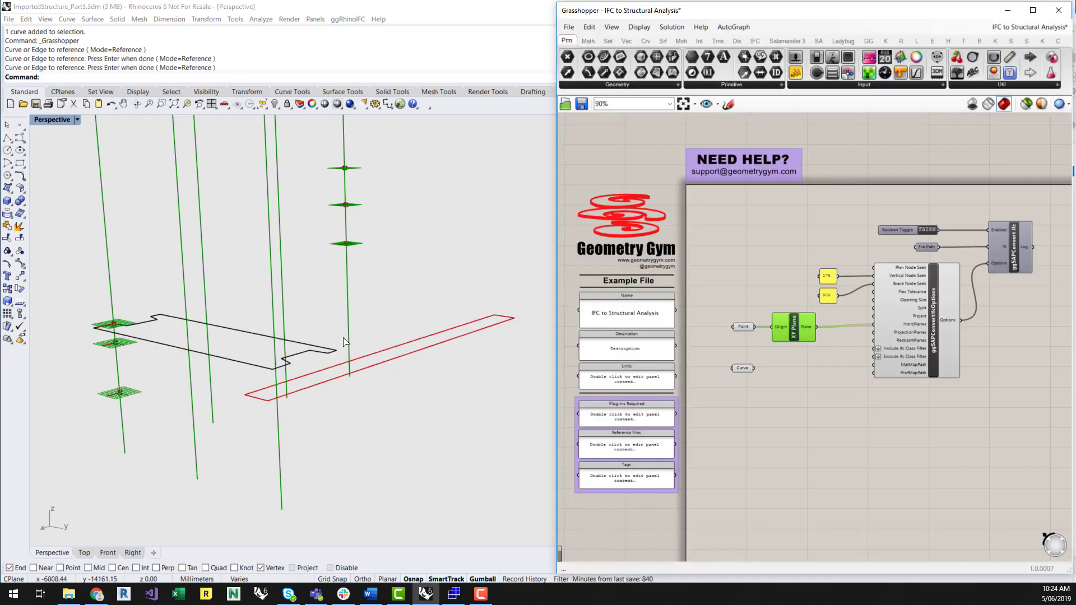
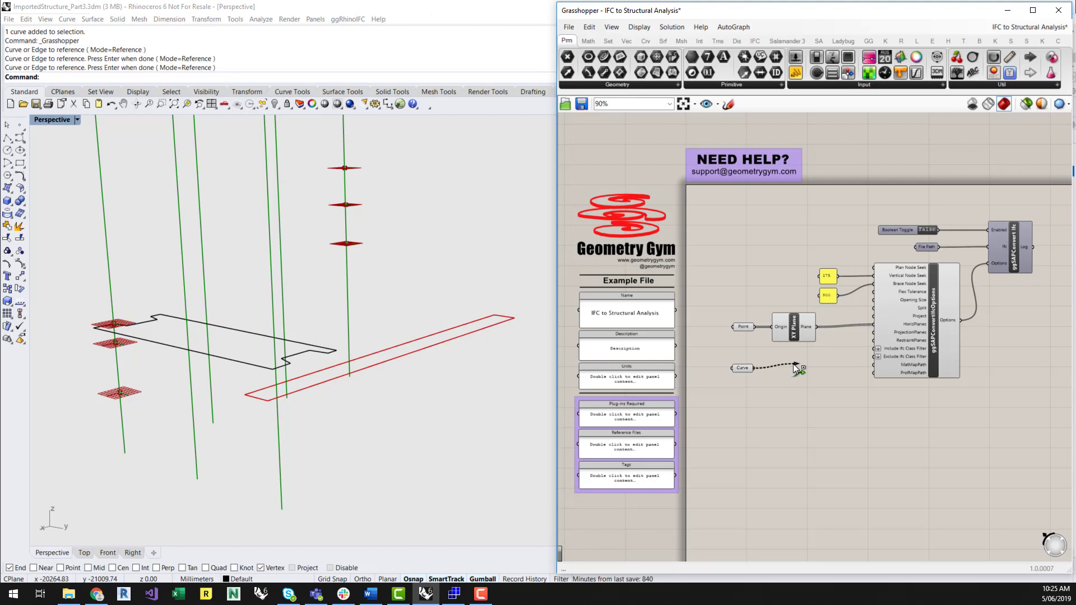
Connect the Curve parameter to the HorizPlanes input alongside the XY planes and highlight the referenced outlines in the viewport
left_click_drag(793, 364, 876, 325)
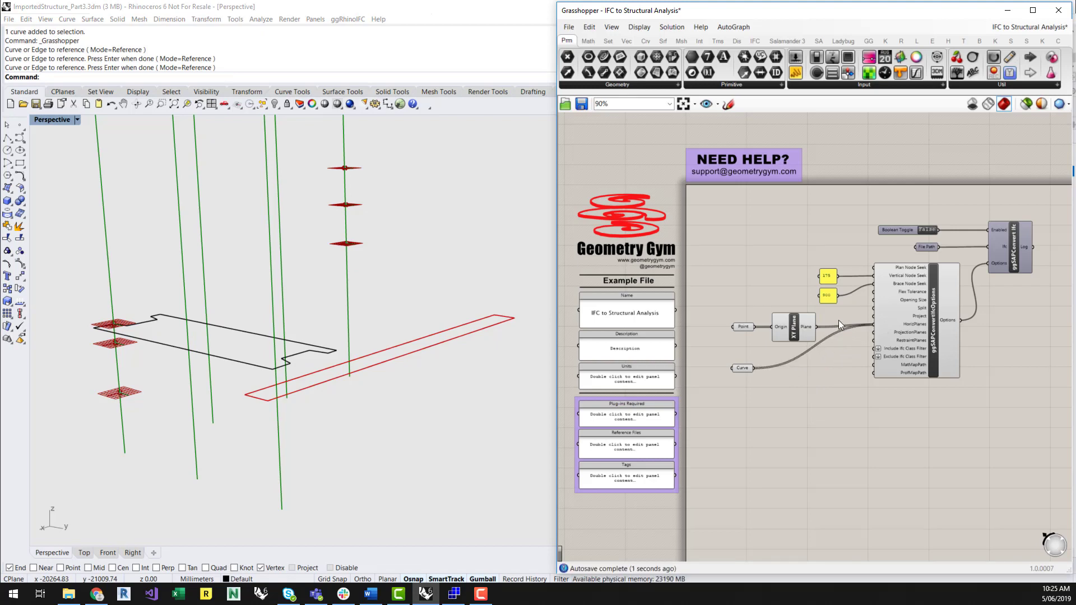
left_click(741, 368)
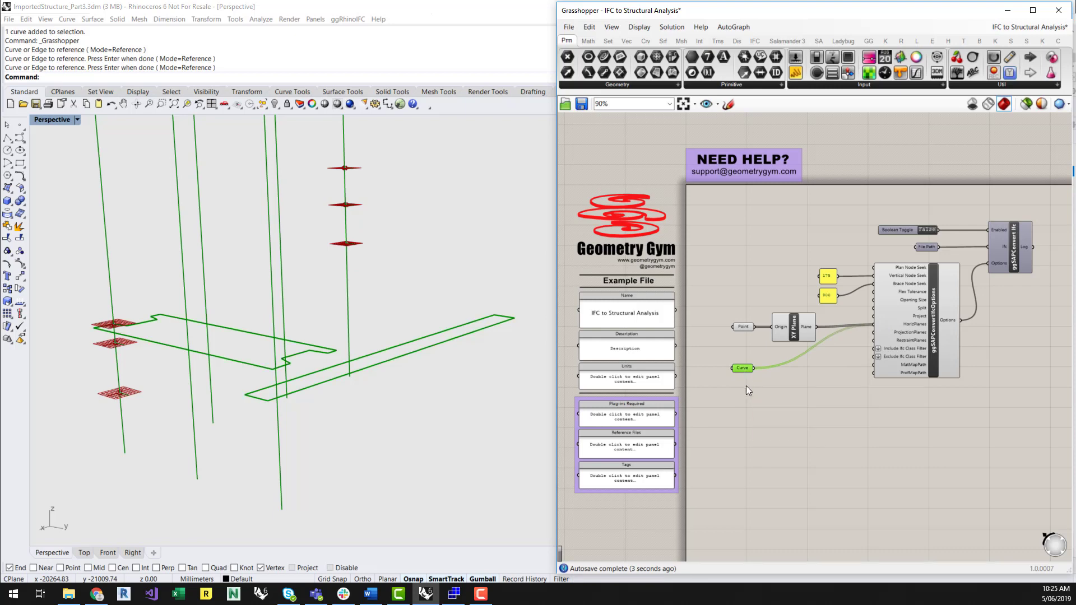
left_click(761, 378)
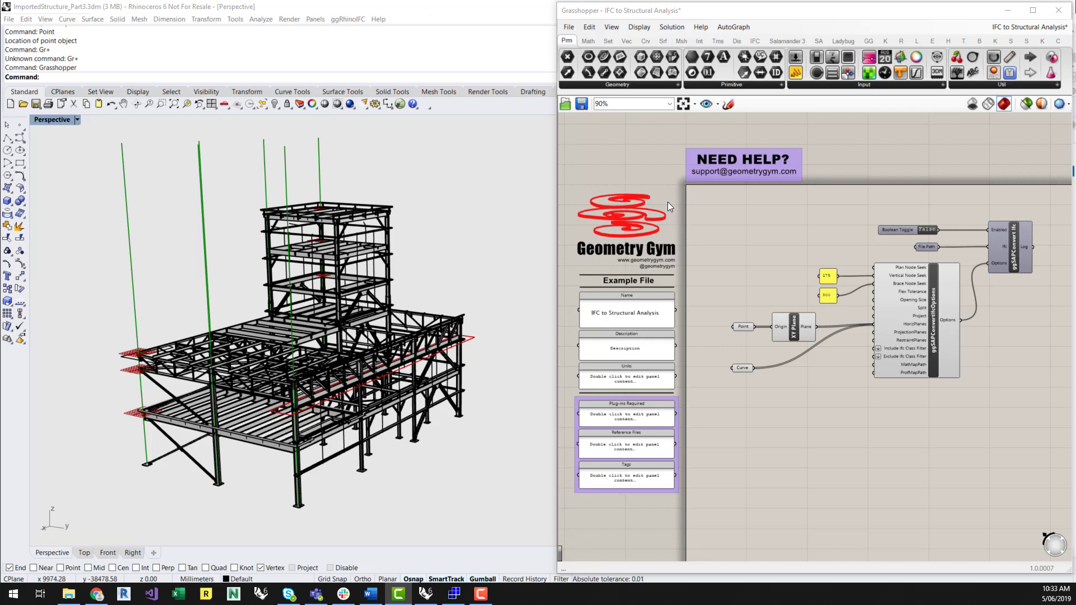
Place two empty Point parameters one above the other below the Curve parameter
left_click_drag(568, 56, 740, 392)
left_click(741, 394)
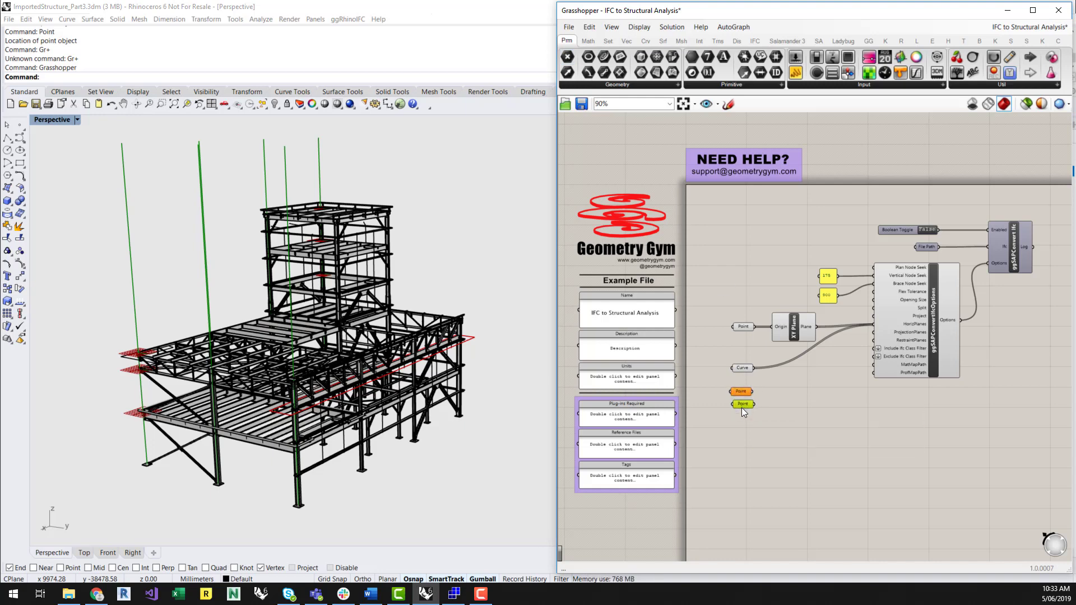
left_click(792, 410)
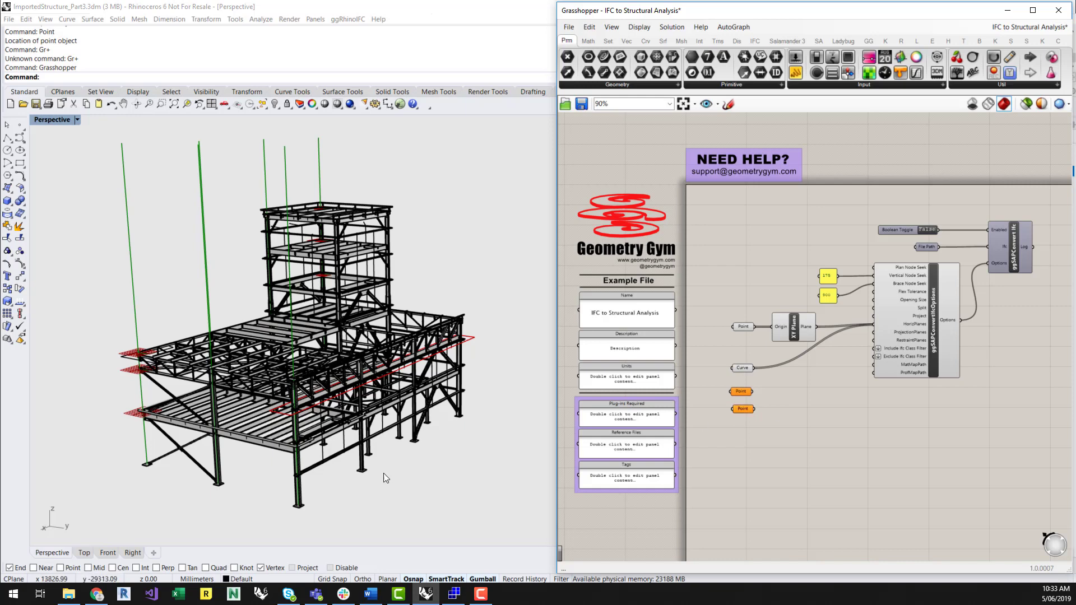
Hide the Ironworkers Training Structure layer and reference the four base points of the longer gridline row in the upper empty Point parameter
left_click(1007, 10)
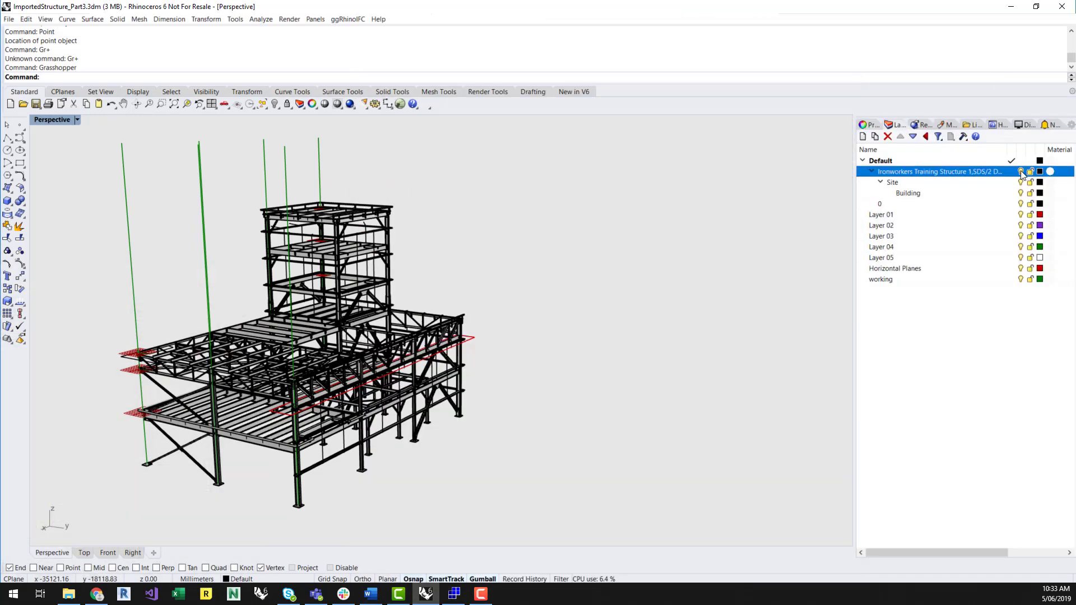
left_click(1020, 171)
right_click_drag(382, 453, 389, 488)
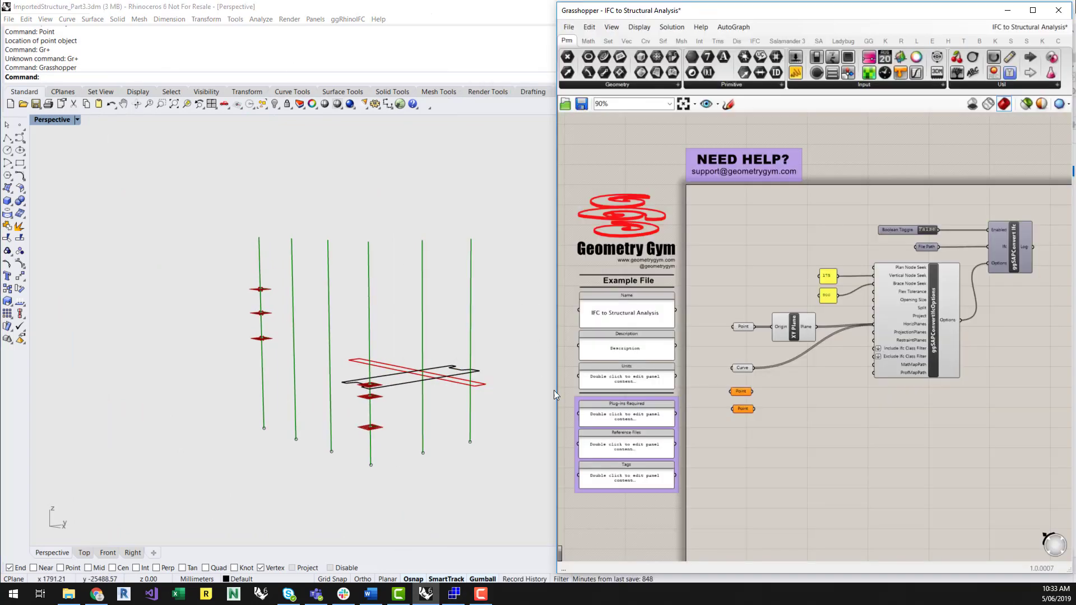
right_click(740, 393)
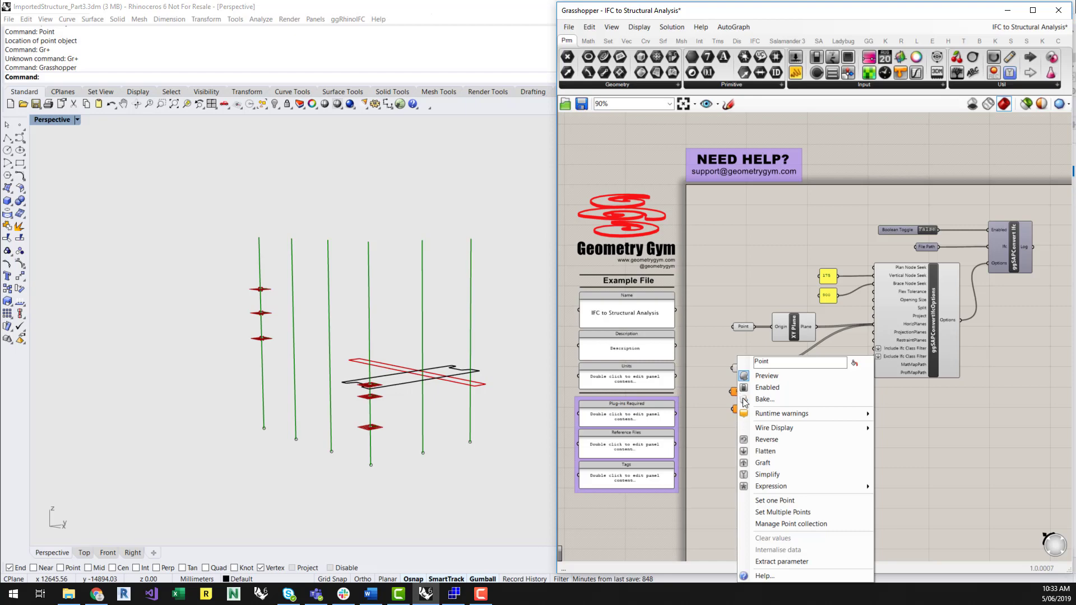
left_click(801, 513)
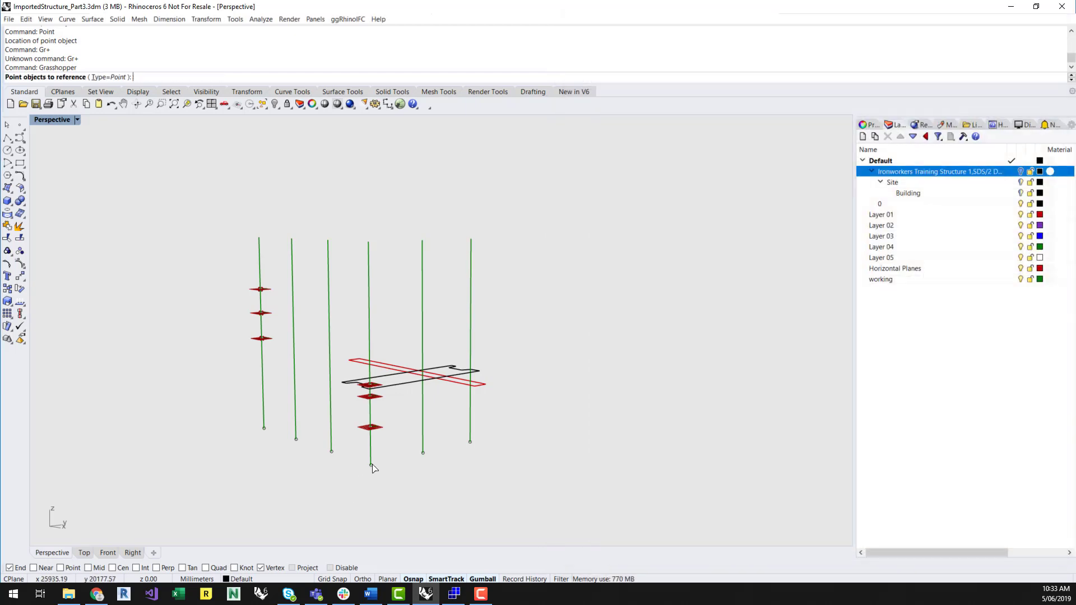
left_click(332, 451)
left_click(296, 439)
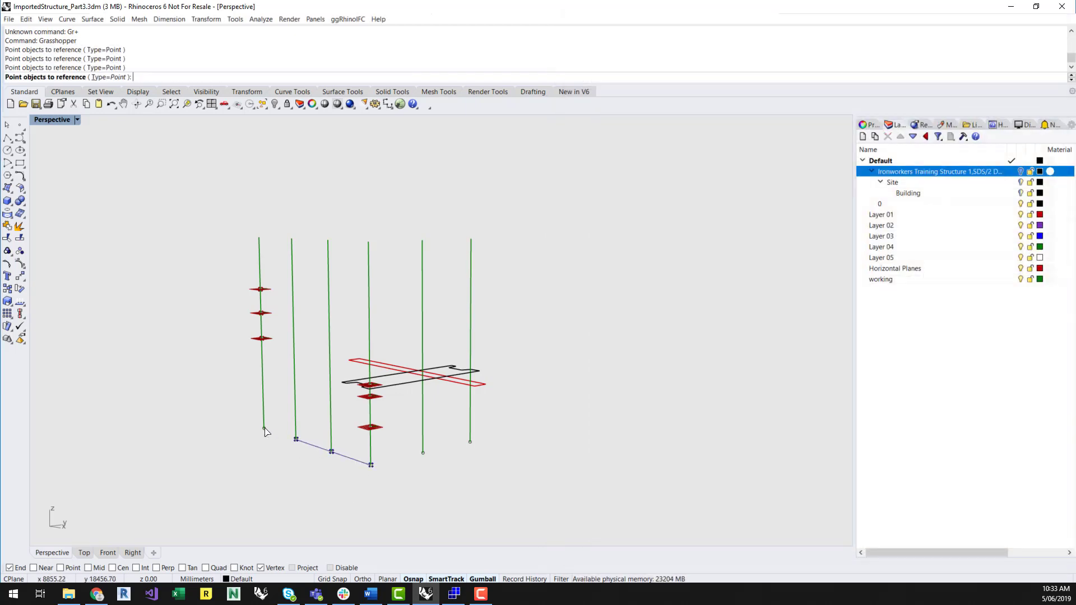
left_click(265, 429)
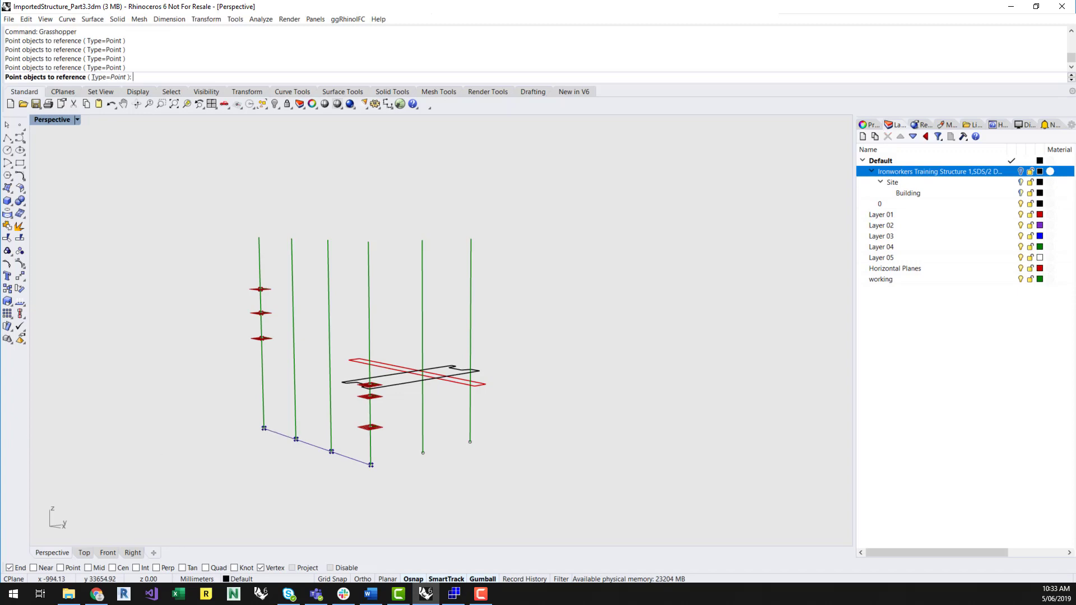
key("Return")
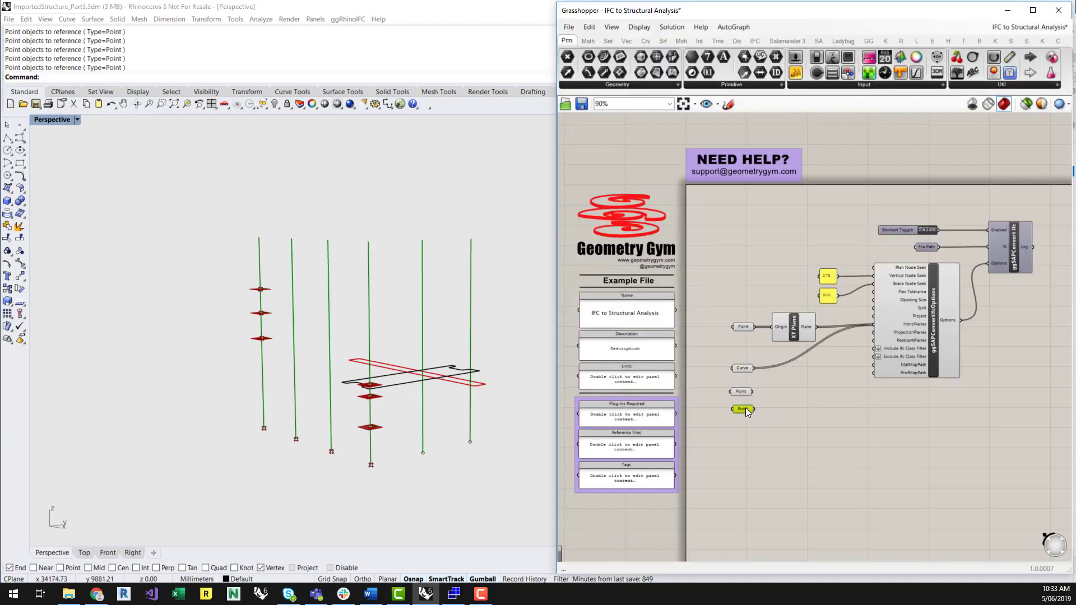
Reference the shared corner base point and the two others on the adjacent side in the lower Point parameter
right_click(751, 408)
left_click(794, 512)
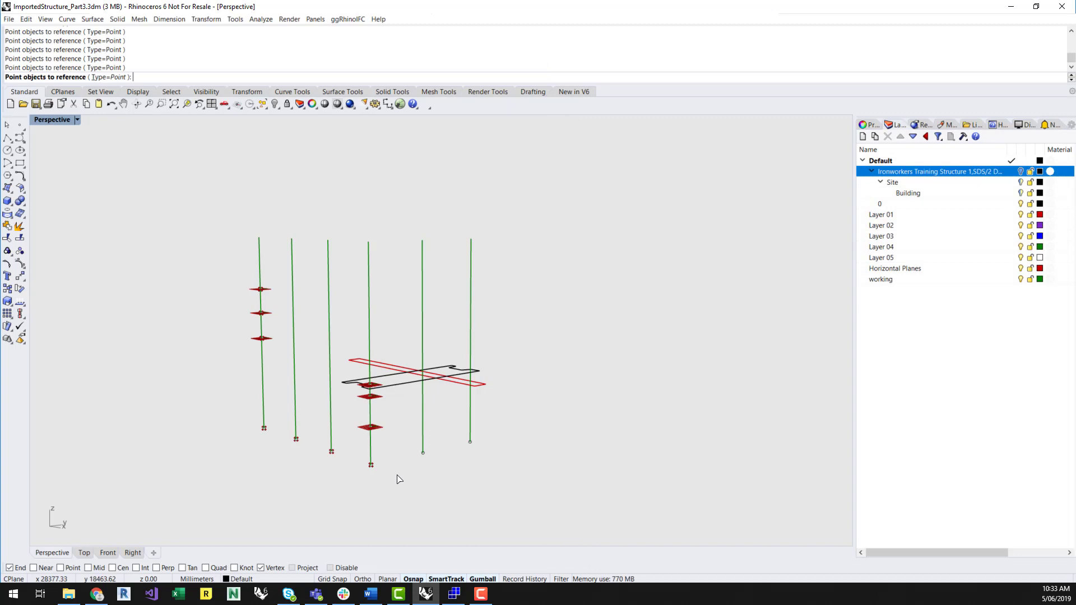
left_click(424, 453)
left_click(470, 443)
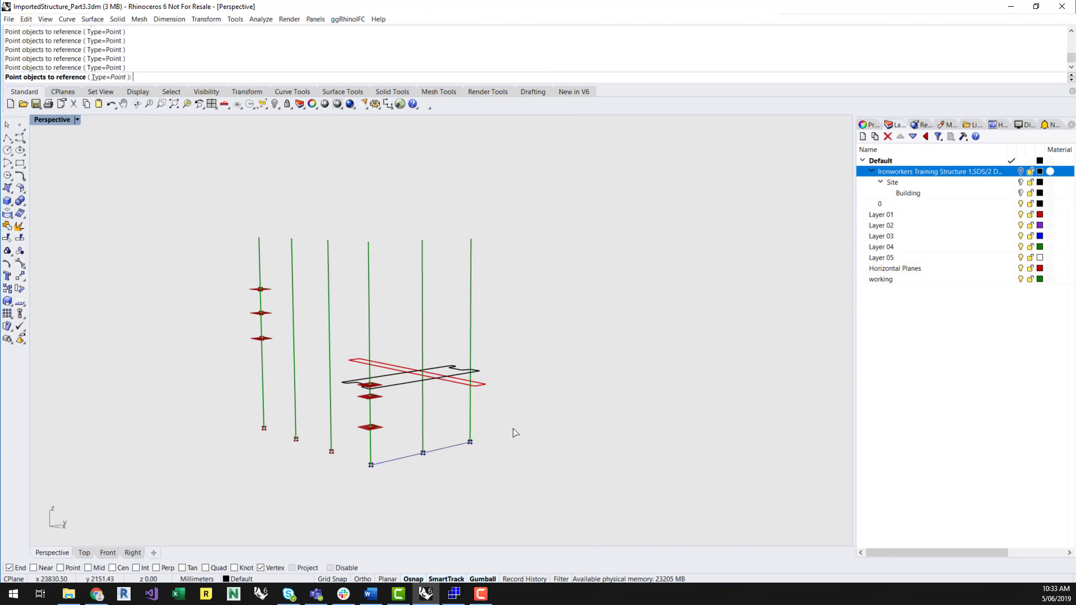
key("Return")
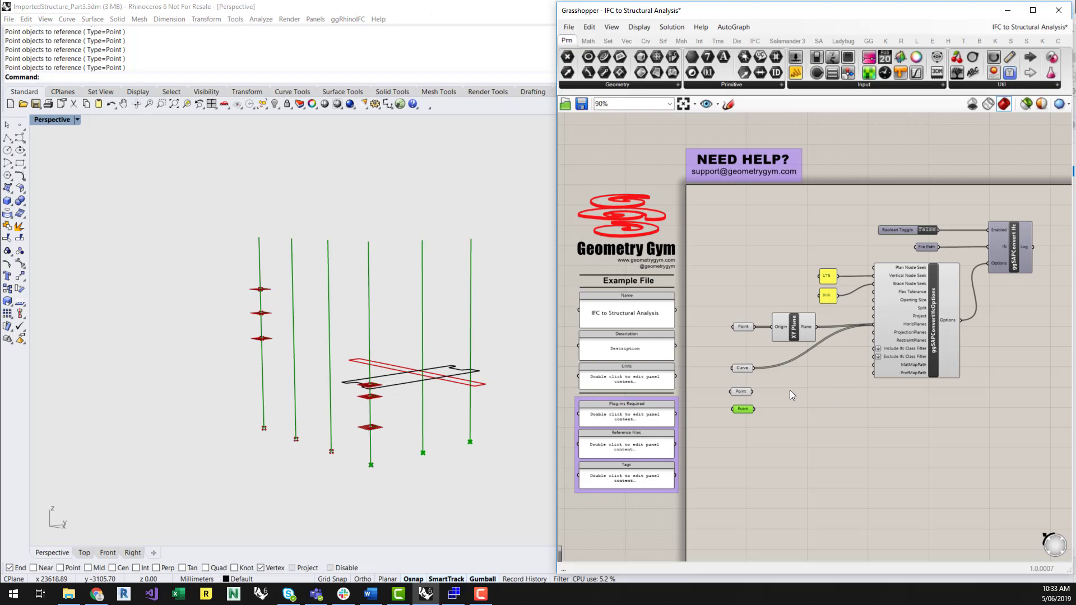
Add a YZ Plane component beside the upper of the two new Point parameters
double_click(790, 395)
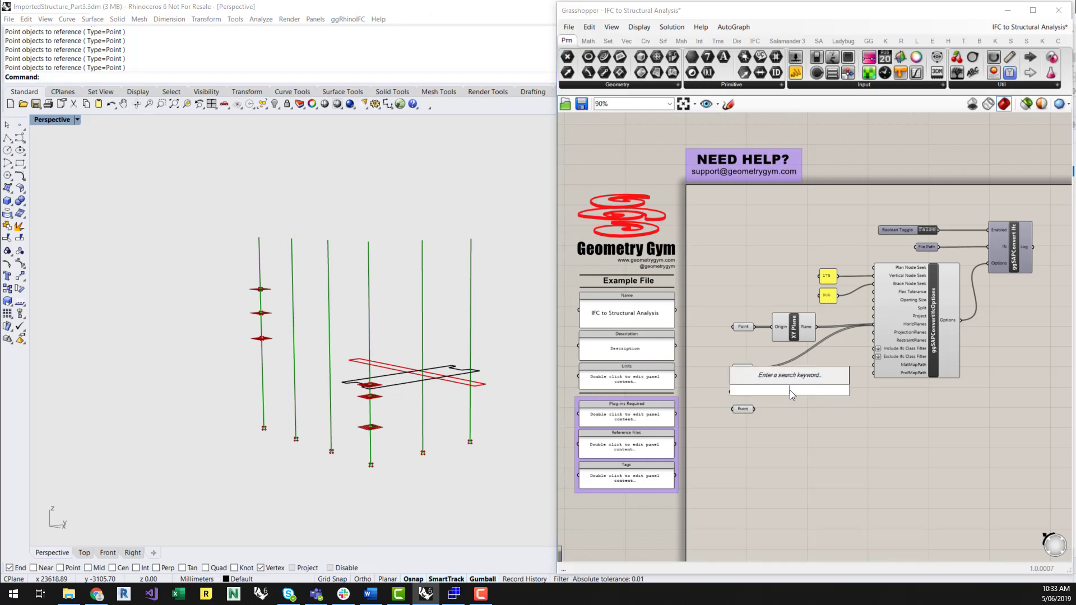
type("xy")
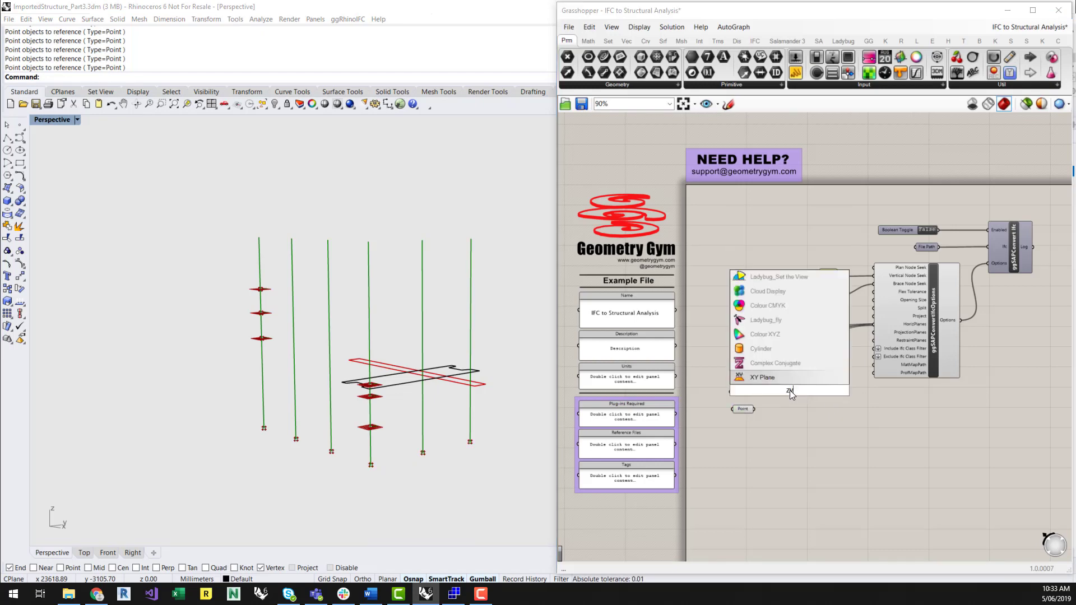
key("BackSpace")
key("BackSpace")
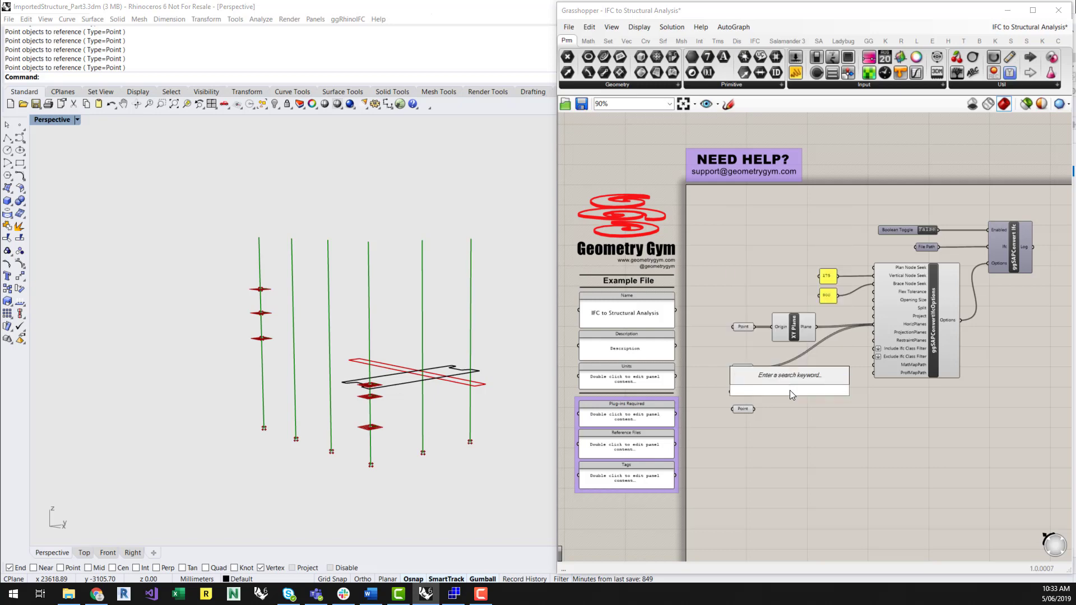
type("yz")
key("Return")
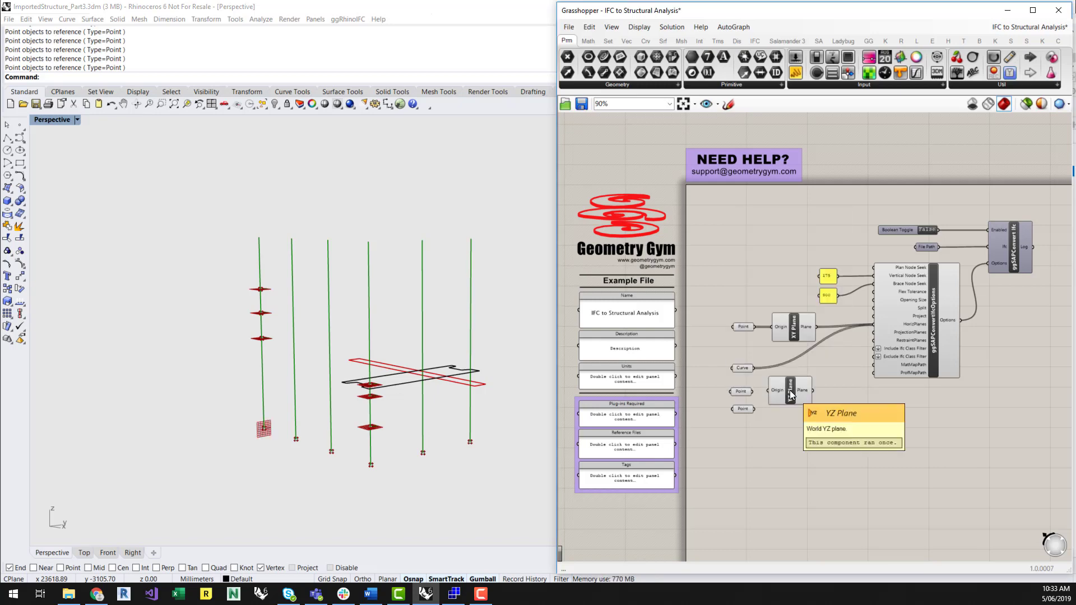
left_click(792, 396)
Add an XZ Plane component below the YZ Plane and feed the upper points into the YZ origin and the lower points into the XZ origin
left_click(785, 416)
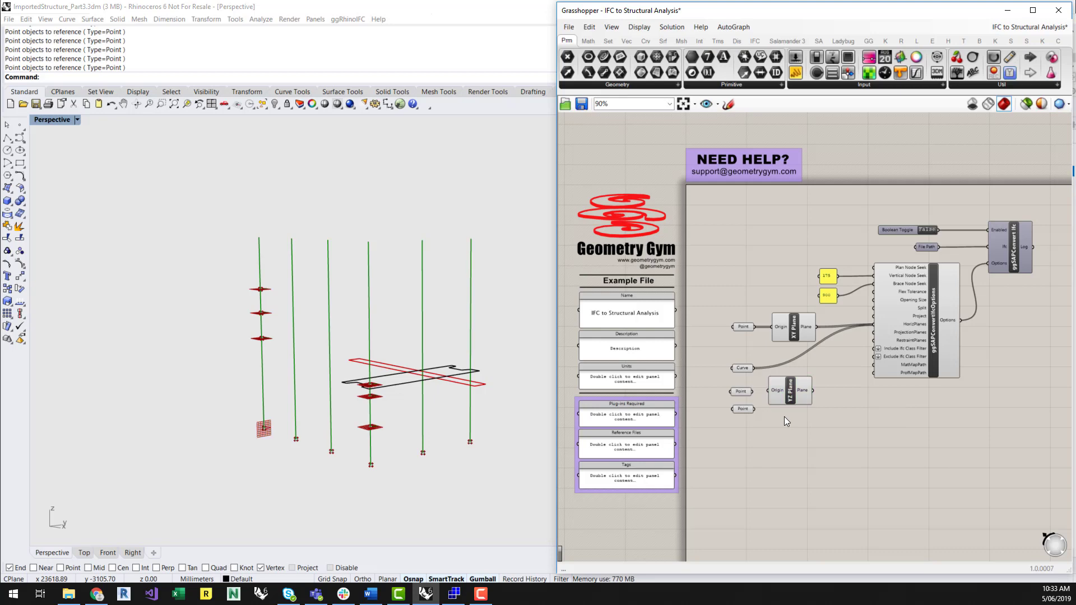
double_click(784, 417)
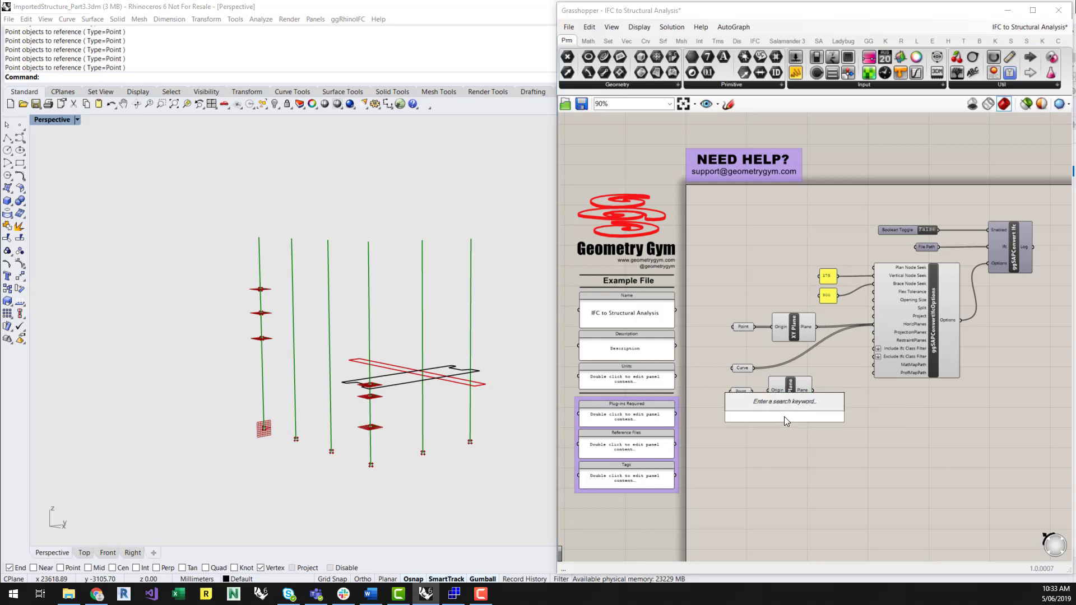
type("xz")
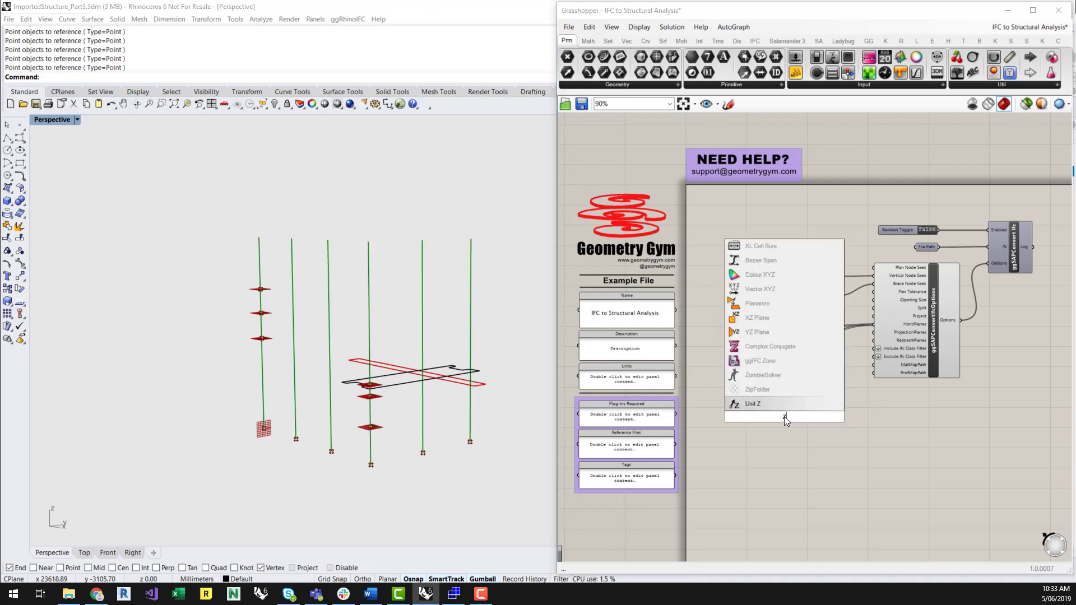
key("Return")
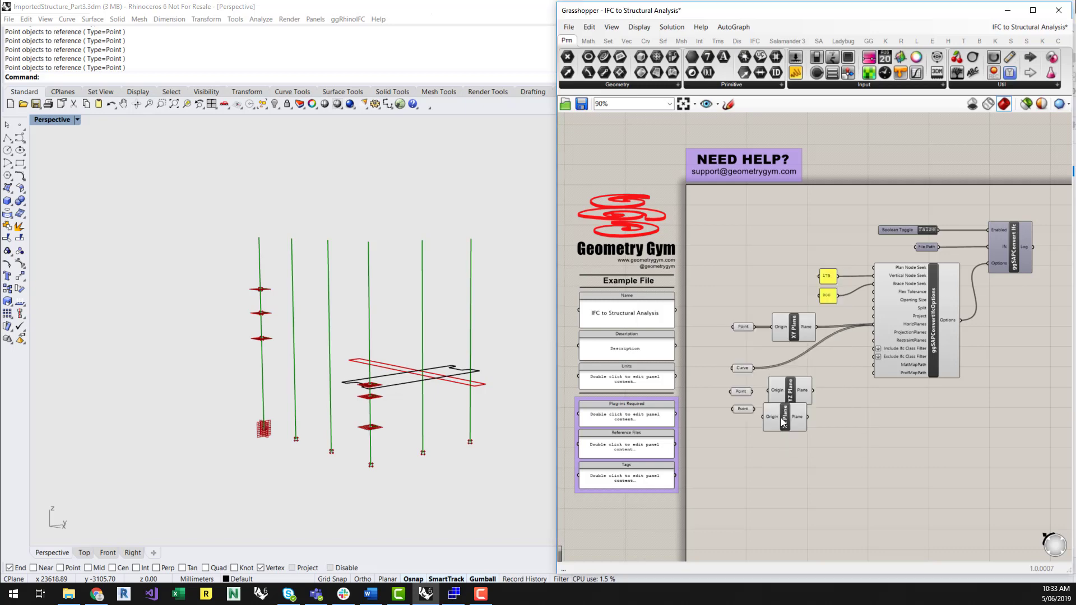
left_click_drag(792, 433, 768, 391)
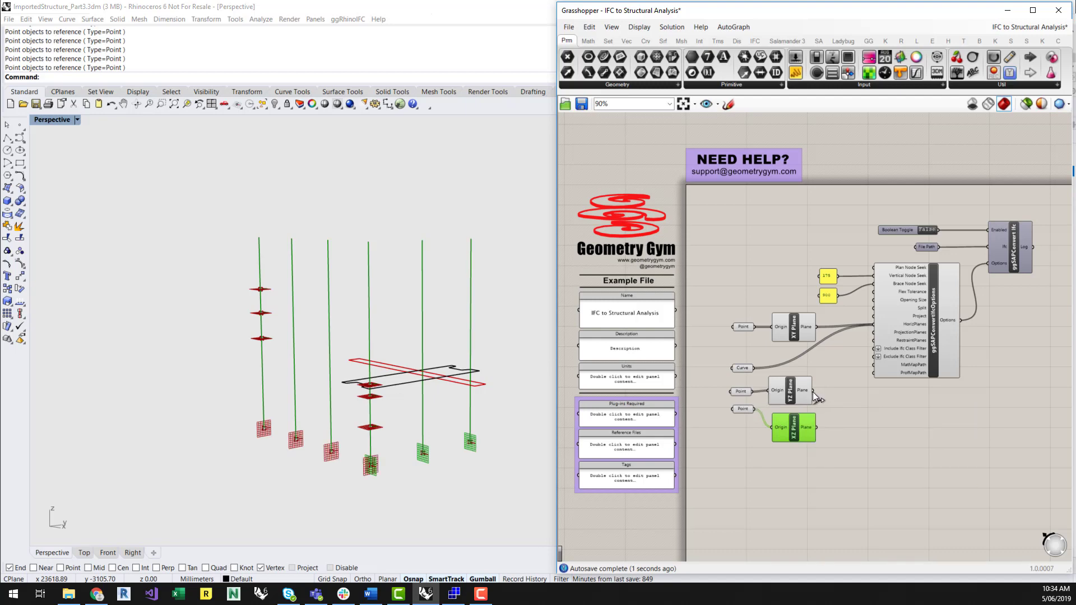
Add a Merge component beside the YZ Plane and XZ Plane components
double_click(849, 416)
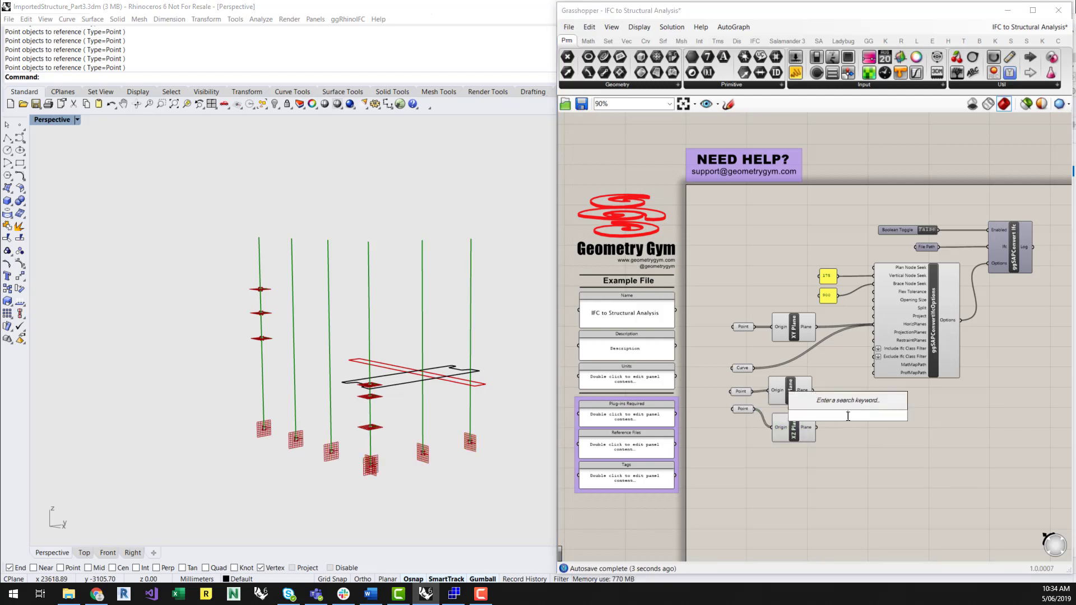
type("merge")
key("Return")
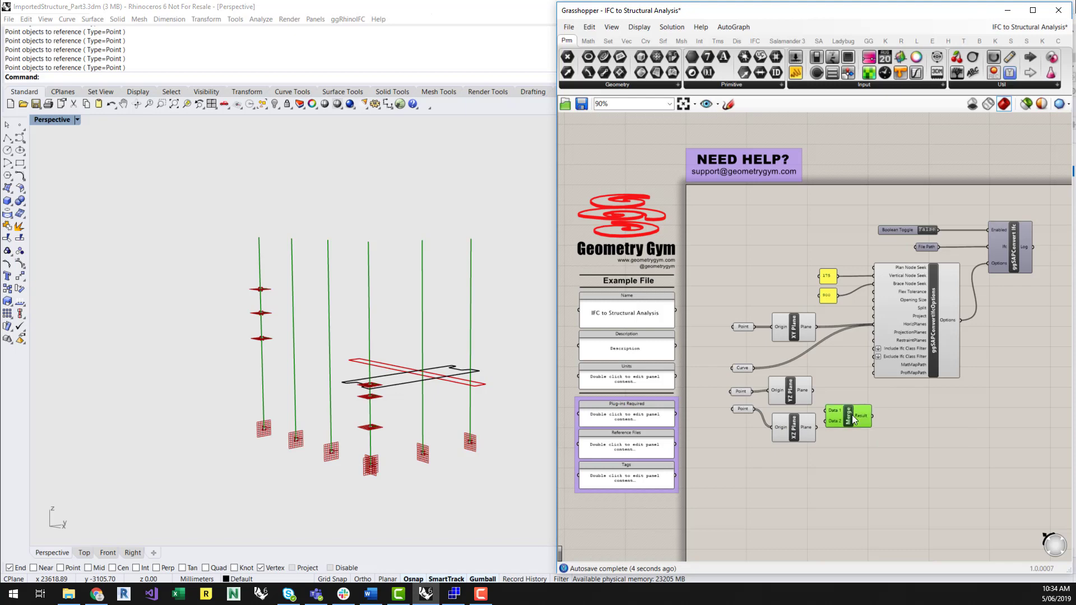
Connect the YZ Plane and XZ Plane outputs to the Merge inputs and feed the merged result into ProjectionPlanes of the conversion options
left_click_drag(828, 401, 836, 416)
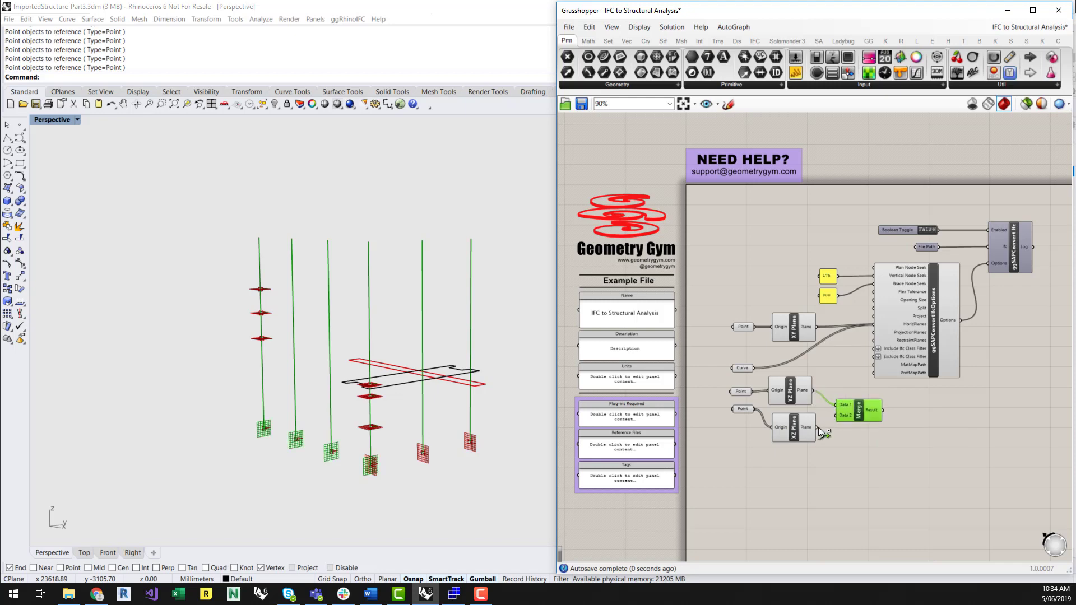
scroll(840, 415, "up", 5)
scroll(841, 422, "down", 6)
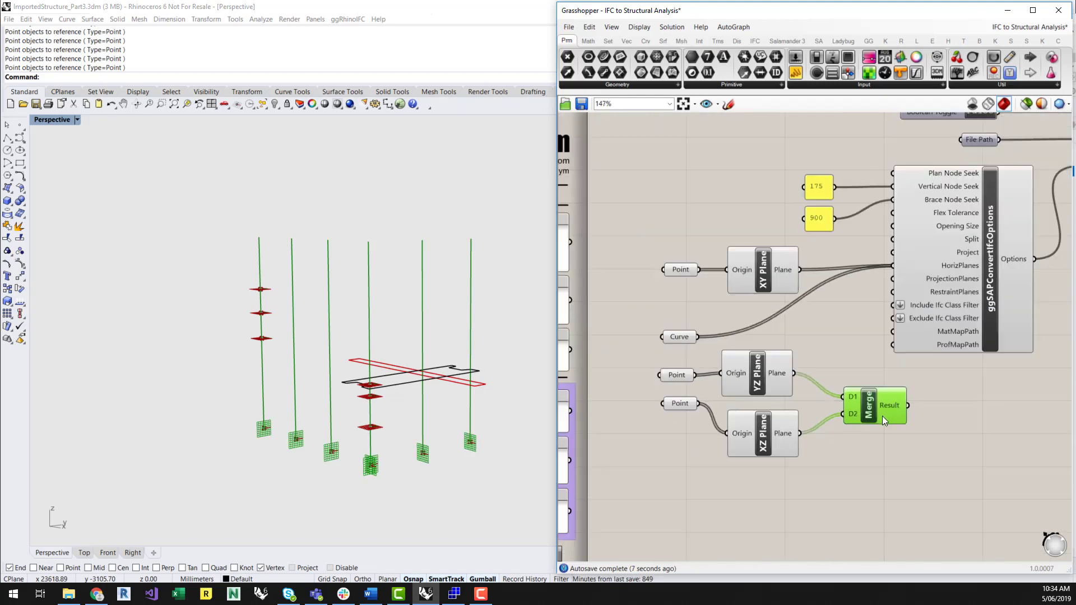
scroll(882, 416, "up", 2)
right_click_drag(964, 409, 940, 444)
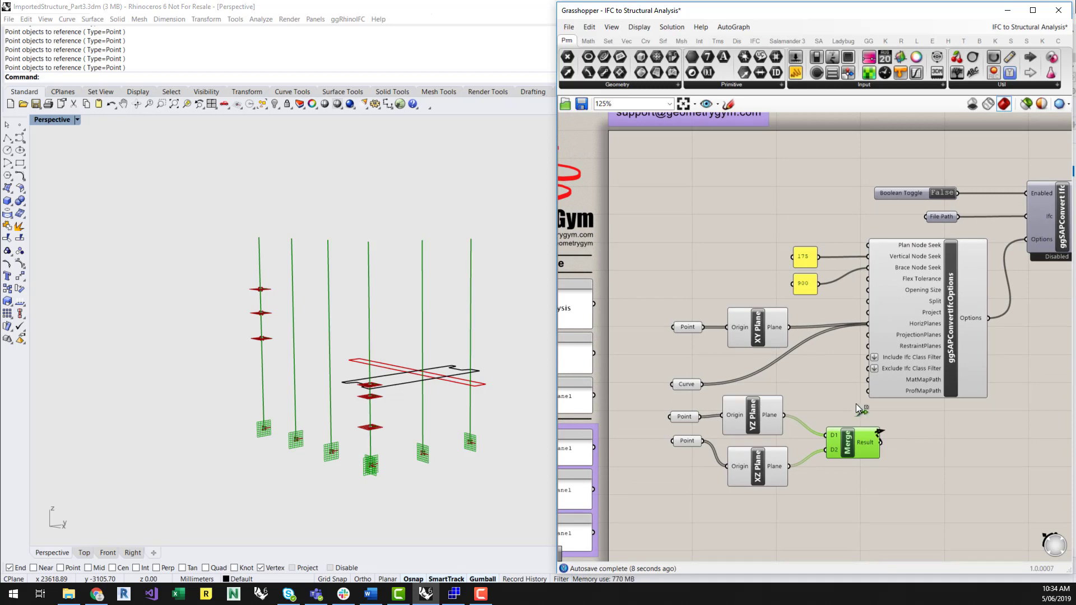
left_click_drag(880, 442, 870, 334)
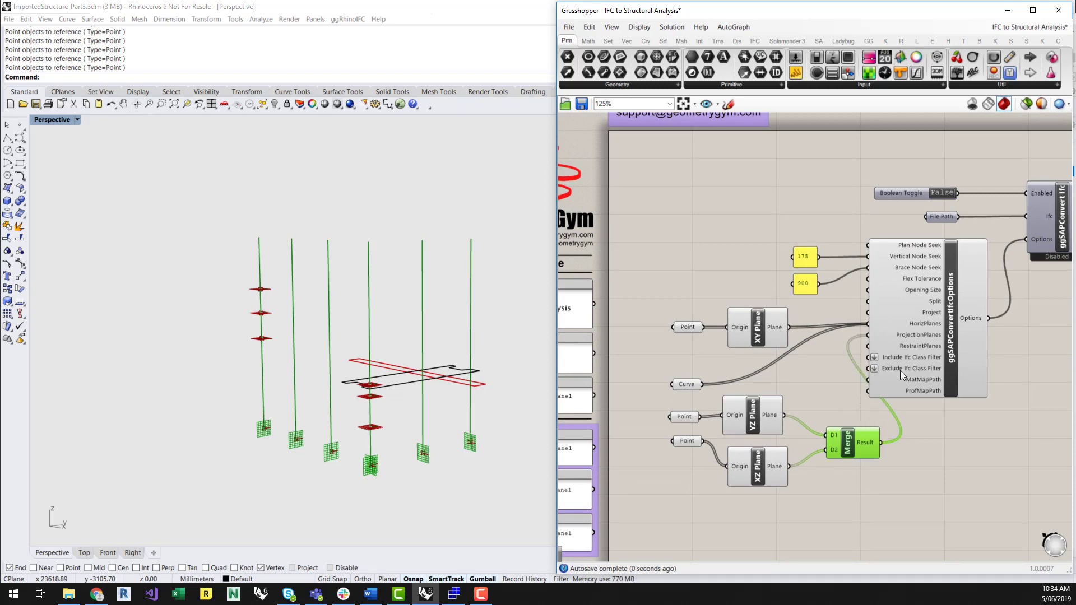
left_click(873, 484)
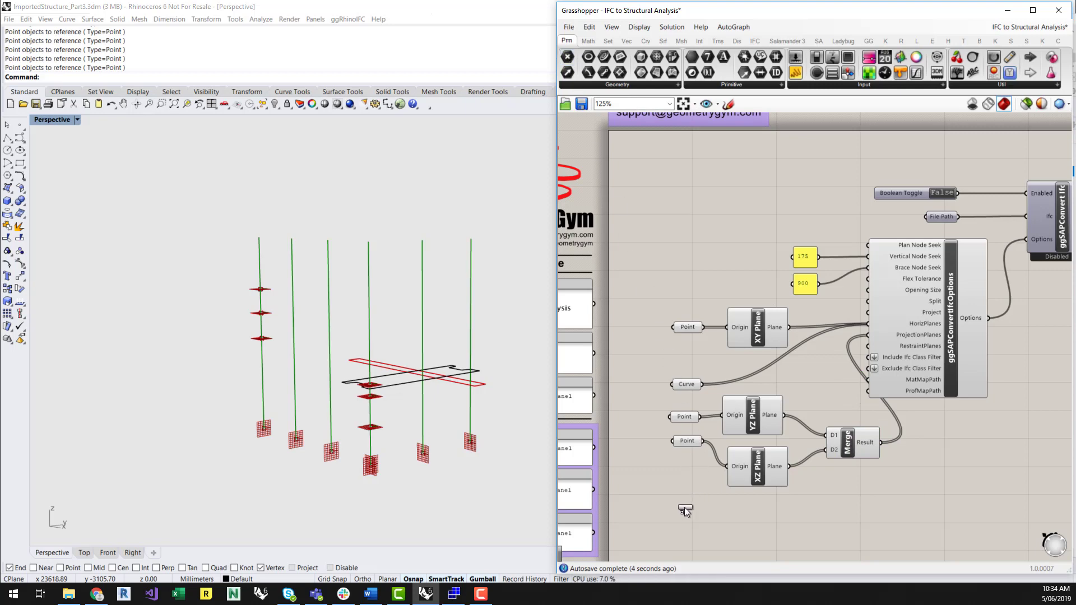
Reference the shared corner base point in a new Point parameter below the XZ Plane's point input
right_click(685, 507)
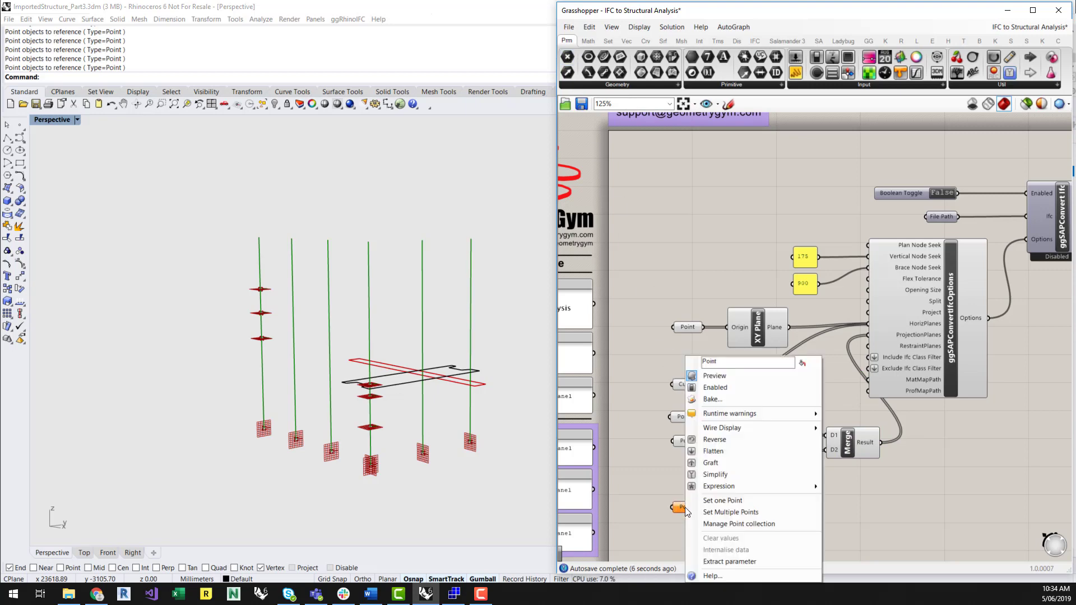
left_click(703, 502)
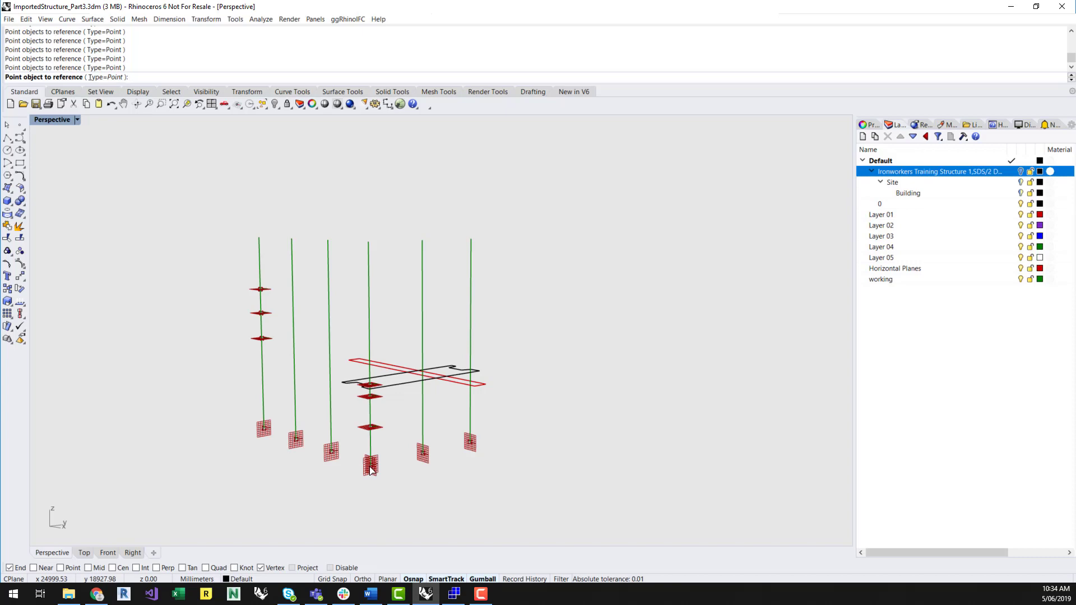
left_click(371, 464)
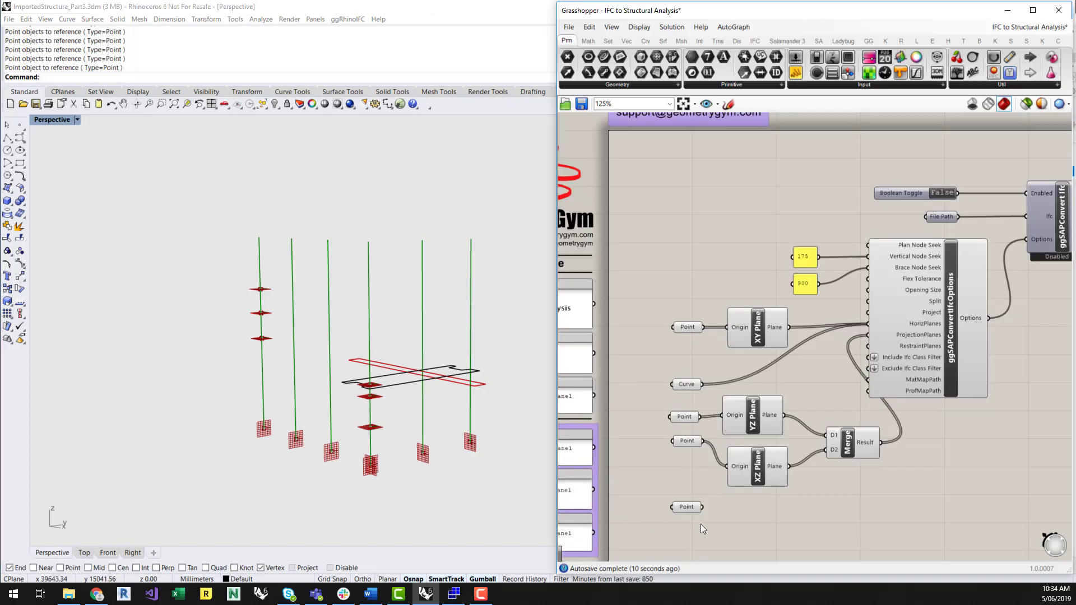
Add an XY Plane component with the new point as origin and connect its plane to the RestraintPlanes input
double_click(756, 518)
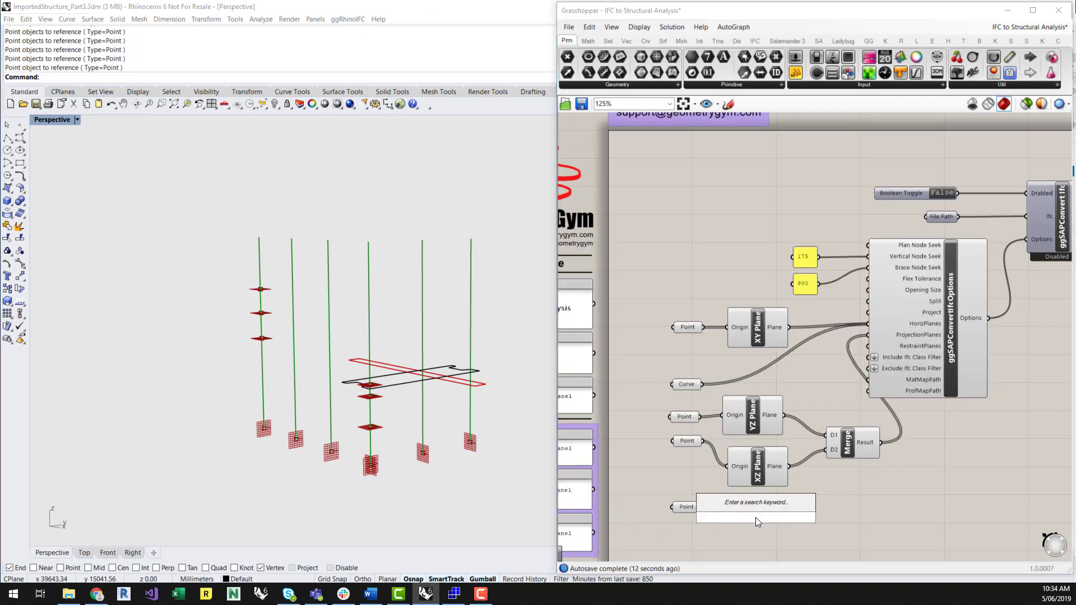
type("xy plane")
left_click(755, 503)
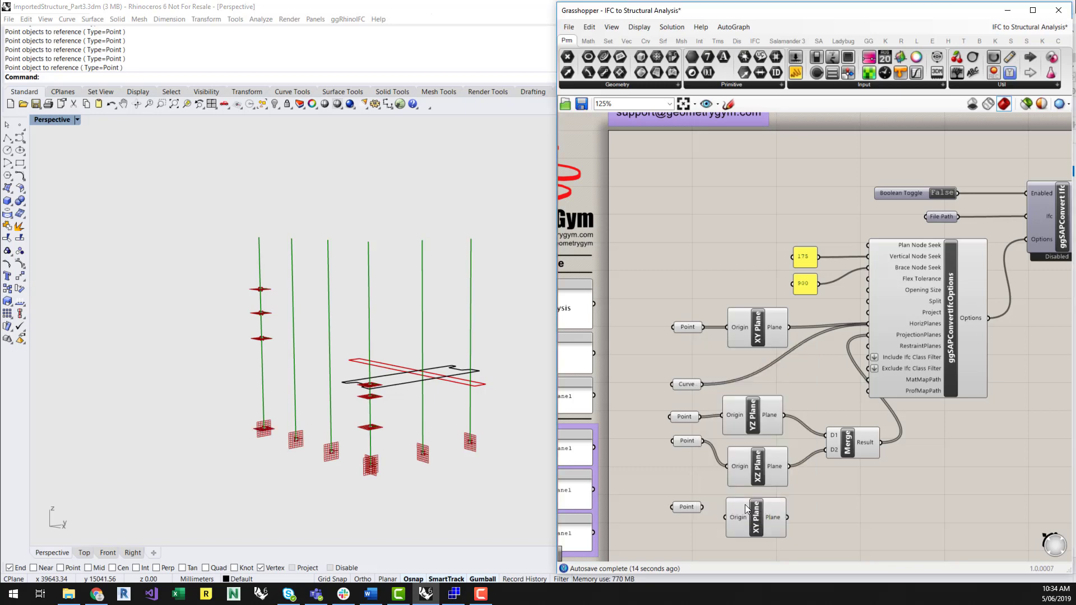
left_click_drag(707, 507, 869, 346)
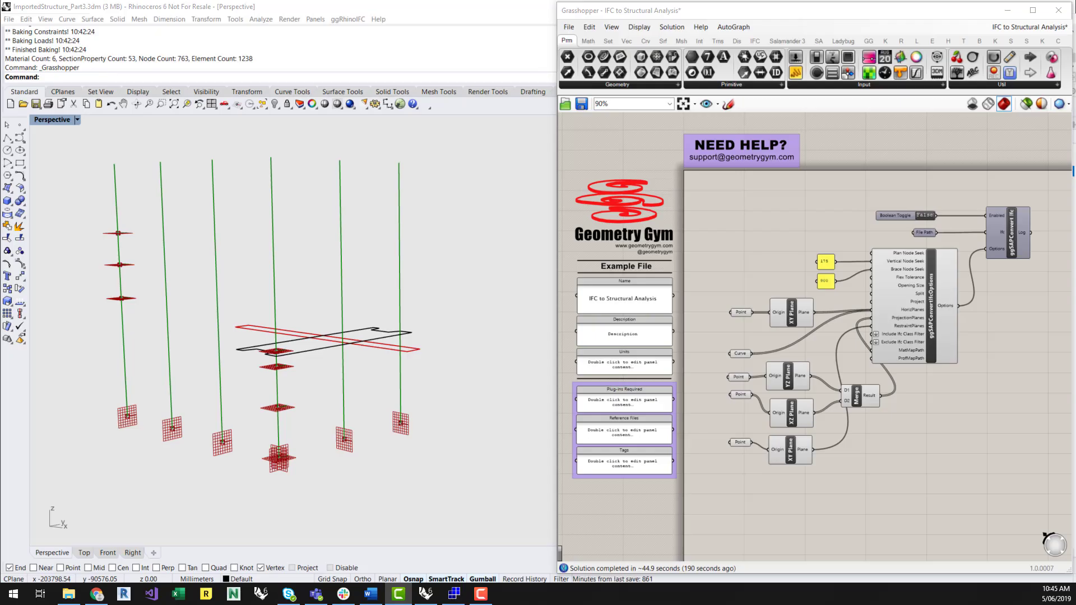
Turn on the Ironworkers Training Structure layer in Rhino and bring Grasshopper back up
left_click(1007, 10)
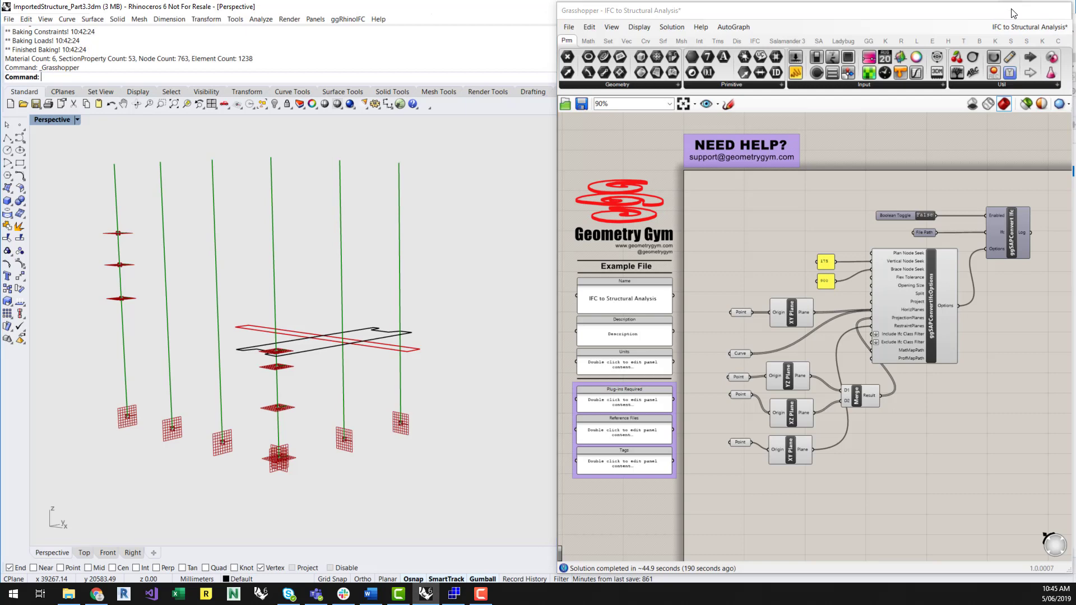
left_click(1021, 171)
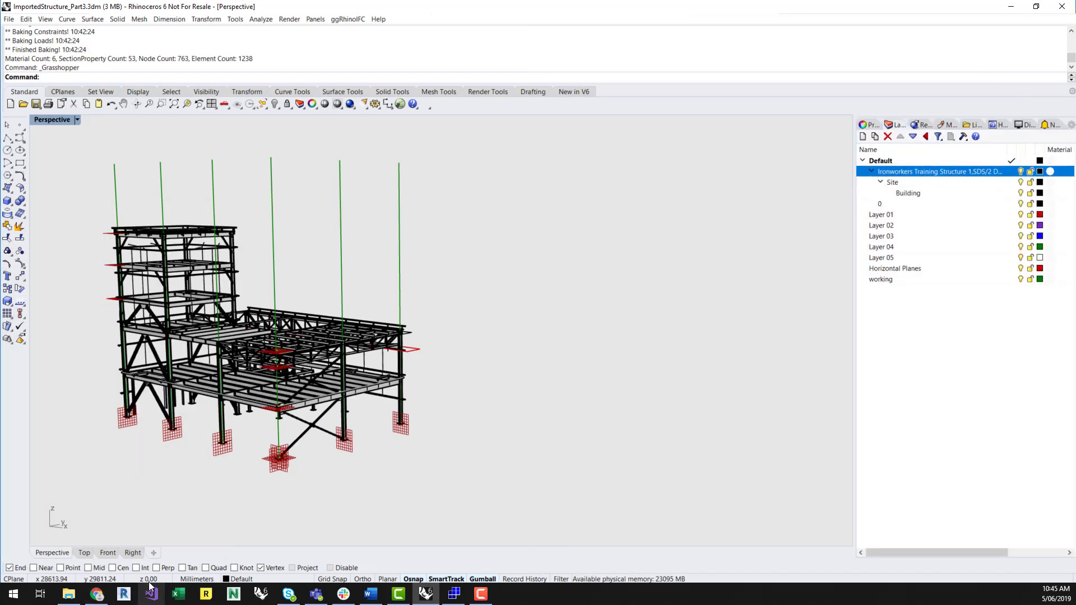
left_click(401, 105)
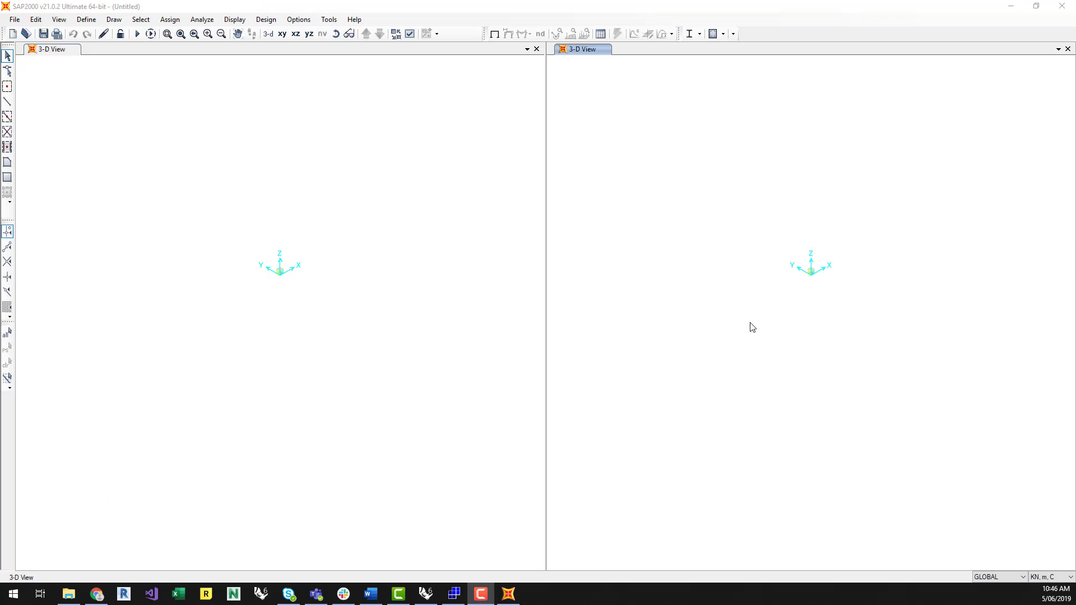
In SAP2000, close one of the two 3-D views and display the converted model with extruded members coloured by sections
left_click(536, 49)
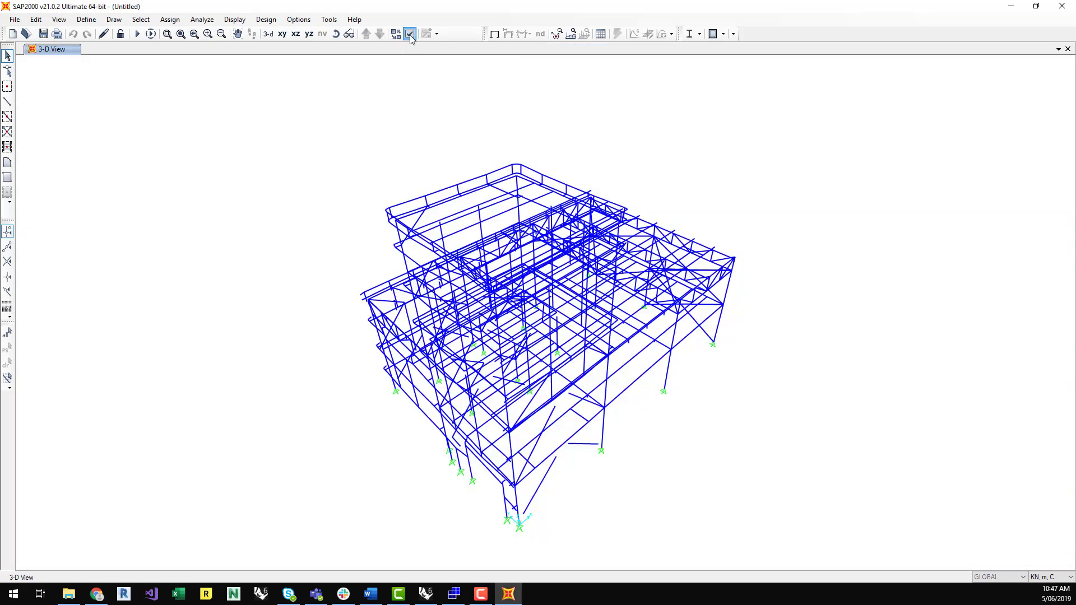
left_click(409, 34)
left_click(447, 112)
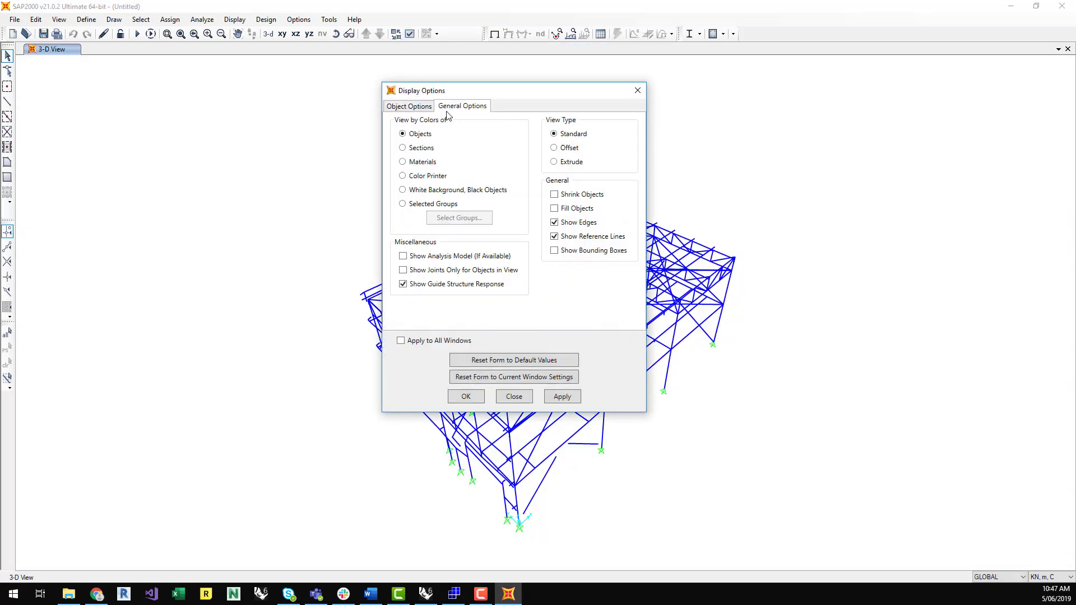
left_click(415, 148)
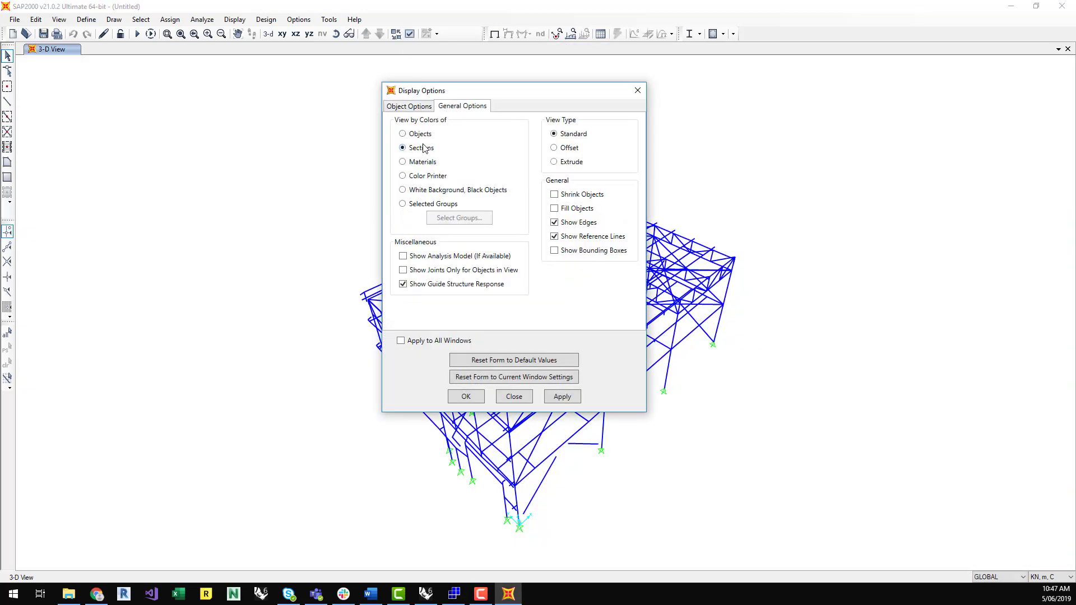
left_click(556, 162)
left_click(568, 398)
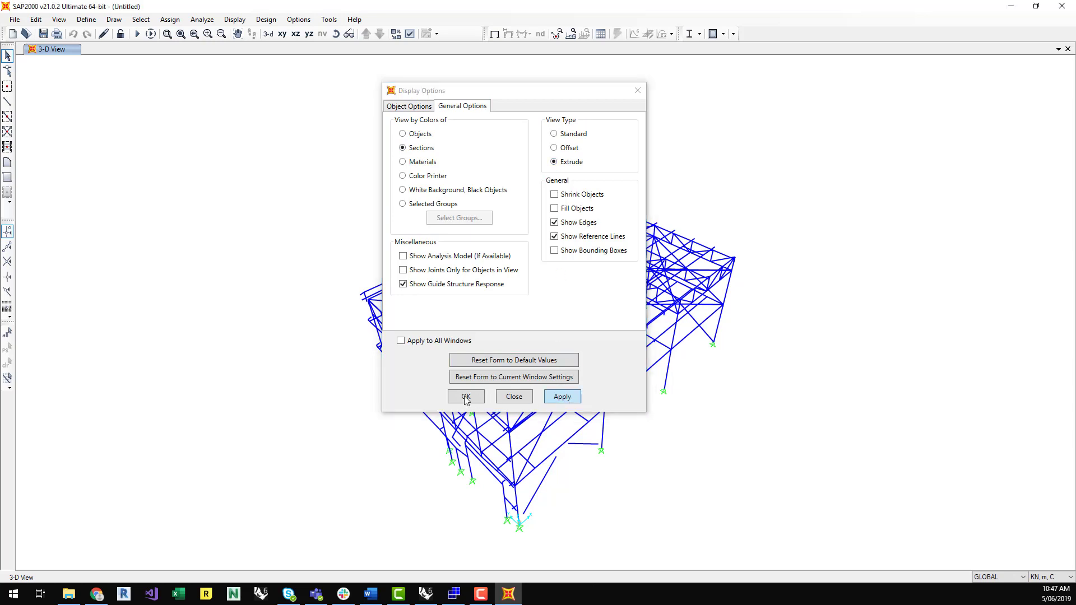
left_click(468, 399)
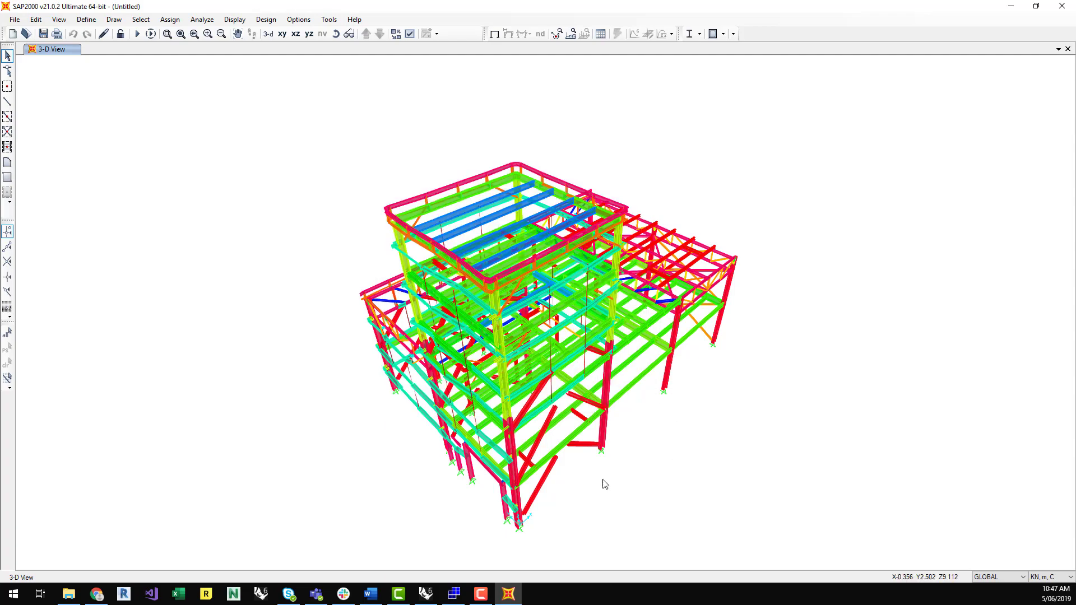
Examine the converted structure from all sides and up close, including its floor beams, bracing and base restraints
middle_click_drag(589, 491, 528, 398, "shift")
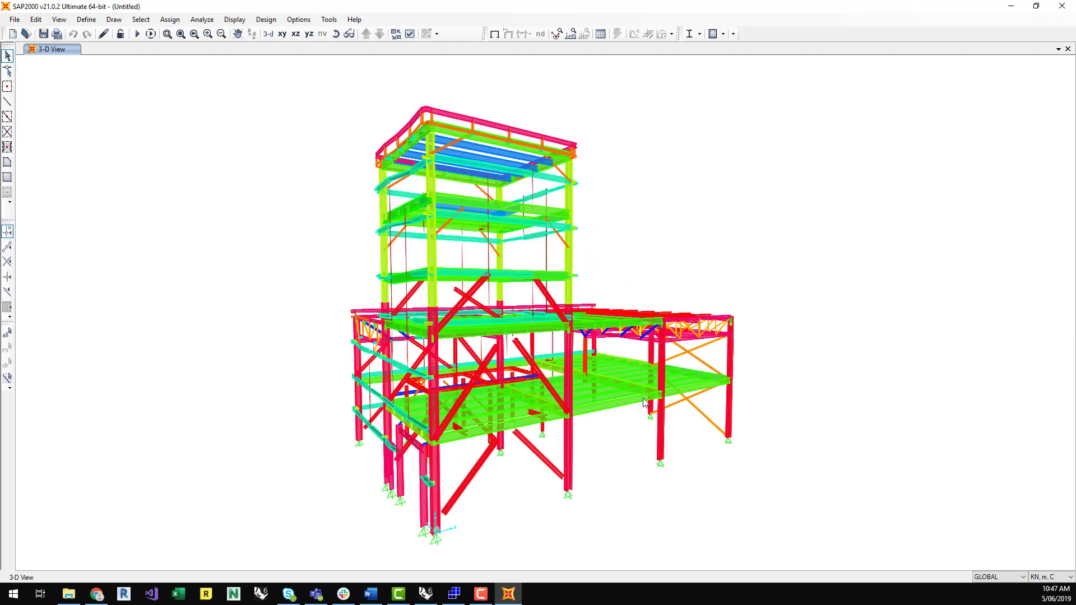
middle_click_drag(831, 371, 341, 381, "shift")
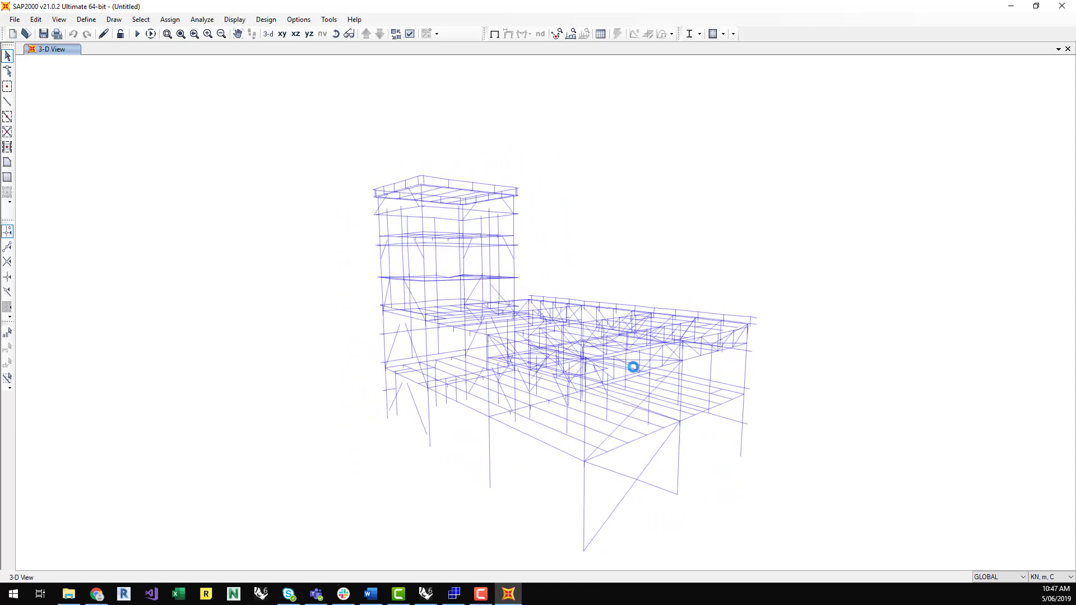
middle_click_drag(620, 377, 477, 407, "shift")
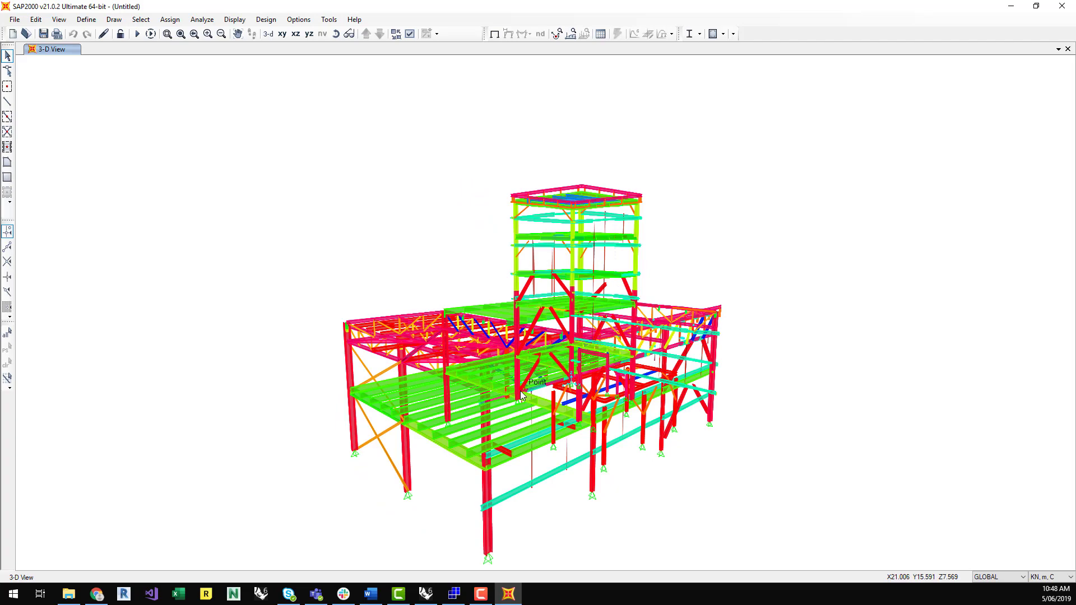
scroll(535, 403, "up", 5)
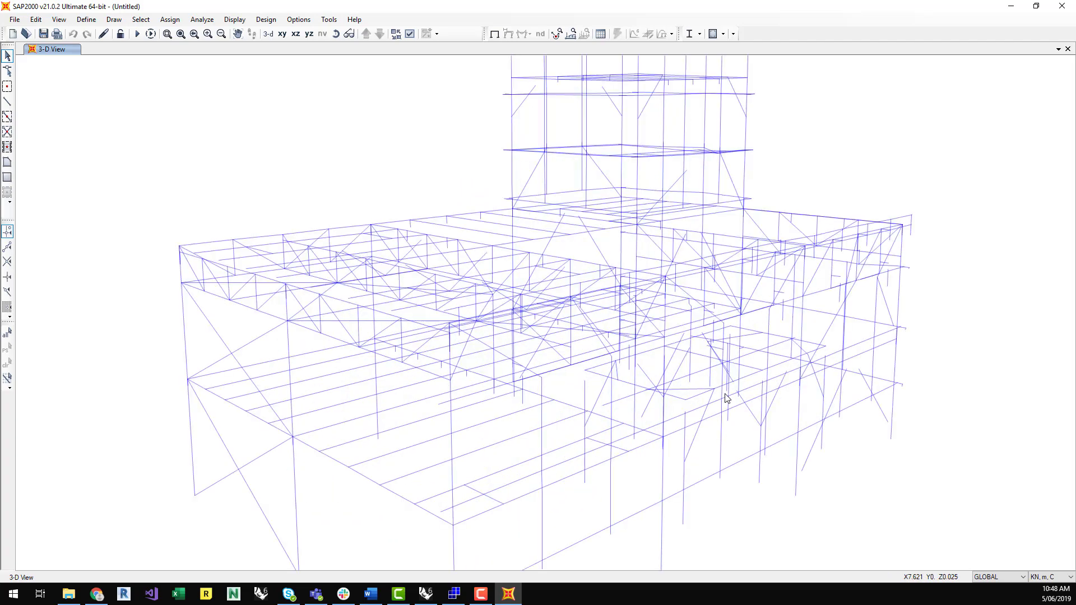
scroll(725, 397, "up", 2)
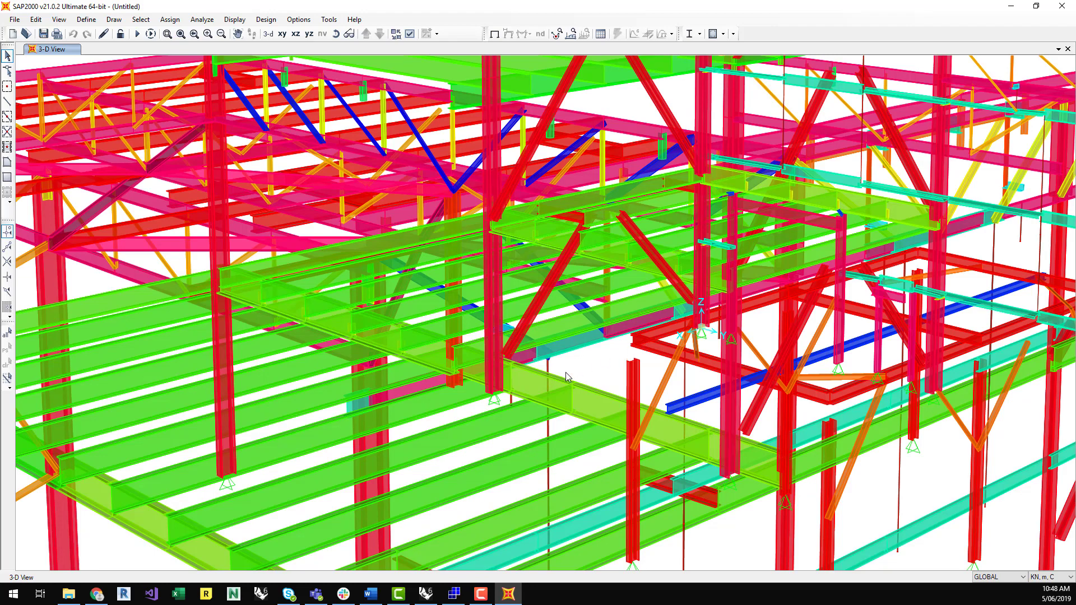
scroll(566, 373, "down", 4)
scroll(700, 440, "down", 2)
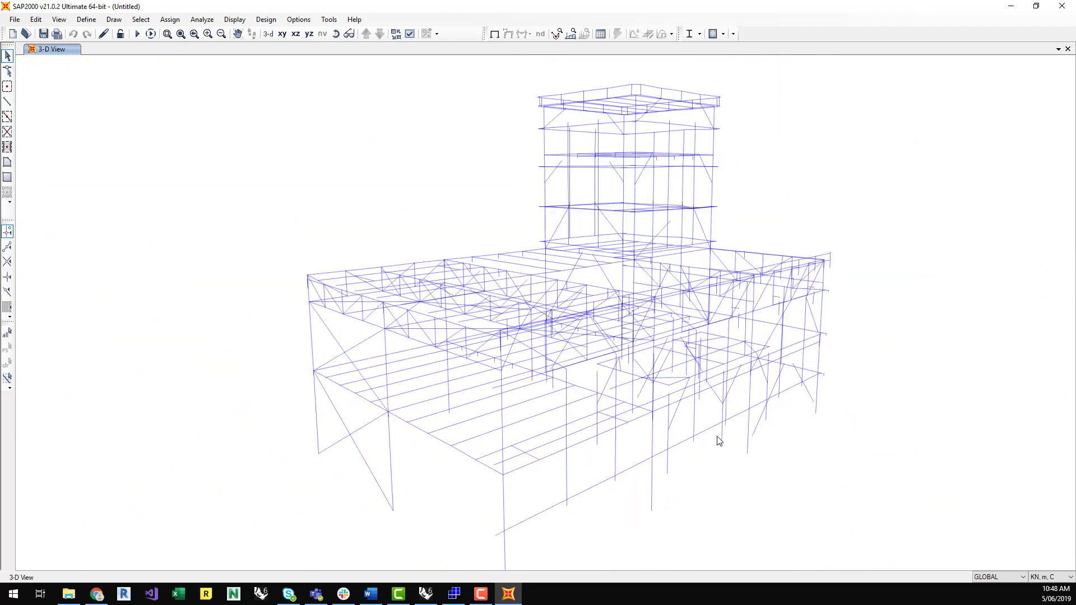
scroll(725, 481, "down", 2)
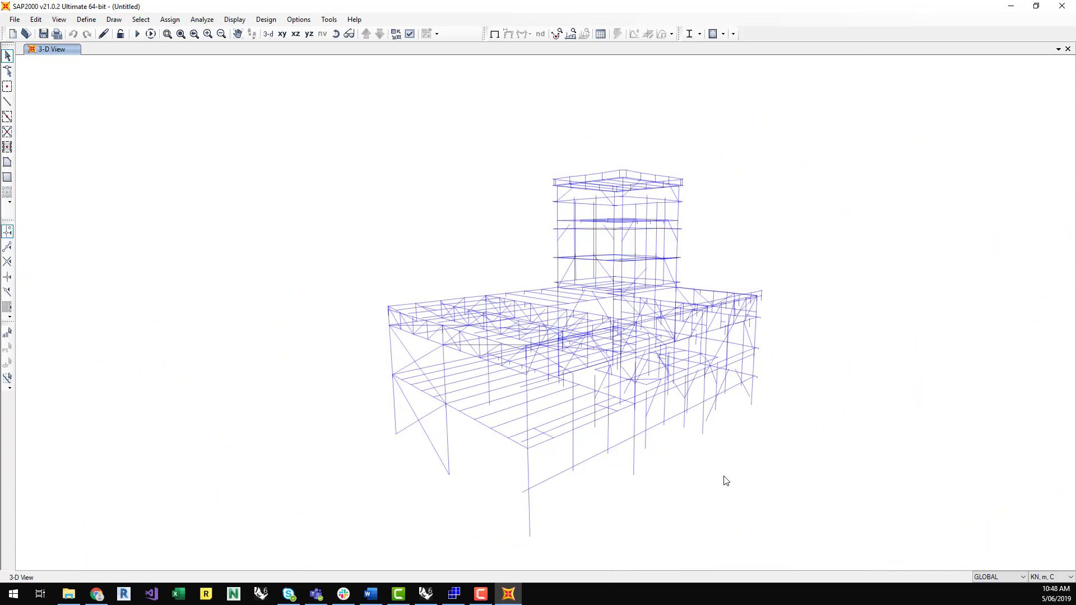
middle_click_drag(805, 443, 339, 456, "shift")
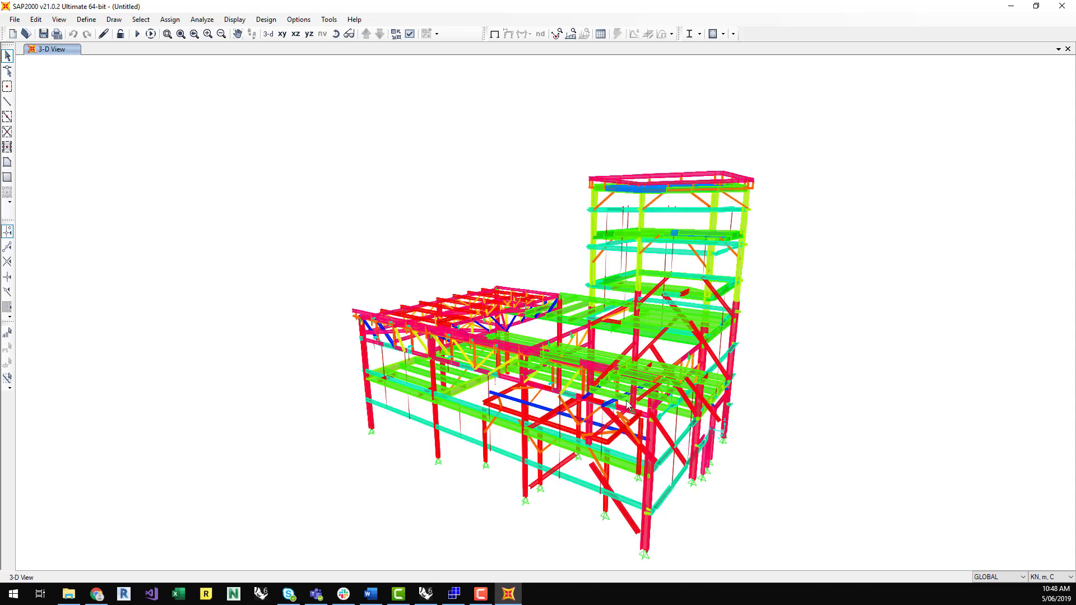
scroll(638, 392, "up", 4)
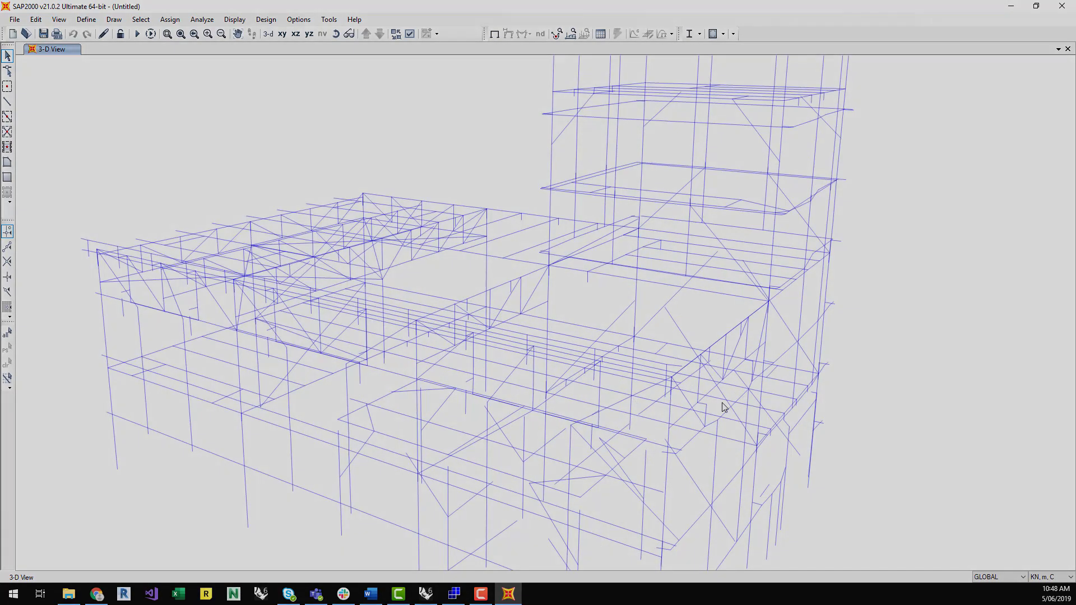